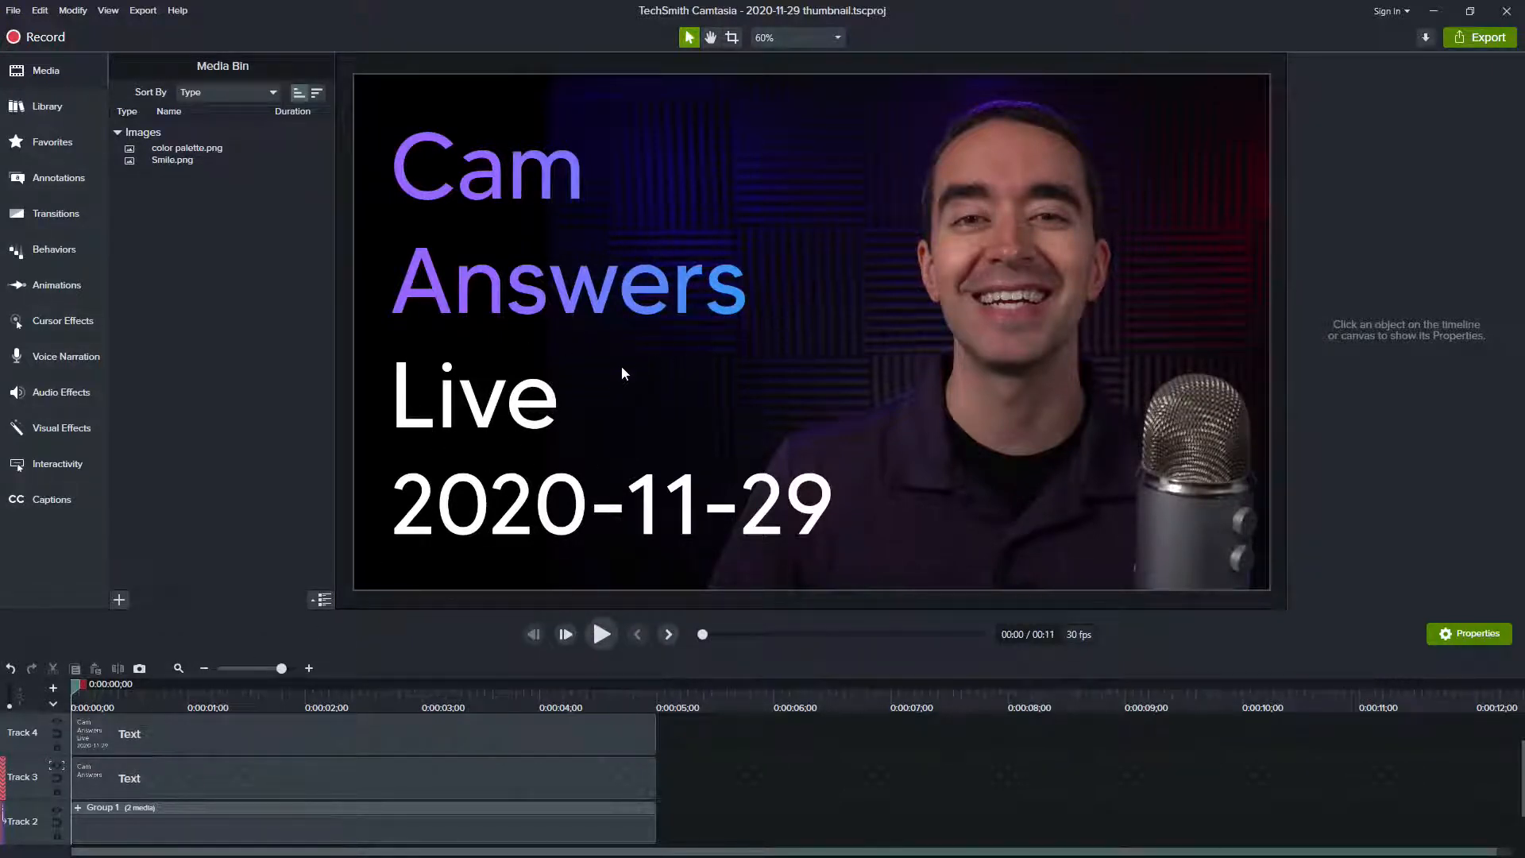
Disable Track 1 holding the Smile photo, and enable it again.
{"action": "scroll", "coordinate": [168, 744], "scroll_direction": "up", "scroll_amount": 1}
{"action": "scroll", "coordinate": [168, 744], "scroll_direction": "down", "scroll_amount": 5}
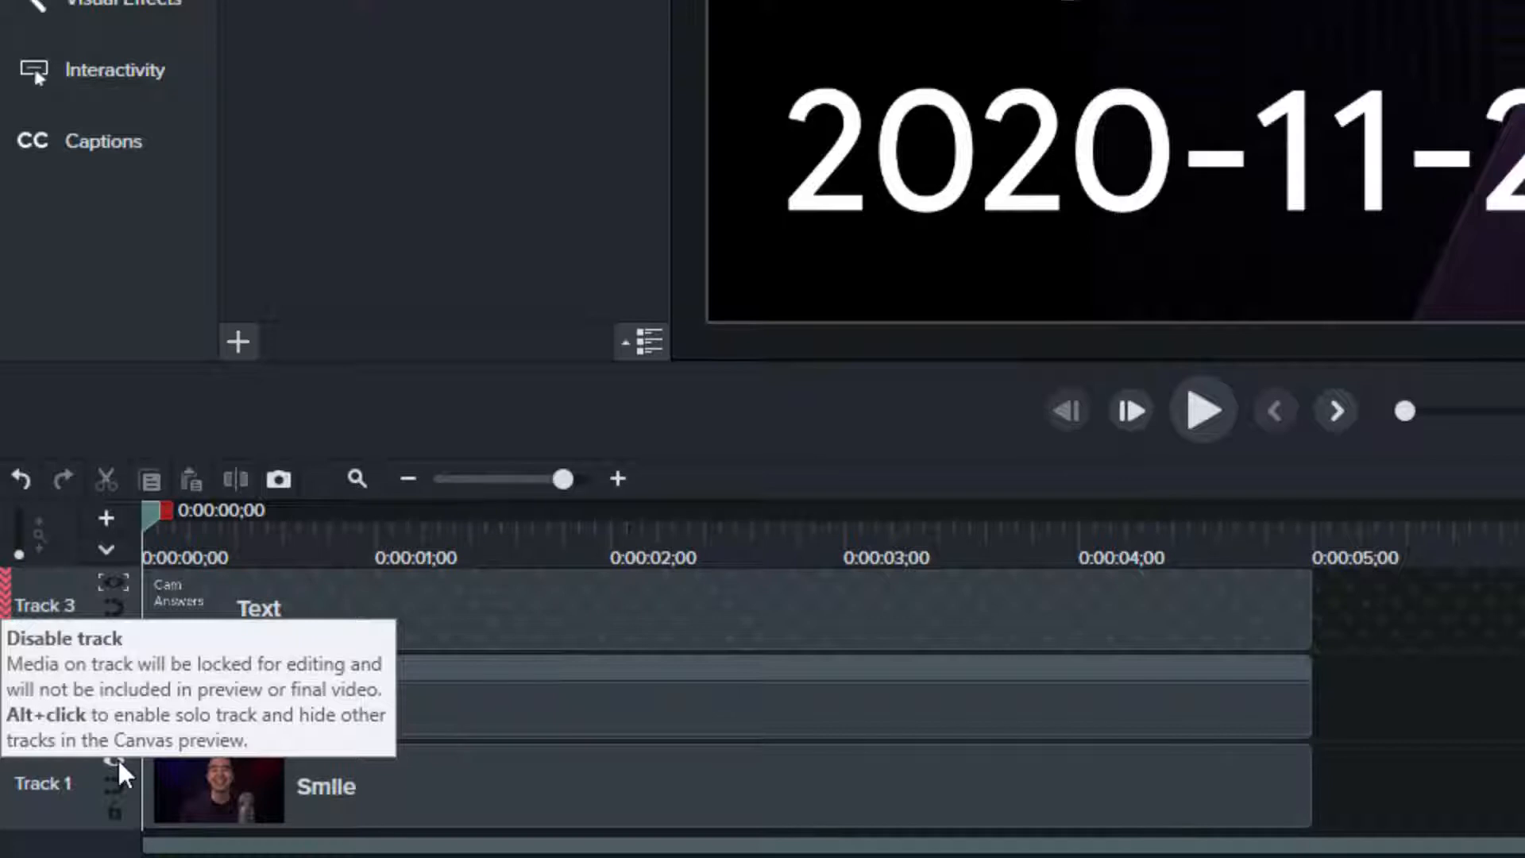
{"action": "left_click", "coordinate": [120, 761]}
{"action": "left_click", "coordinate": [118, 761]}
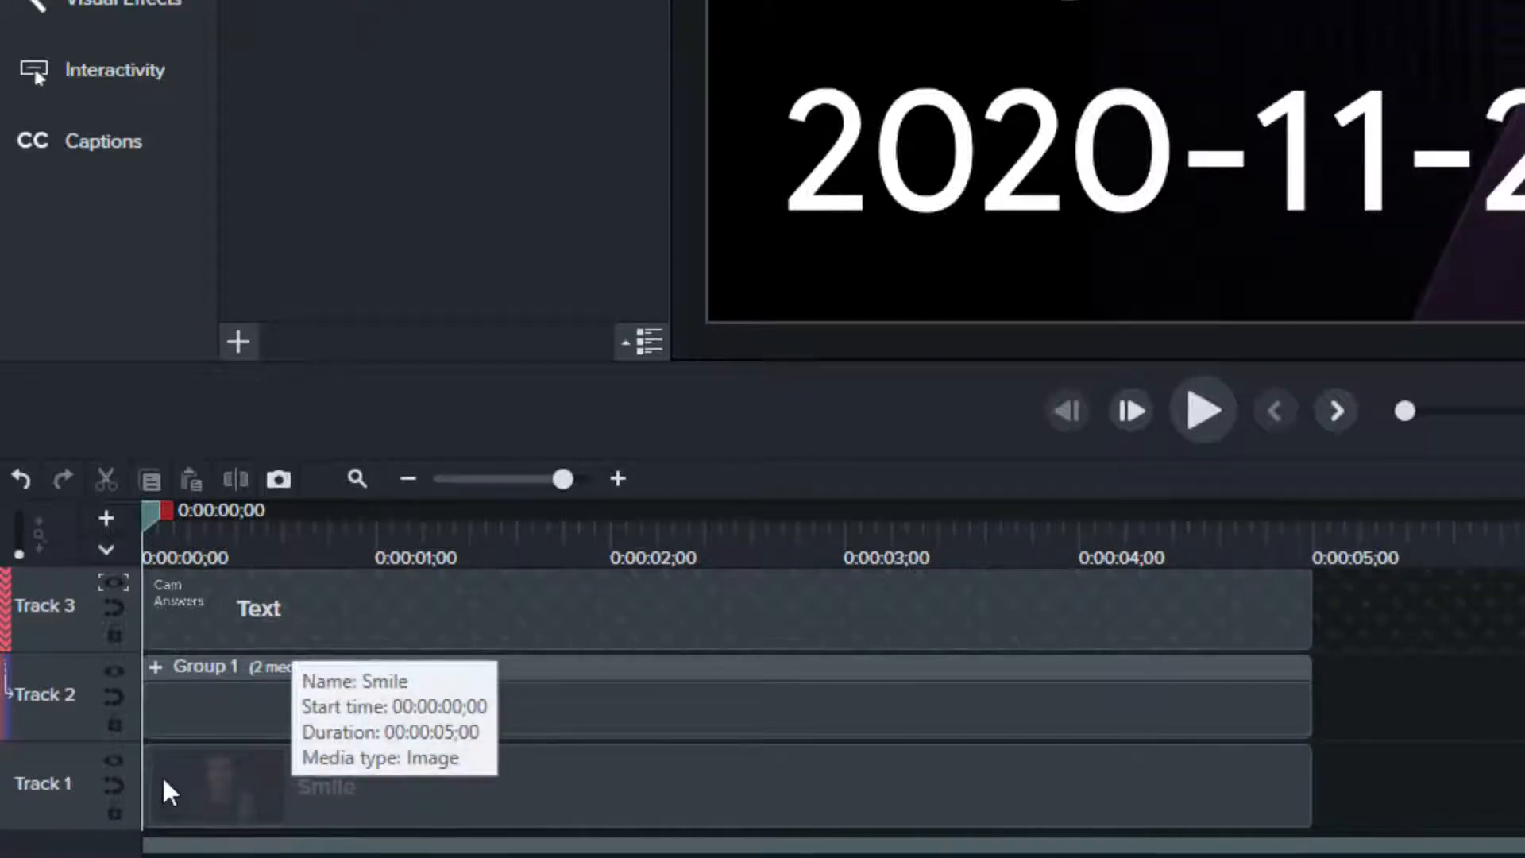
{"action": "left_click", "coordinate": [118, 763]}
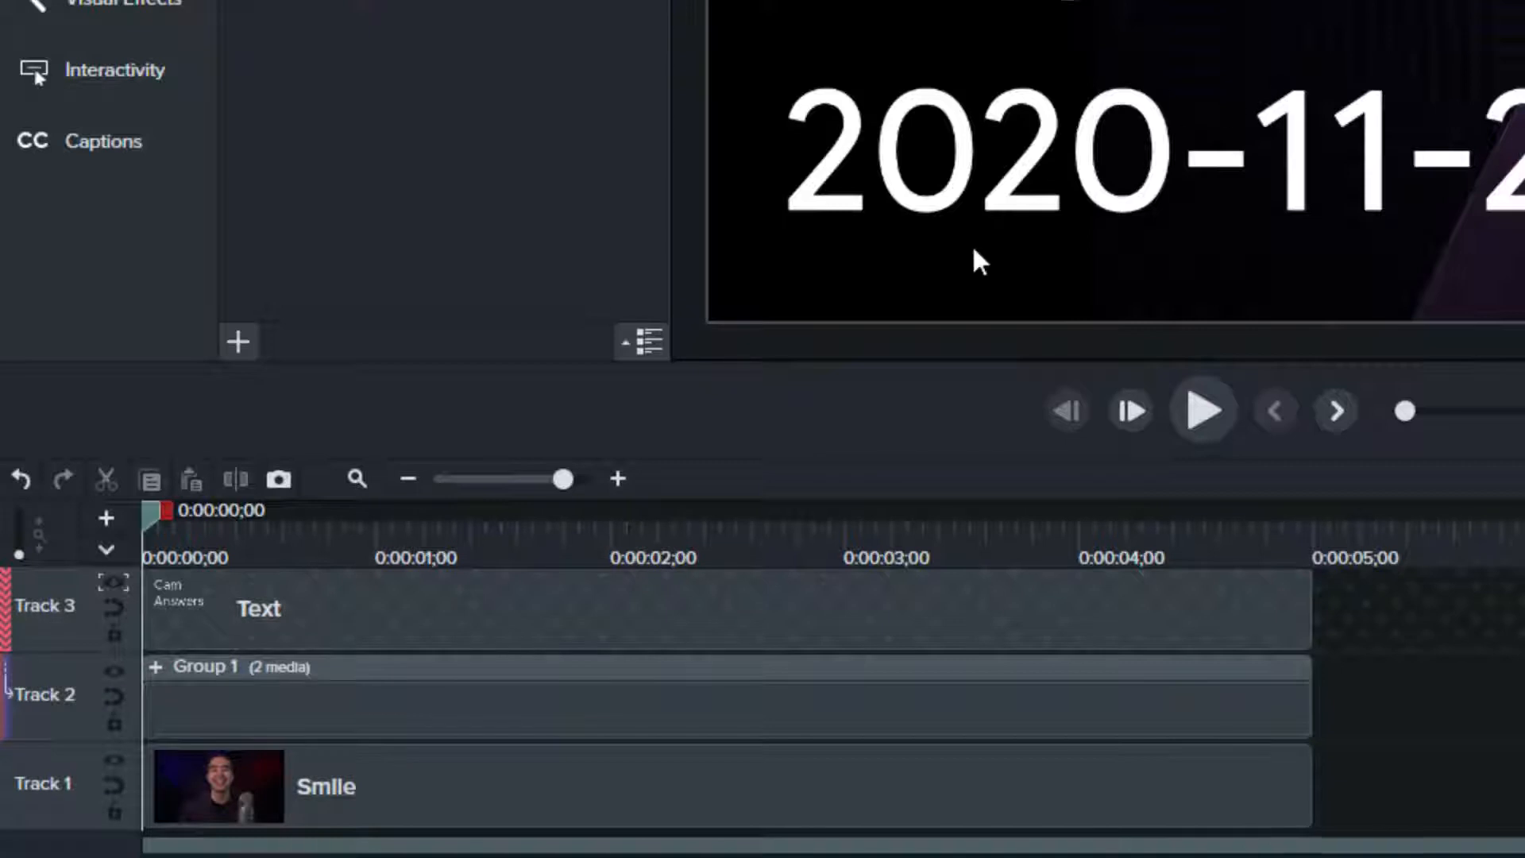
Solo Track 1 to preview only the Smile photo, check the hidden tracks, and turn the solo off.
{"action": "scroll", "coordinate": [540, 759], "scroll_direction": "up", "scroll_amount": 2}
{"action": "scroll", "coordinate": [278, 719], "scroll_direction": "down", "scroll_amount": 2}
{"action": "left_click", "coordinate": [114, 760], "text": "alt"}
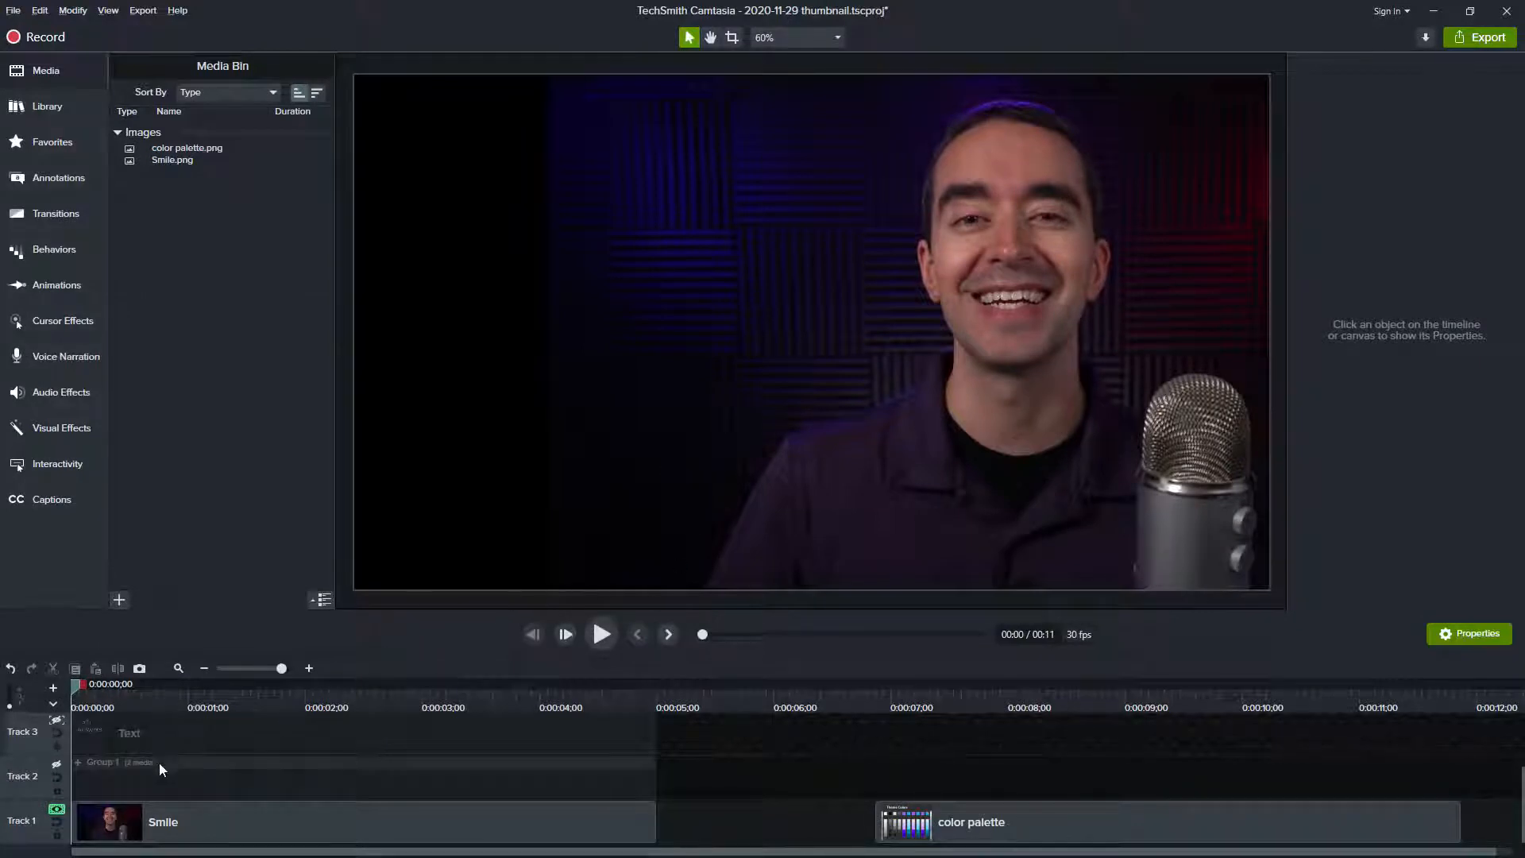
{"action": "scroll", "coordinate": [159, 762], "scroll_direction": "up", "scroll_amount": 2}
{"action": "scroll", "coordinate": [119, 776], "scroll_direction": "down", "scroll_amount": 2}
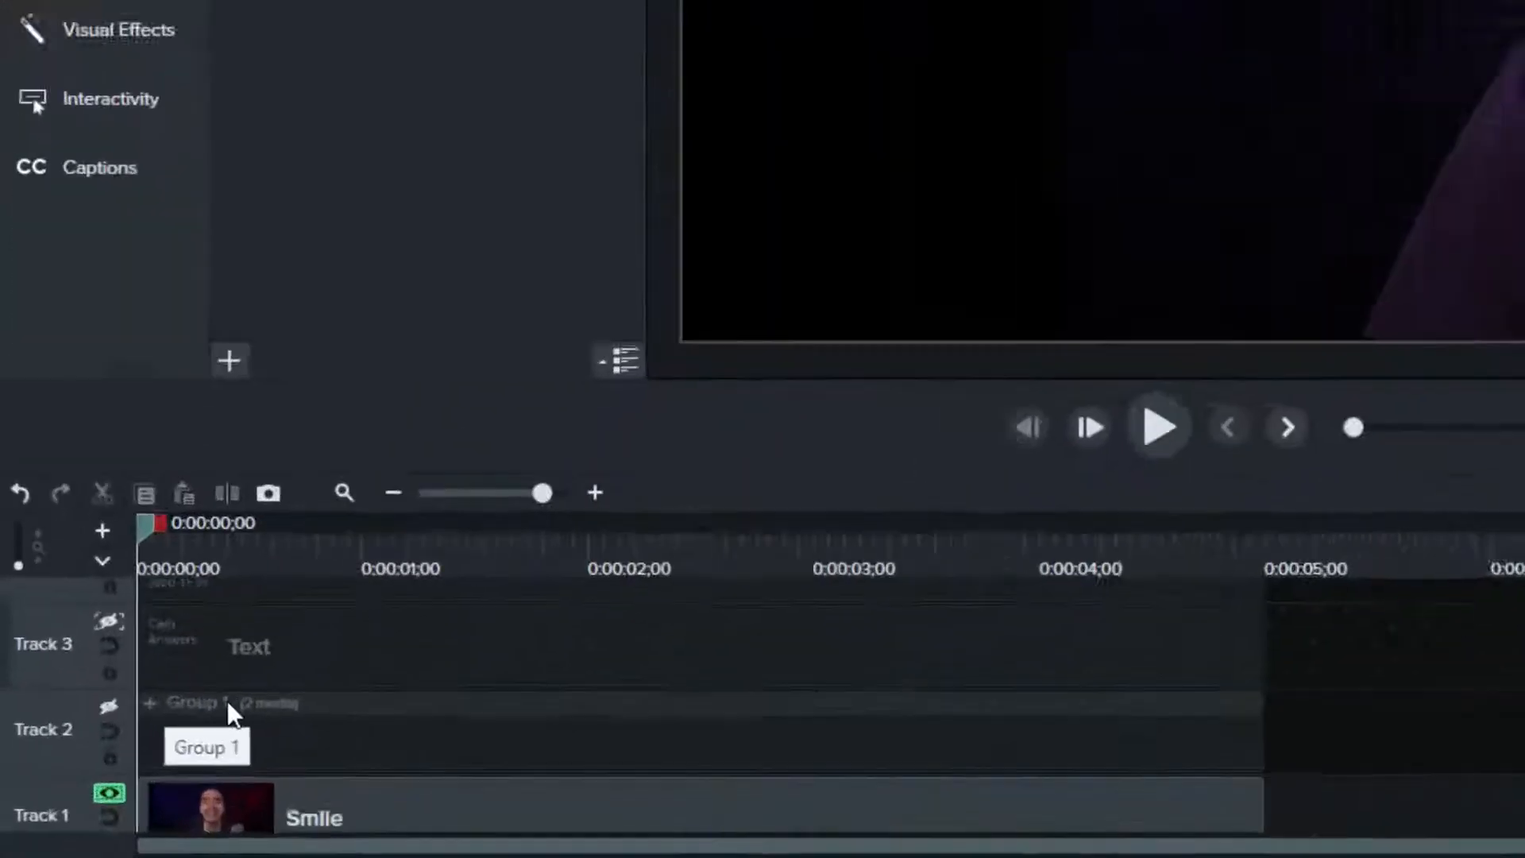
{"action": "scroll", "coordinate": [122, 782], "scroll_direction": "up", "scroll_amount": 1}
{"action": "scroll", "coordinate": [243, 693], "scroll_direction": "up", "scroll_amount": 1}
{"action": "scroll", "coordinate": [244, 693], "scroll_direction": "down", "scroll_amount": 1}
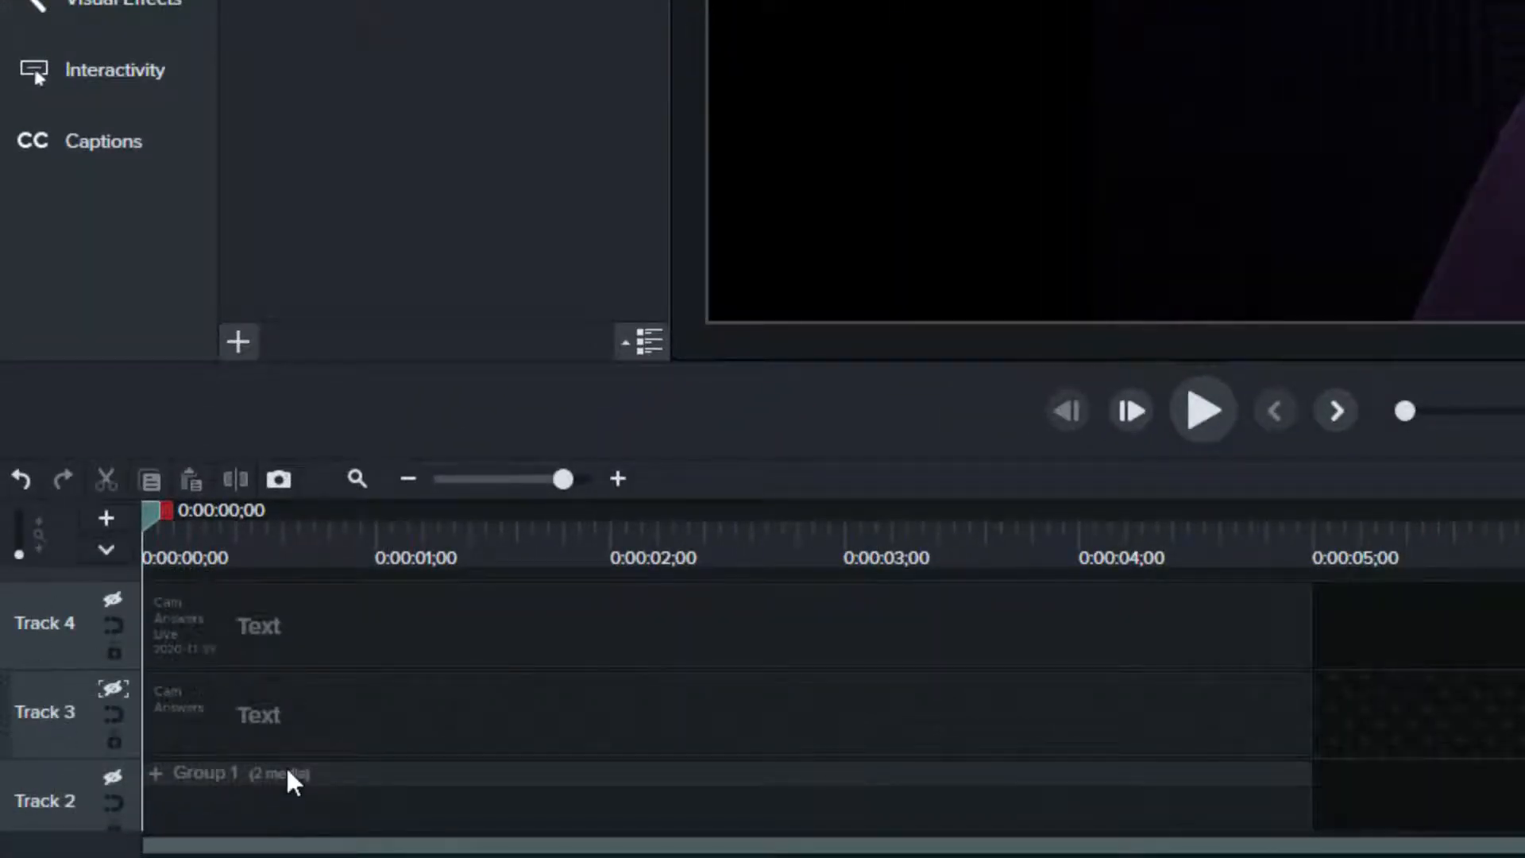
{"action": "scroll", "coordinate": [290, 778], "scroll_direction": "down", "scroll_amount": 1}
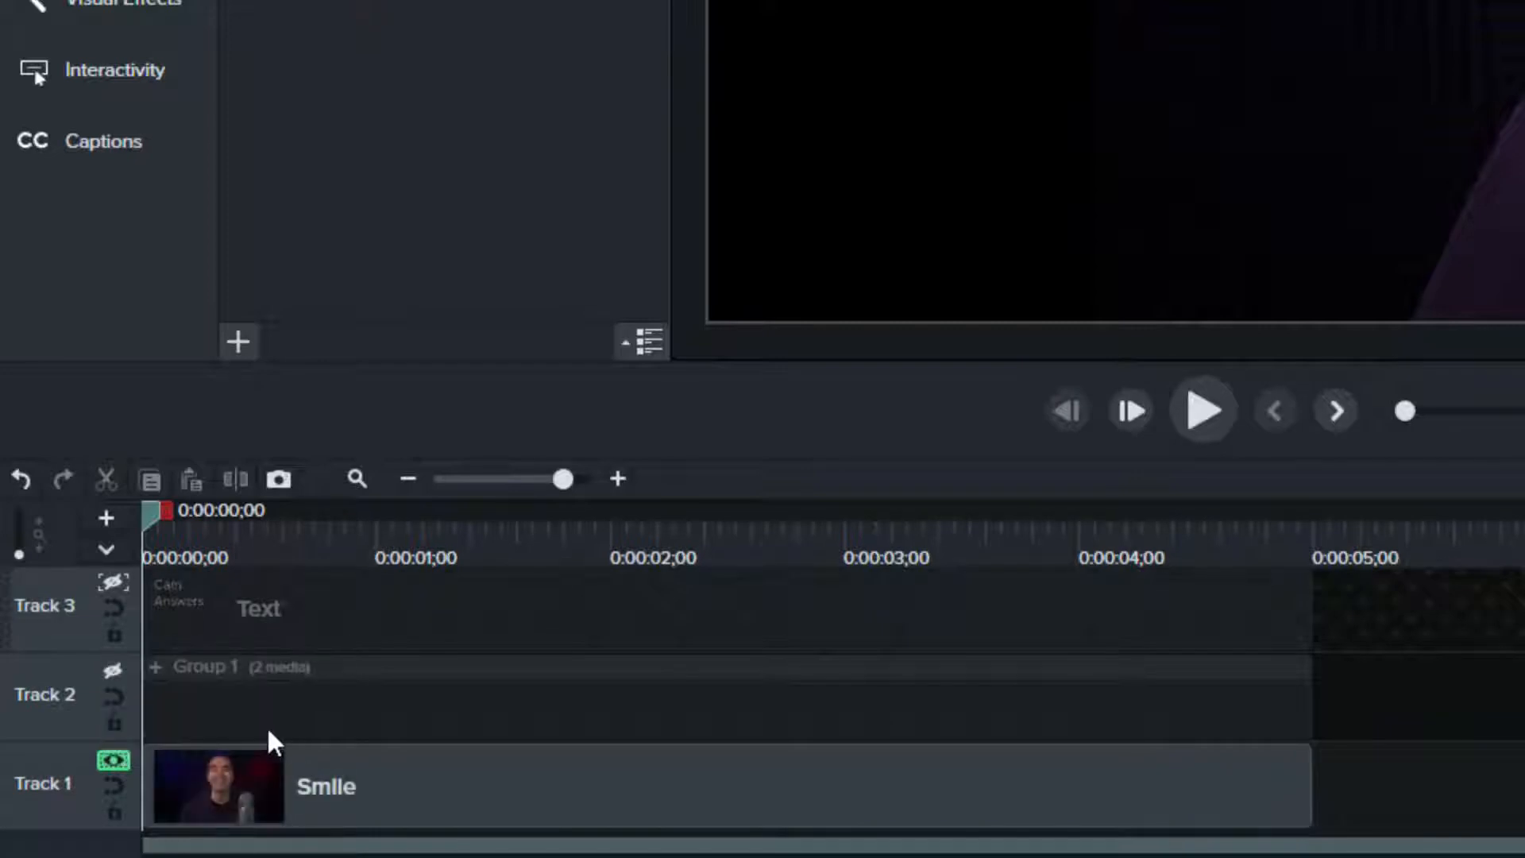
{"action": "left_click", "coordinate": [121, 786]}
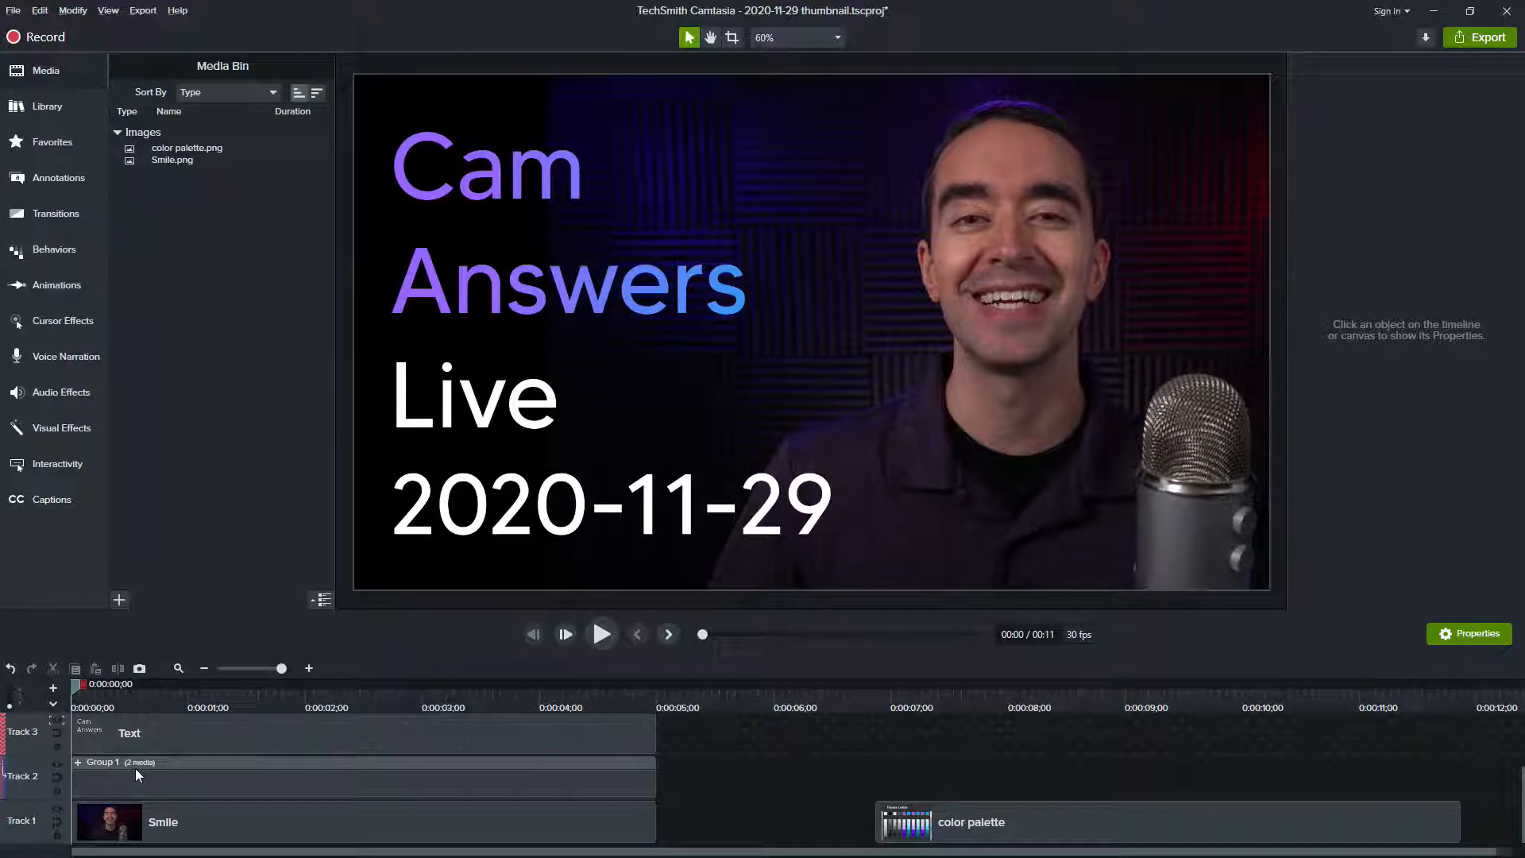
Solo Track 2 to preview only the gradient in Group 1, and restore all tracks.
{"action": "key", "text": "alt"}
{"action": "left_click", "coordinate": [57, 721]}
{"action": "left_click", "coordinate": [56, 764], "text": "alt"}
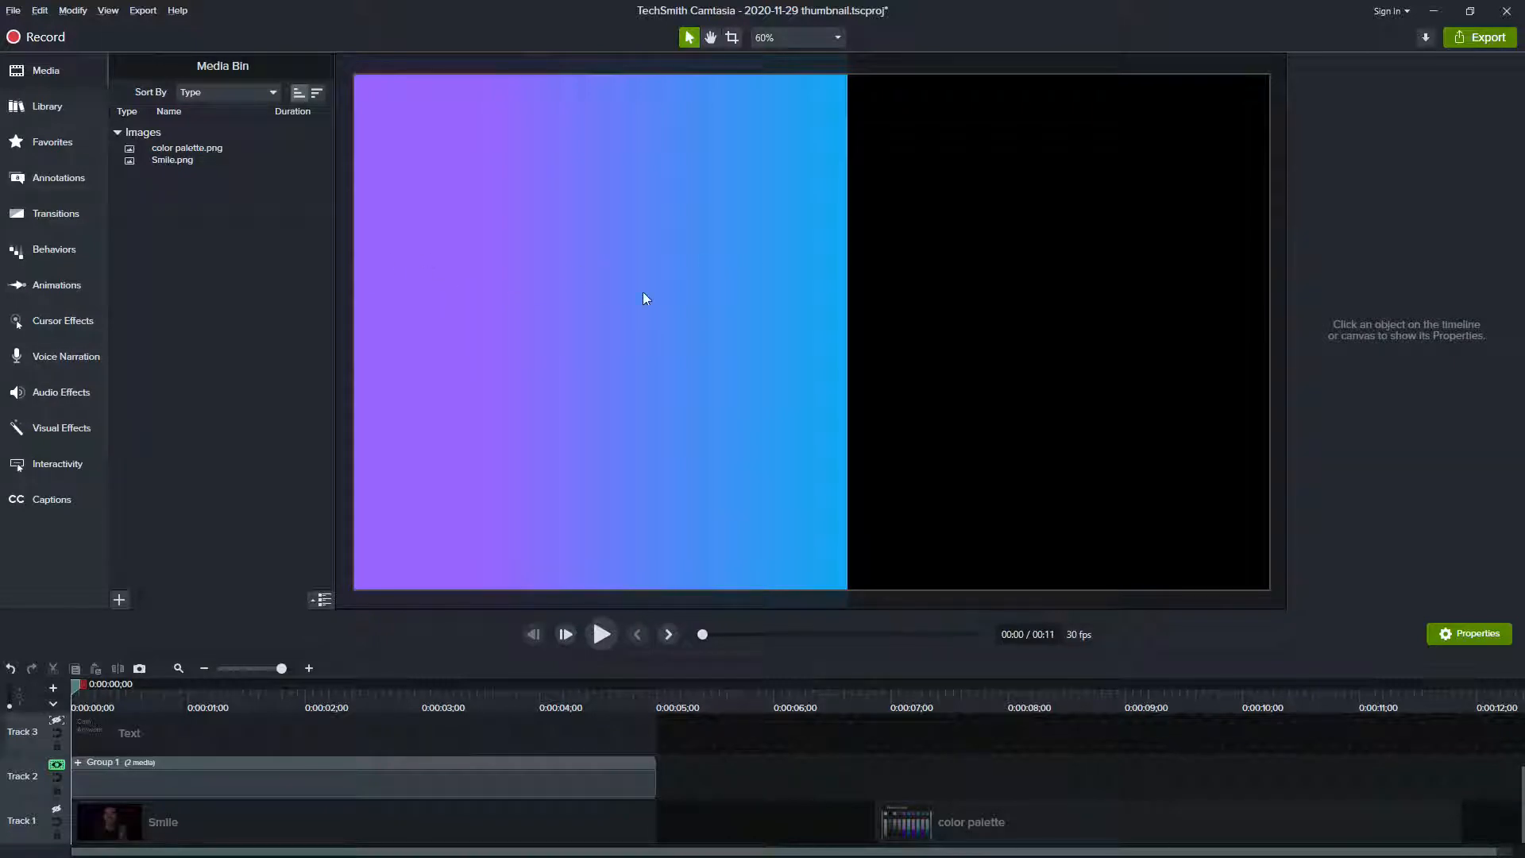
{"action": "left_click", "coordinate": [56, 765]}
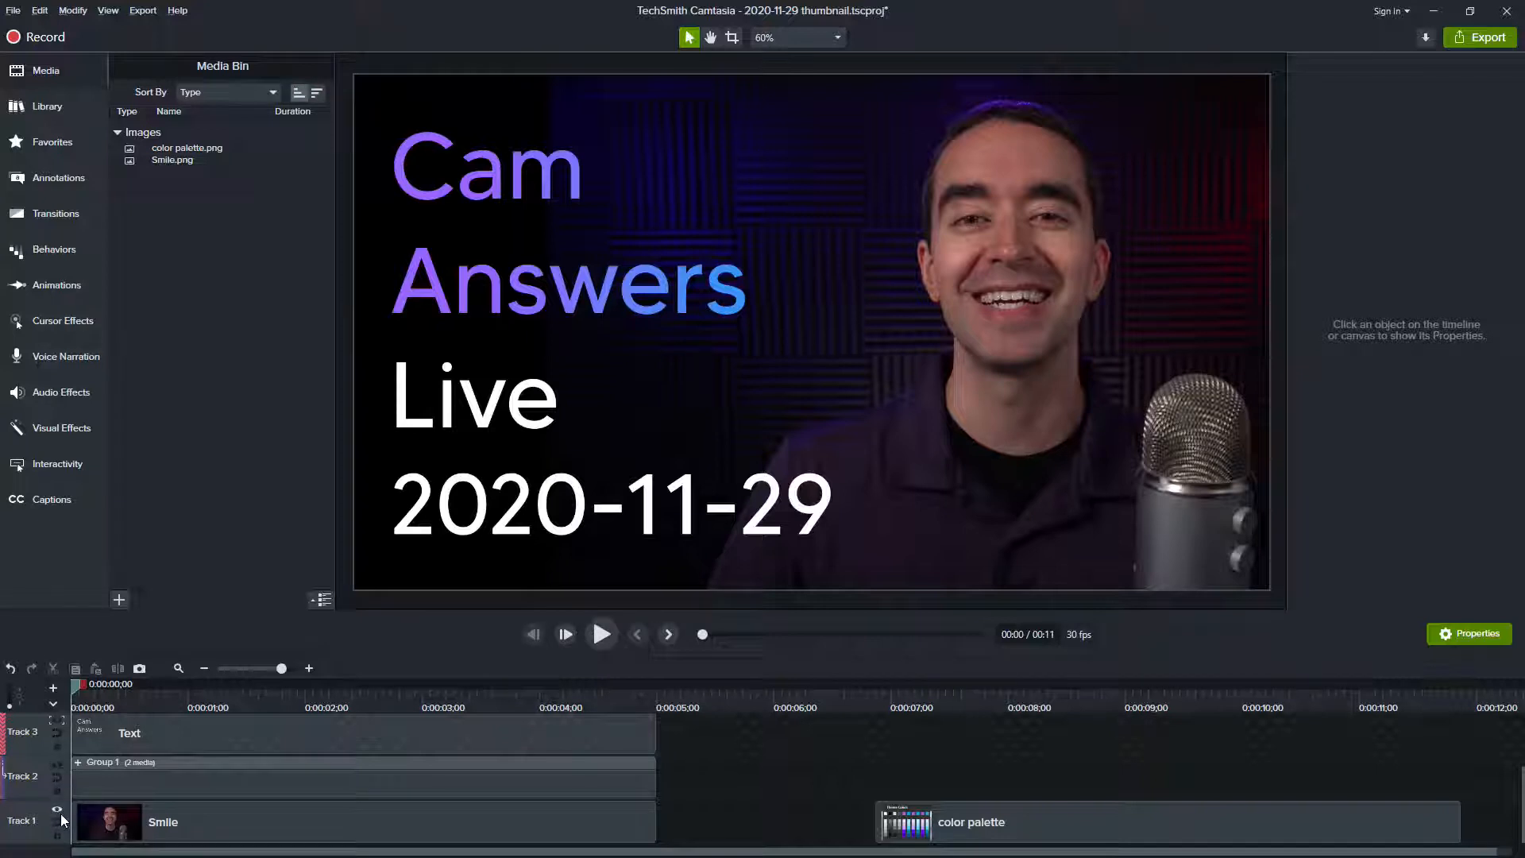
Solo Tracks 1 and 2 together to preview the gradient over the Smile photo, and restore all tracks.
{"action": "left_click", "coordinate": [57, 809], "text": "alt"}
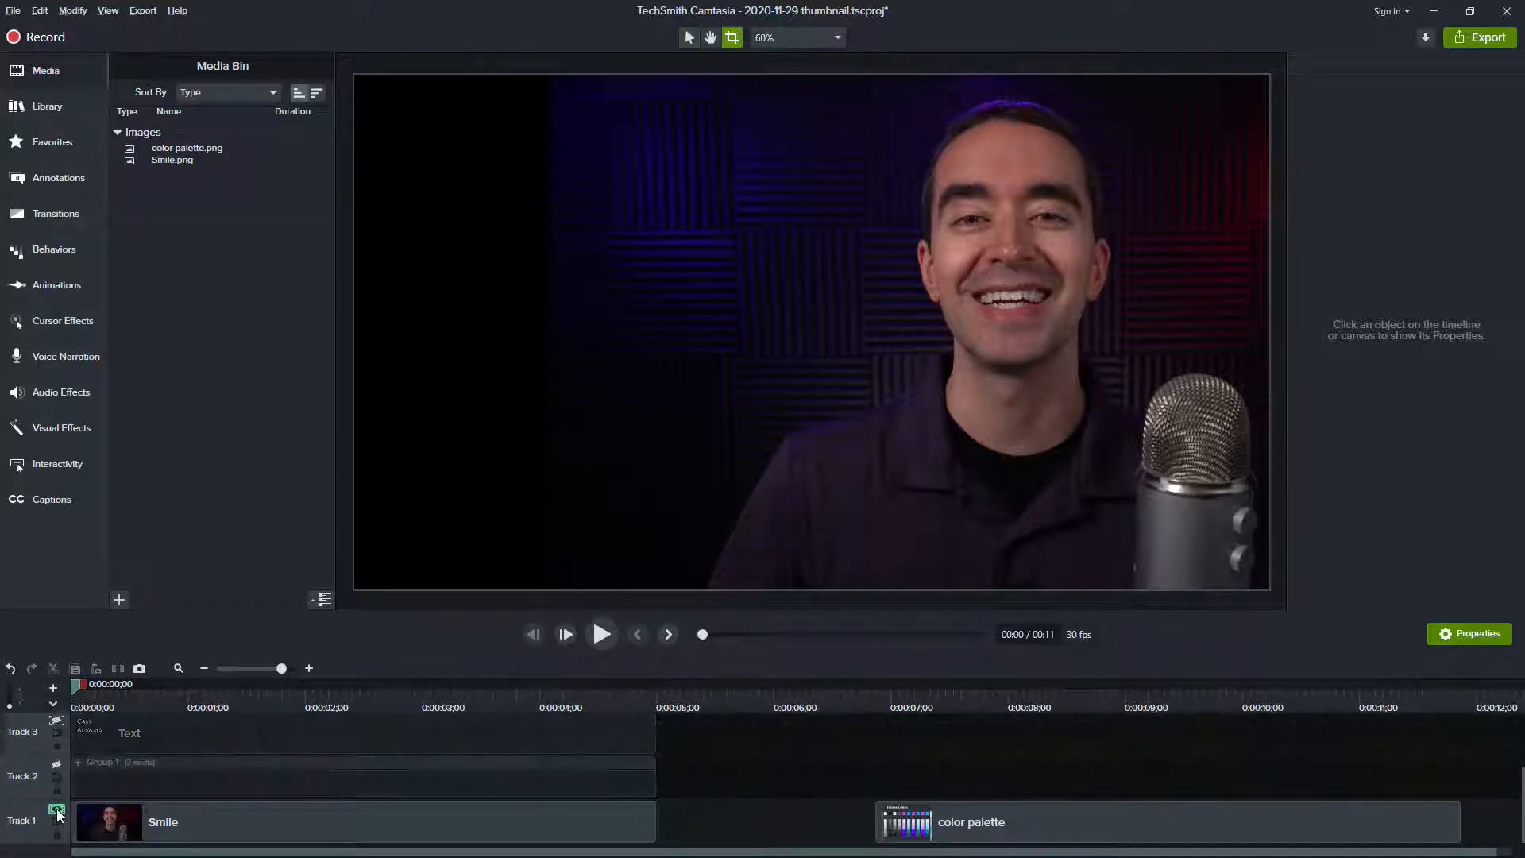
{"action": "left_click", "coordinate": [59, 765]}
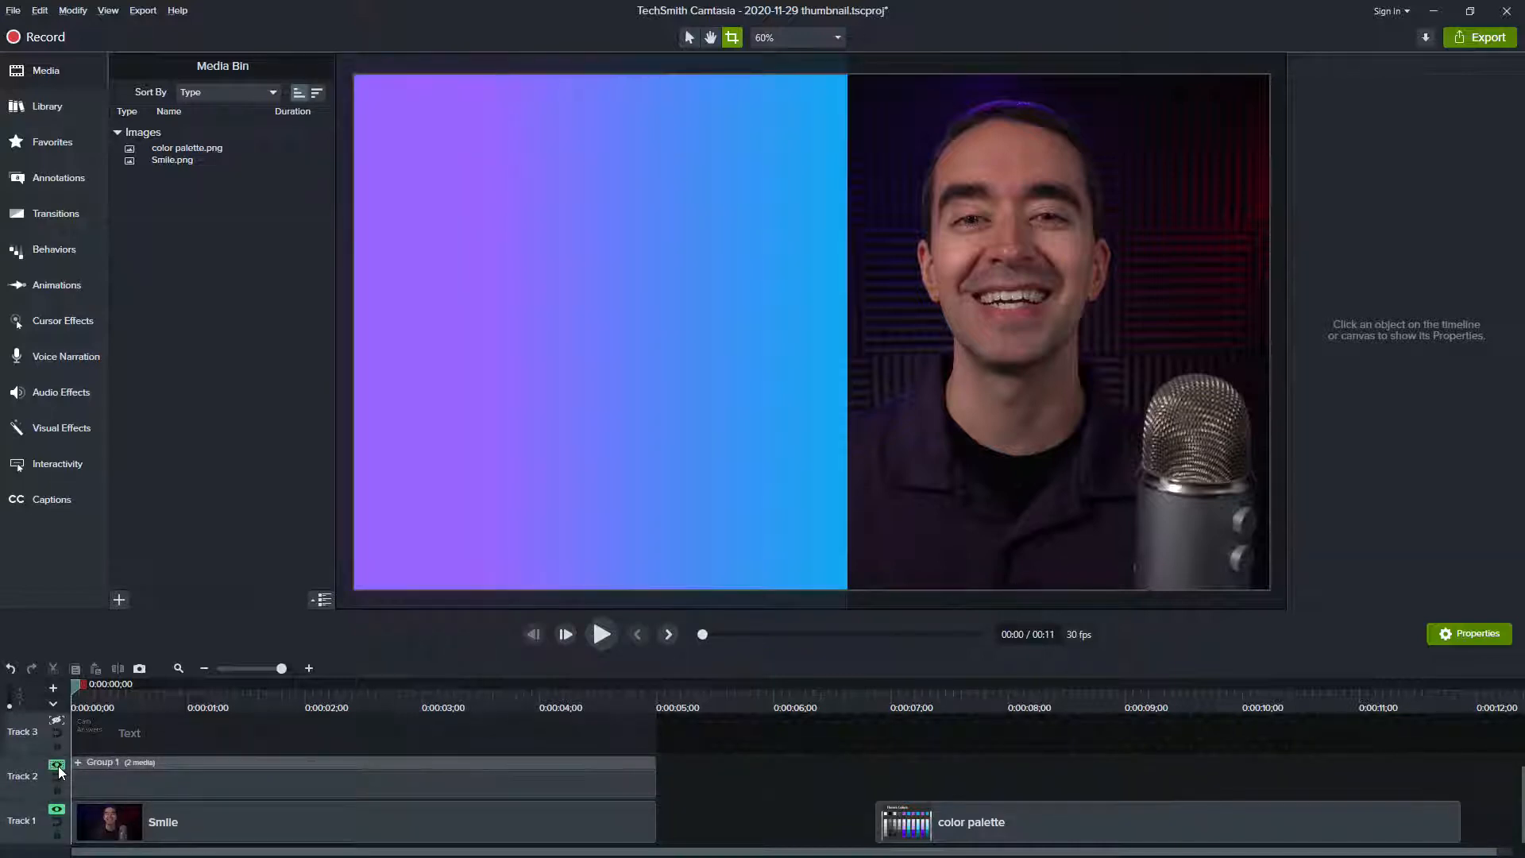
{"action": "scroll", "coordinate": [61, 775], "scroll_direction": "up", "scroll_amount": 2}
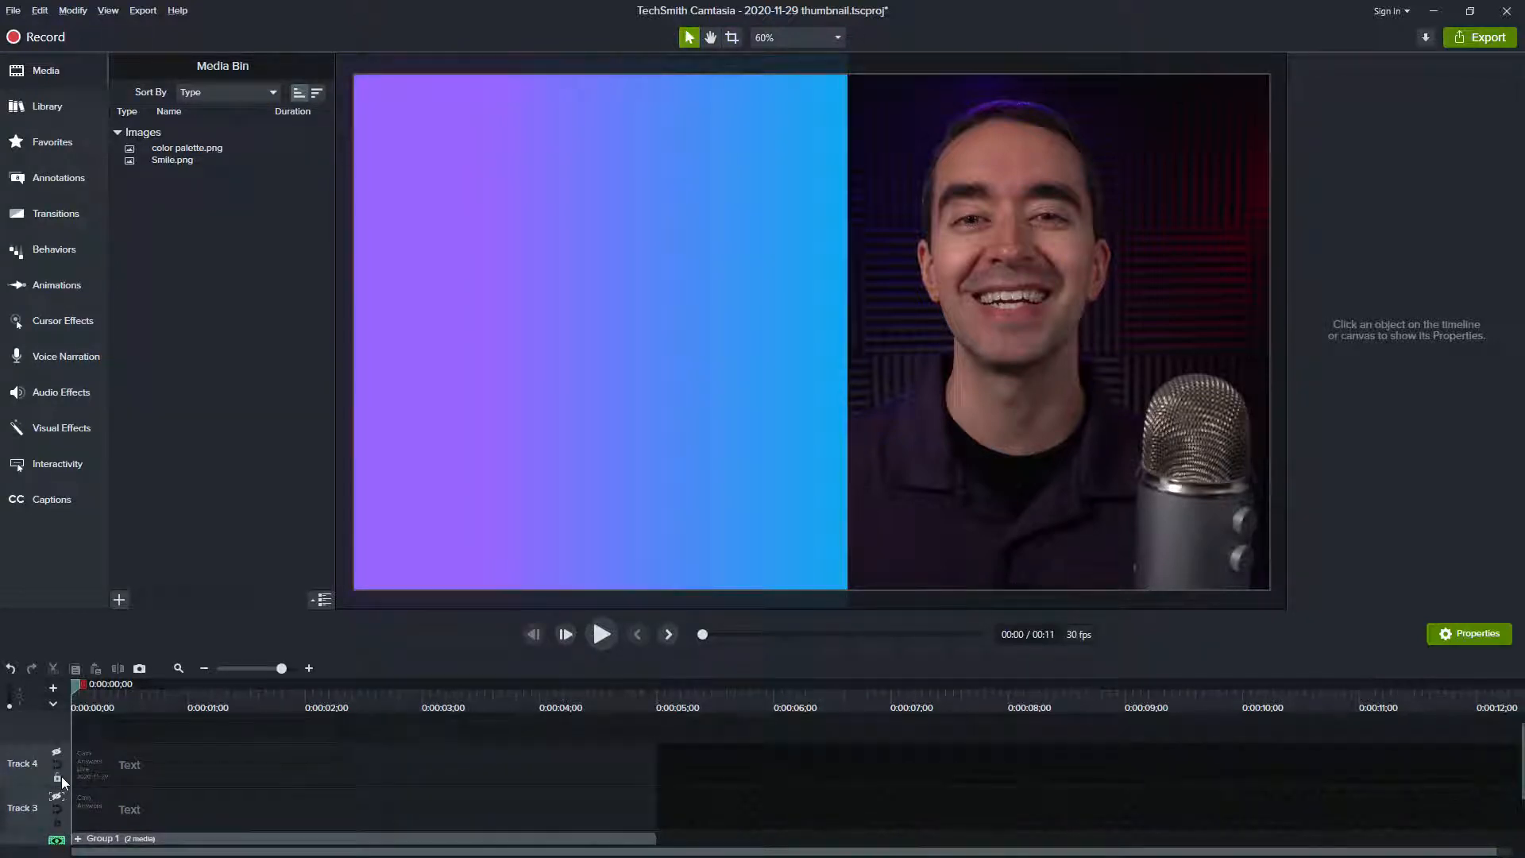
{"action": "scroll", "coordinate": [61, 776], "scroll_direction": "down", "scroll_amount": 2}
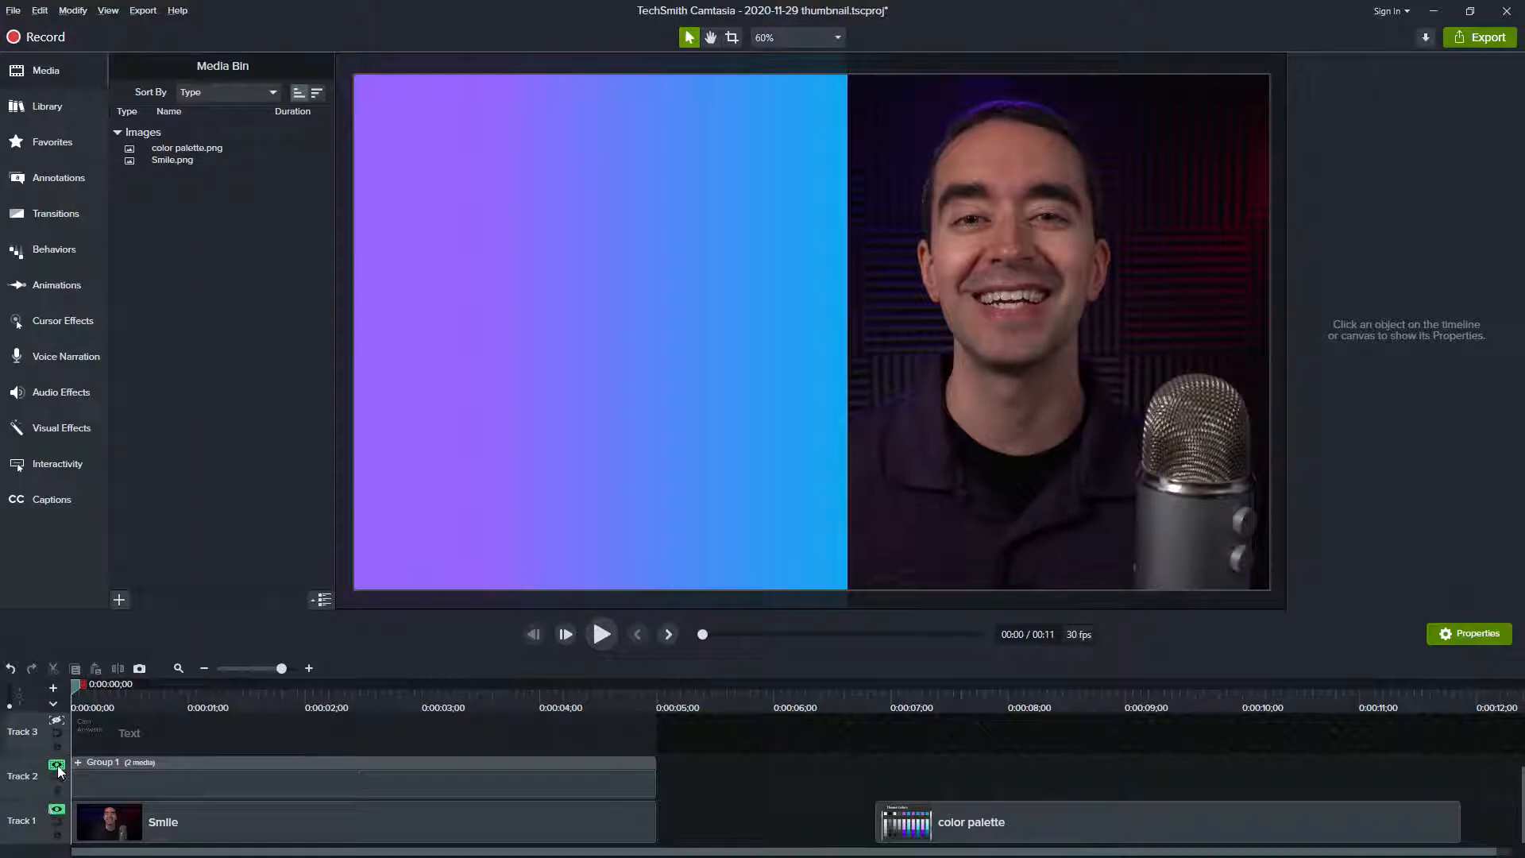
{"action": "left_click", "coordinate": [57, 764], "text": "alt"}
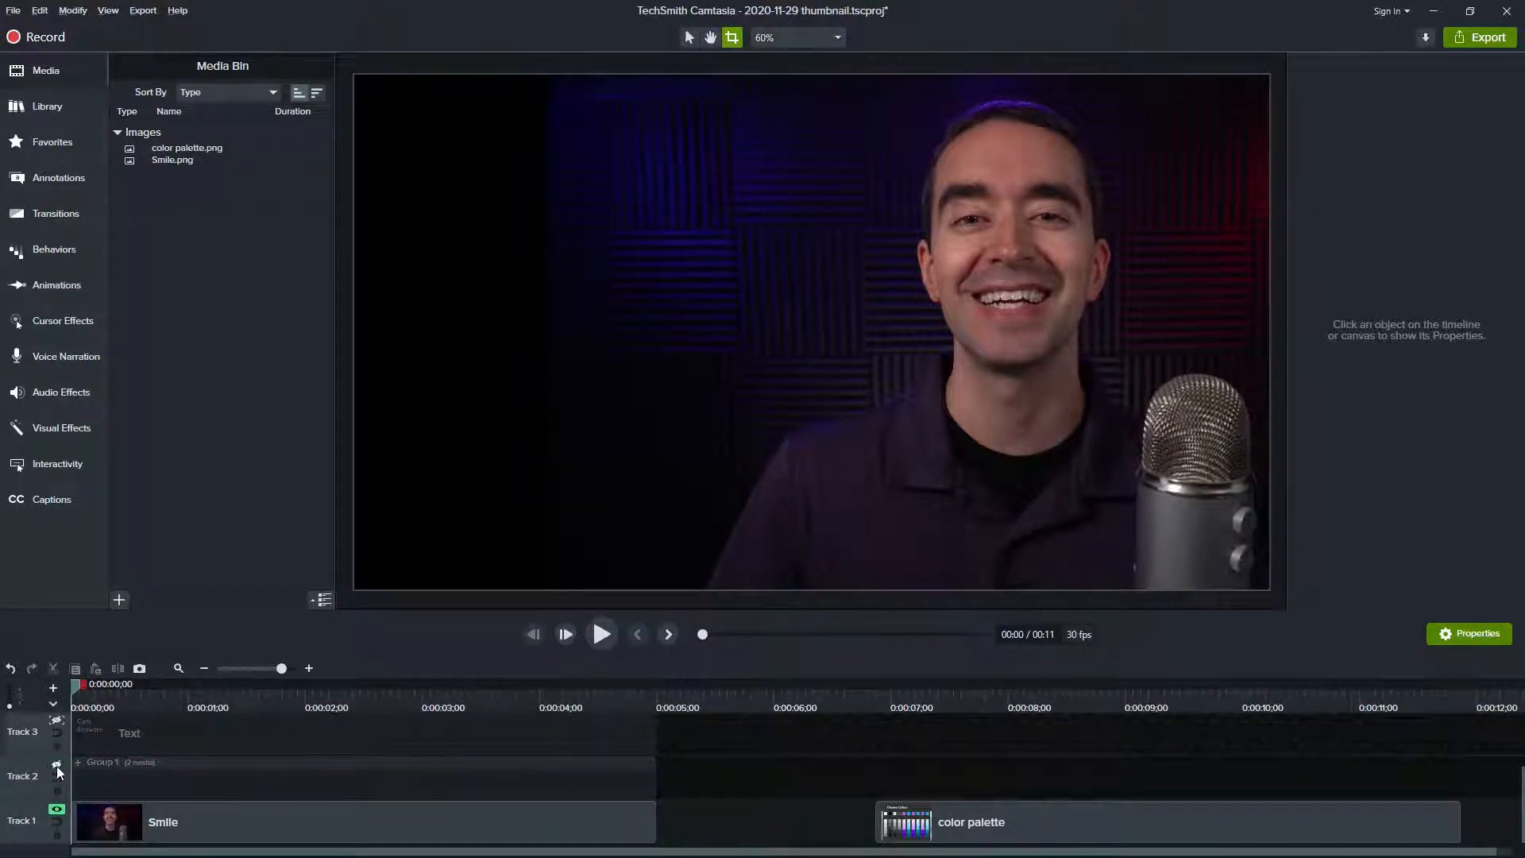
{"action": "left_click", "coordinate": [60, 810], "text": "alt"}
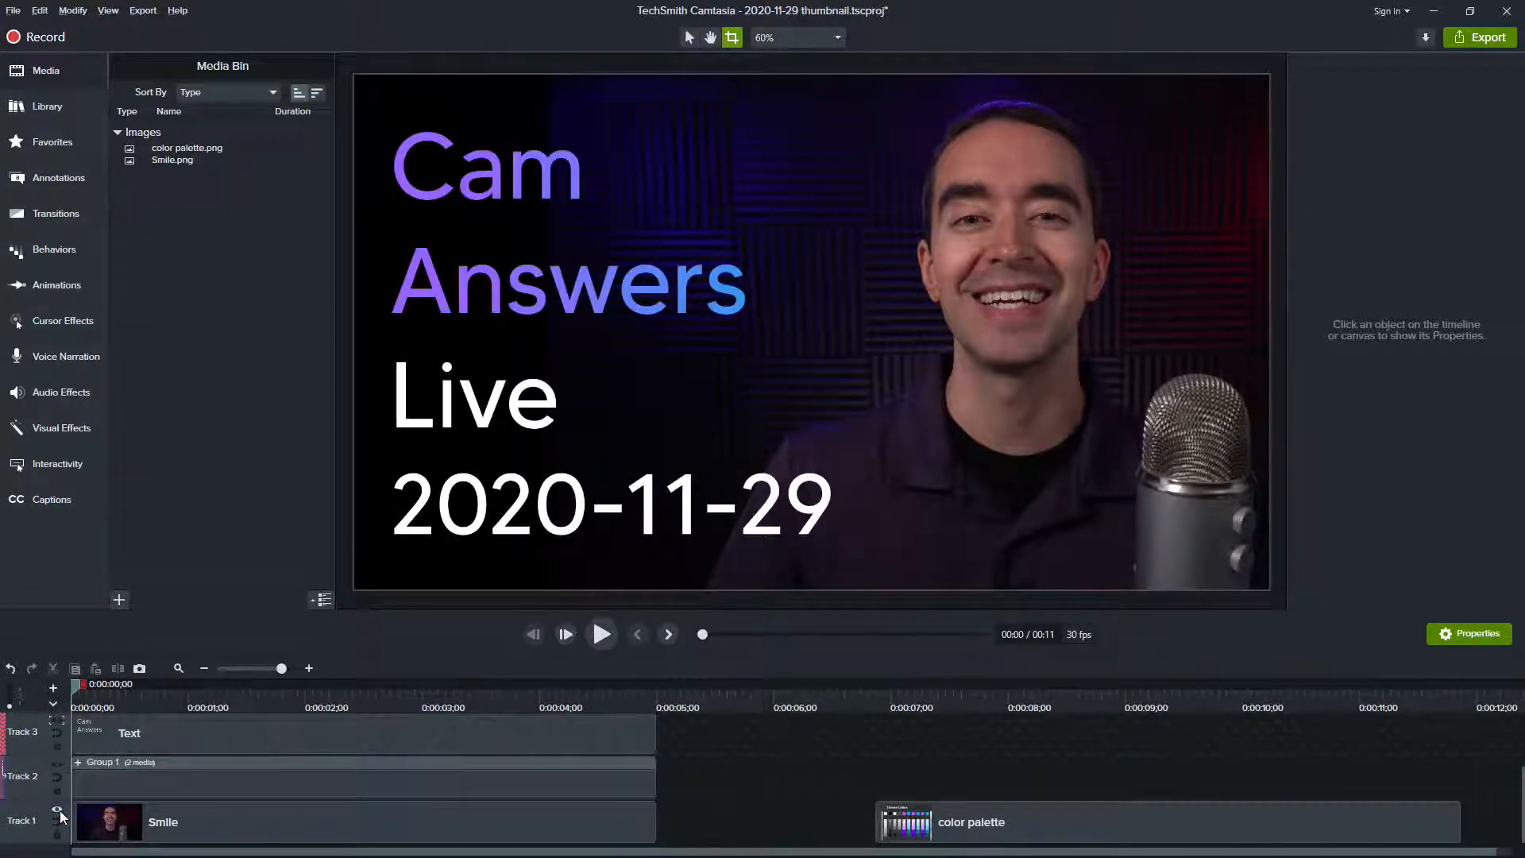
Solo Track 3 to preview only its Cam Answers text.
{"action": "scroll", "coordinate": [55, 791], "scroll_direction": "up", "scroll_amount": 2}
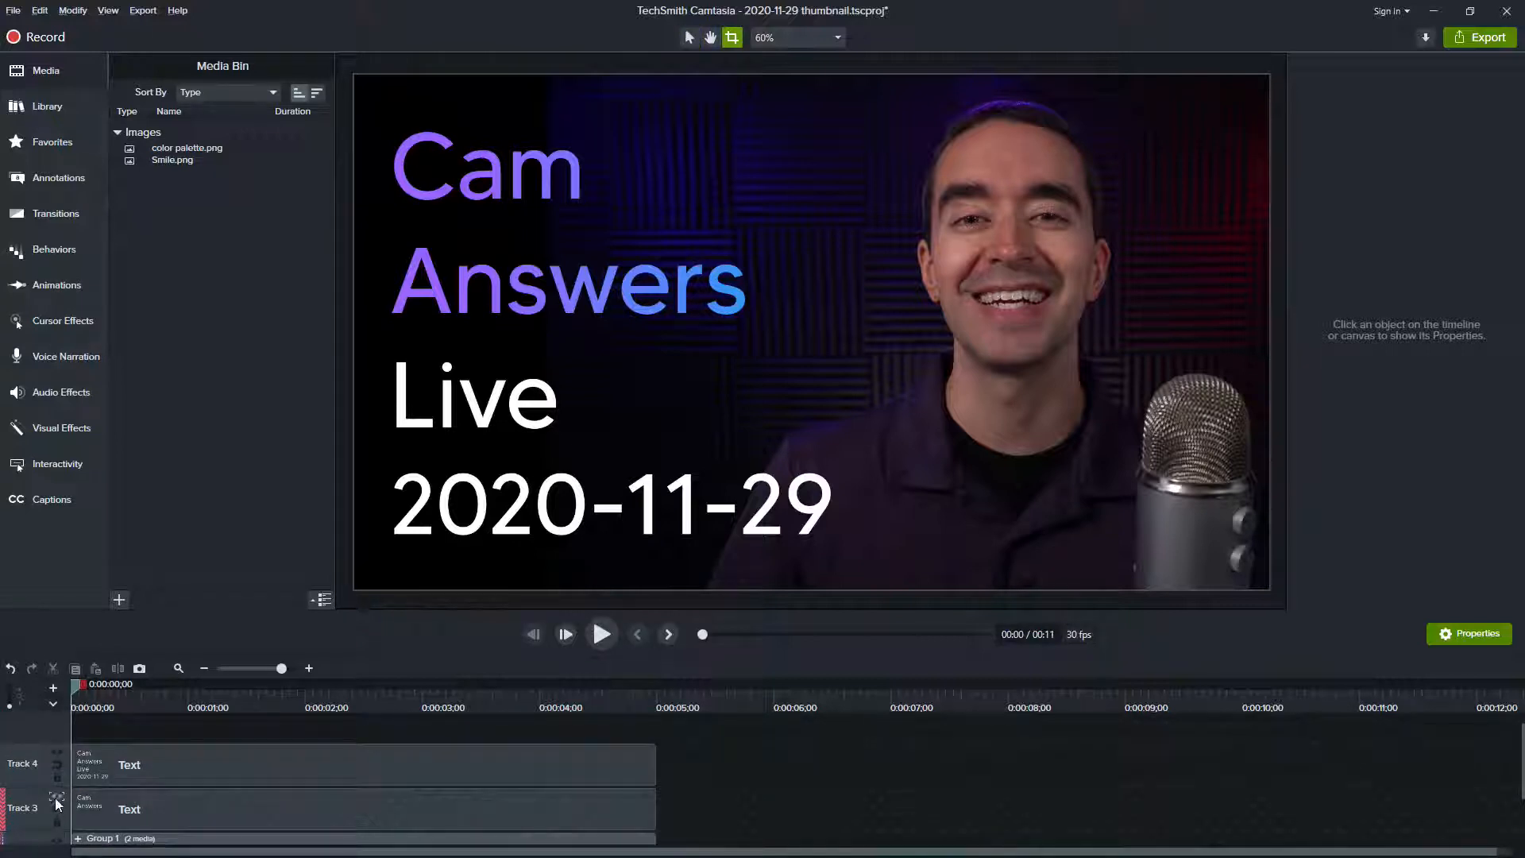
{"action": "left_click", "coordinate": [58, 798], "text": "alt"}
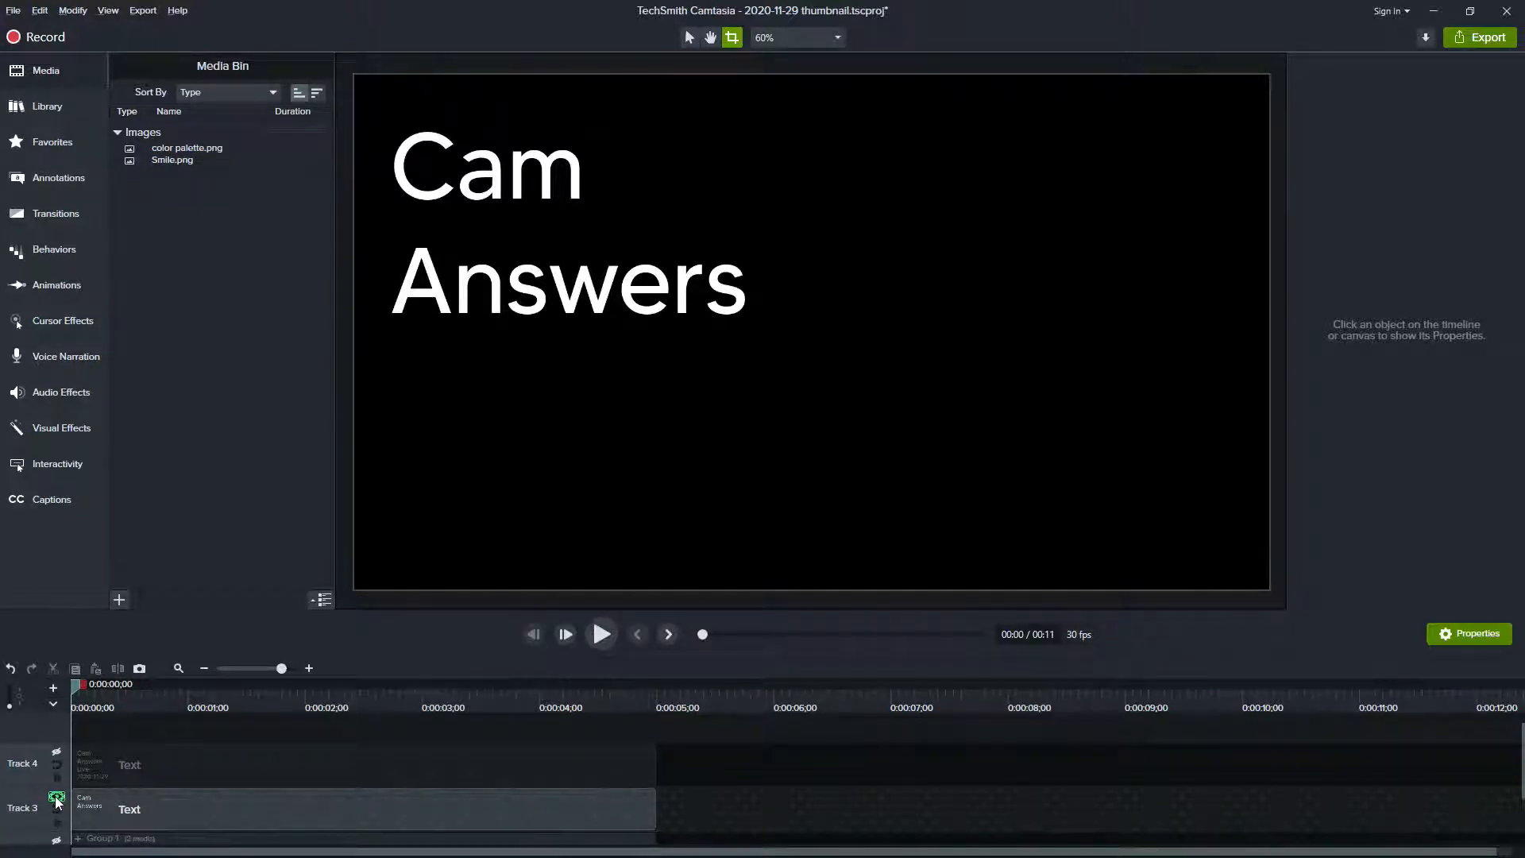
{"action": "left_click", "coordinate": [58, 798], "text": "alt"}
{"action": "left_click", "coordinate": [58, 799], "text": "alt"}
Add Track 1 to the solo to preview the Cam Answers matte with the Smile photo, and restore all tracks.
{"action": "scroll", "coordinate": [57, 800], "scroll_direction": "down", "scroll_amount": 2}
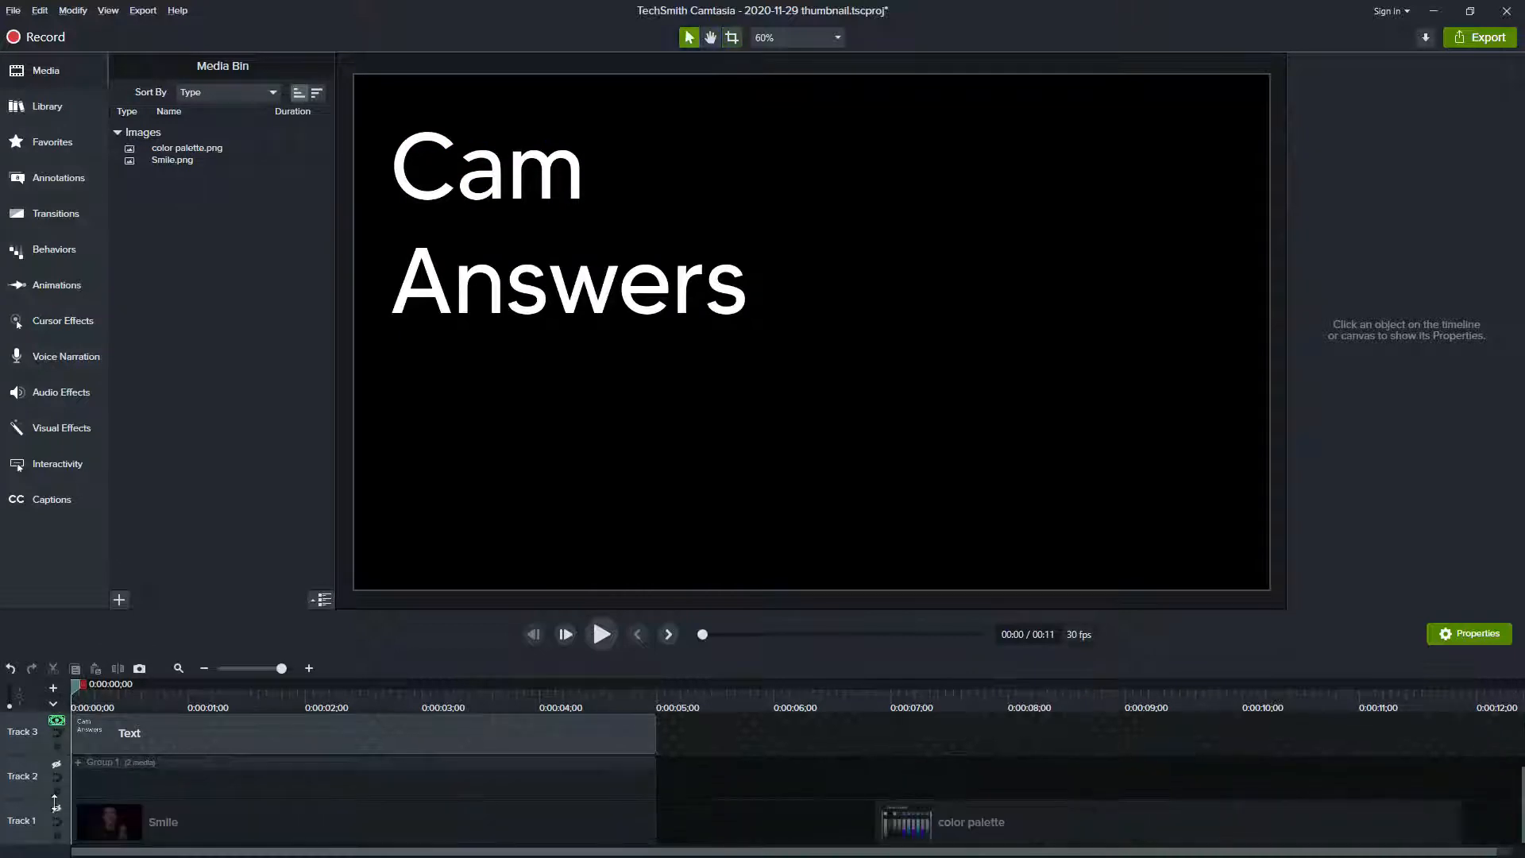
{"action": "left_click", "coordinate": [57, 810], "text": "alt"}
{"action": "scroll", "coordinate": [60, 785], "scroll_direction": "up", "scroll_amount": 2}
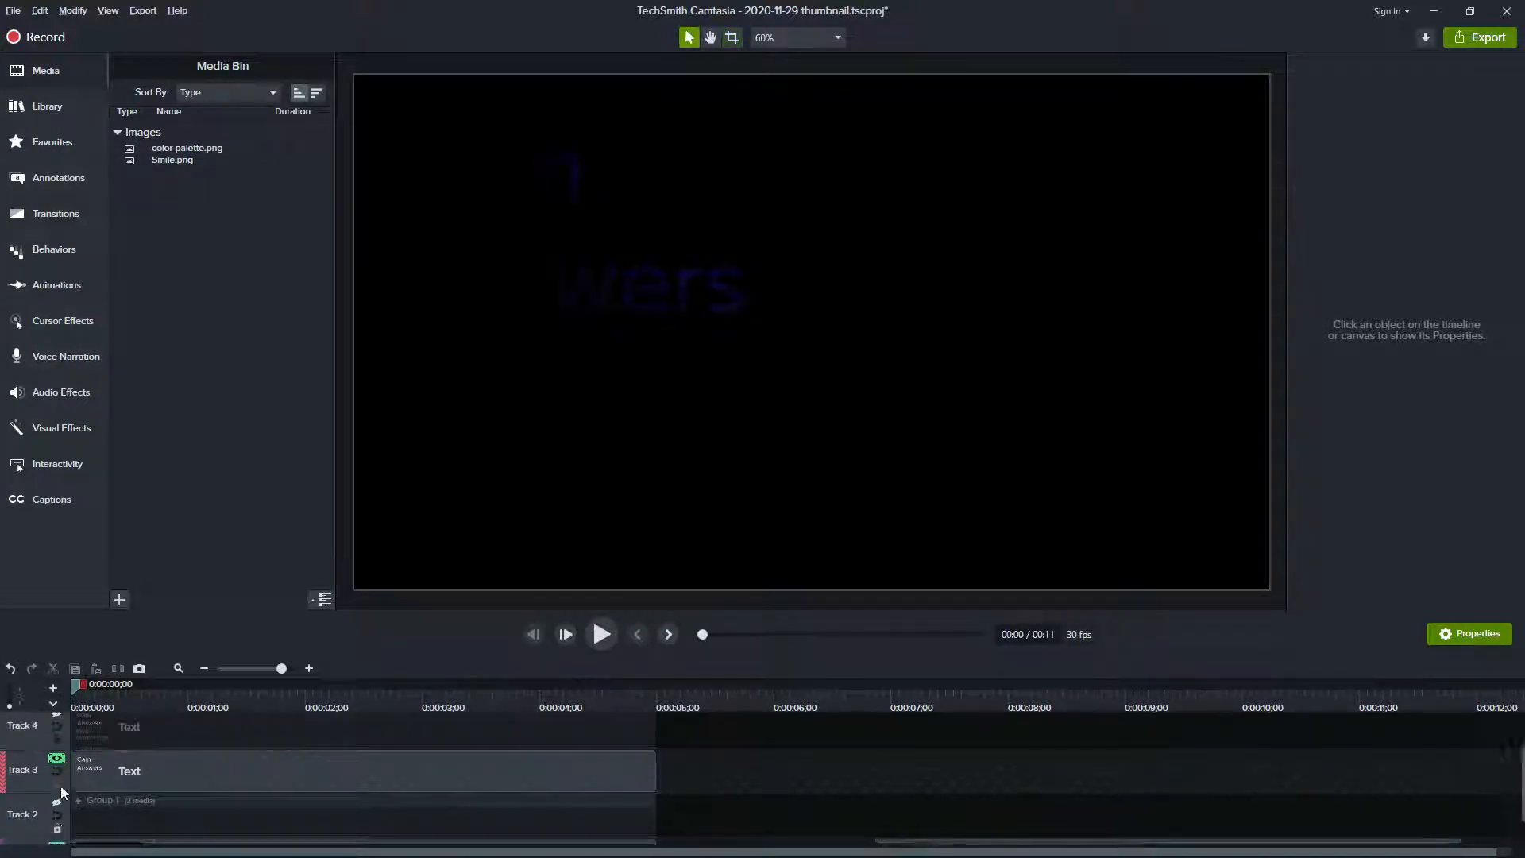
{"action": "scroll", "coordinate": [60, 785], "scroll_direction": "down", "scroll_amount": 2}
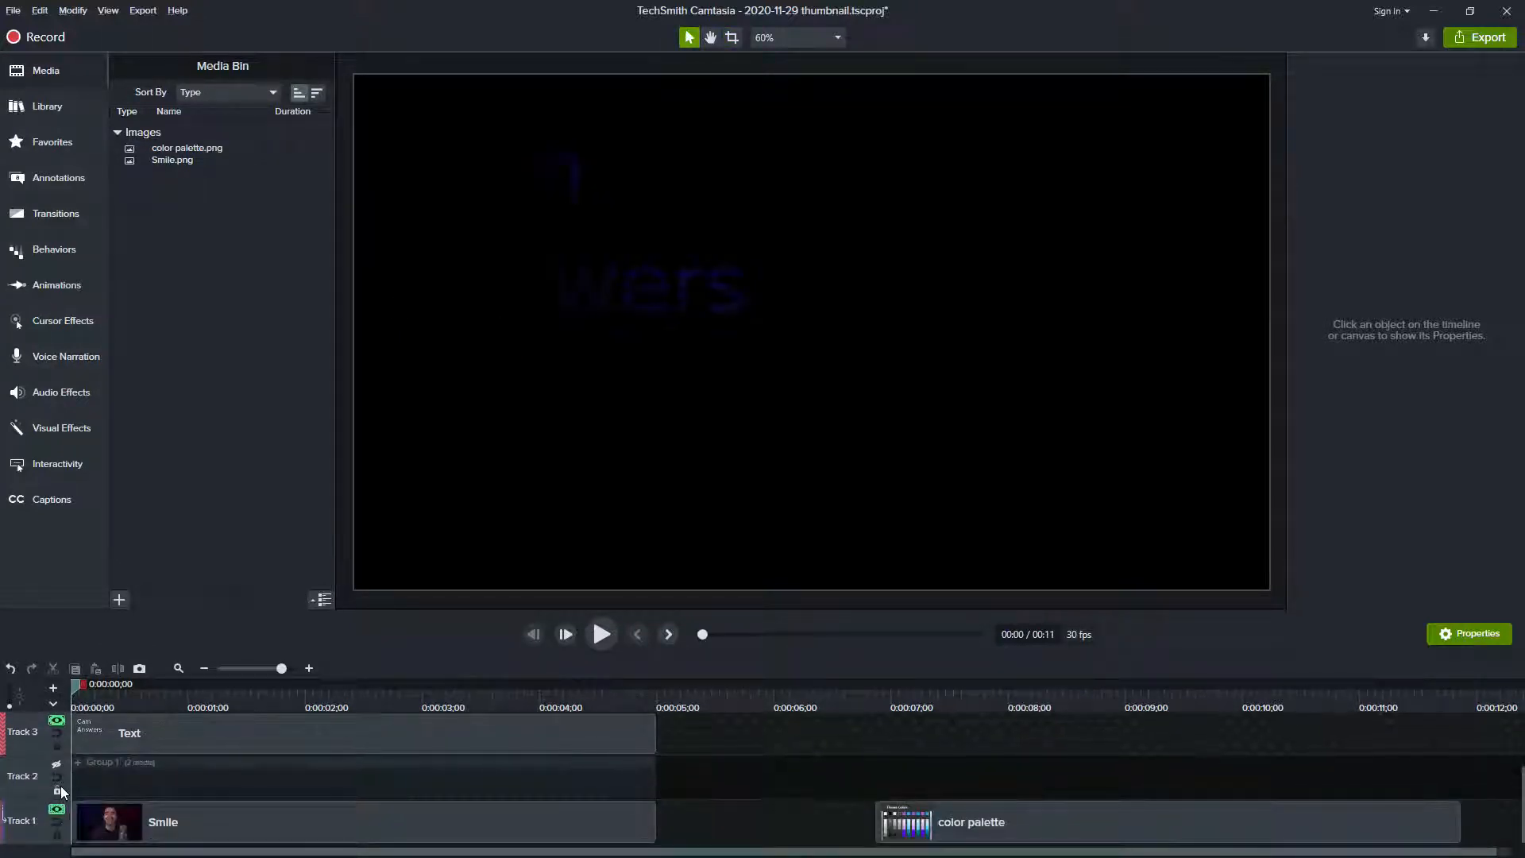
{"action": "left_click", "coordinate": [58, 724], "text": "alt"}
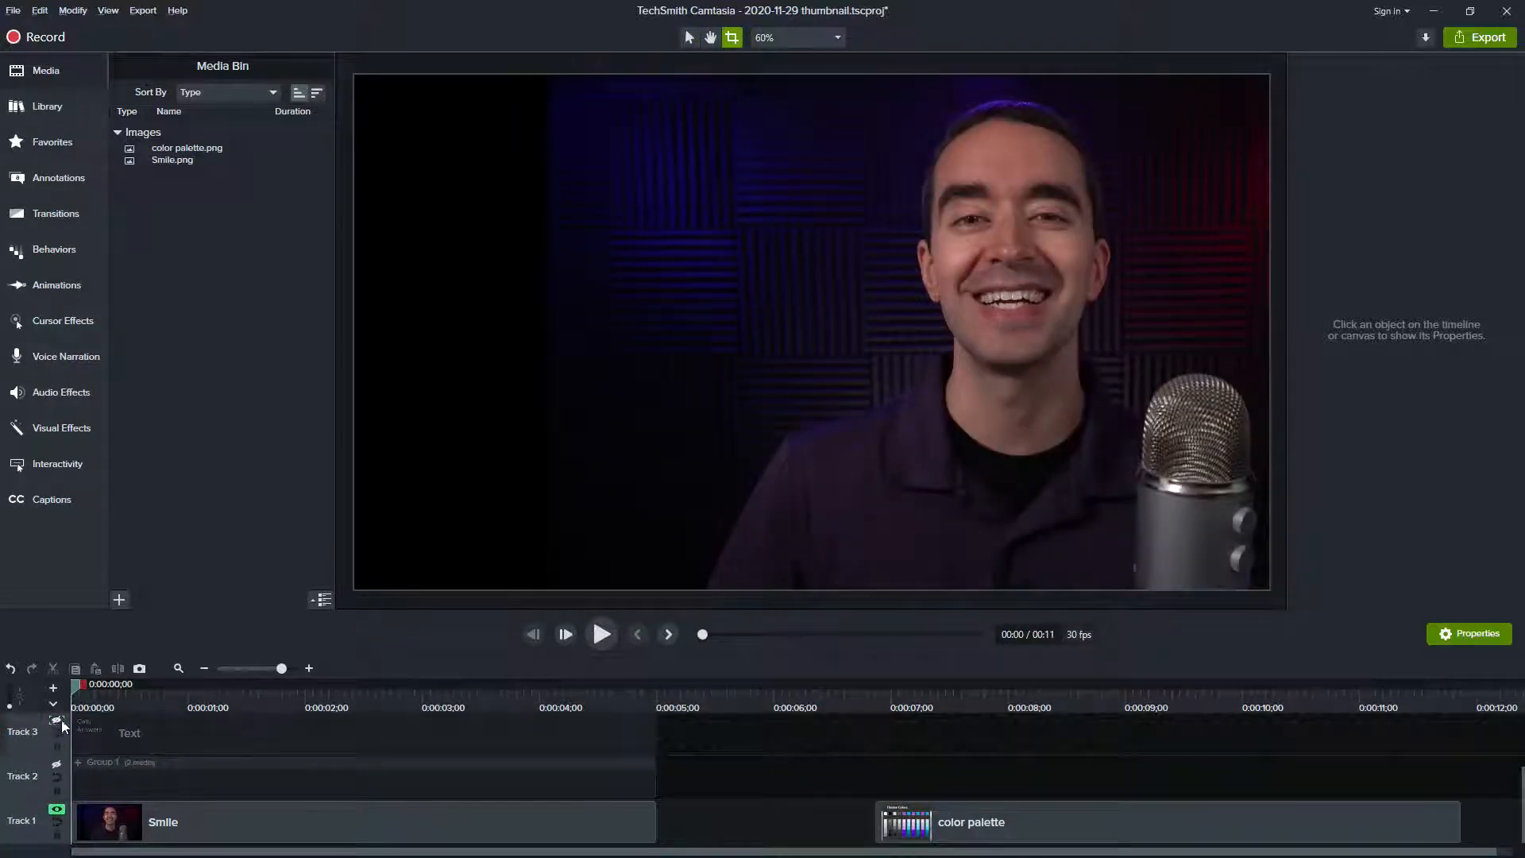
{"action": "left_click", "coordinate": [57, 723], "text": "alt"}
{"action": "left_click", "coordinate": [58, 723], "text": "alt"}
{"action": "left_click", "coordinate": [57, 811], "text": "alt"}
Hide and show Track 4, and solo it to preview only the Live 2020-11-29 text.
{"action": "scroll", "coordinate": [57, 830], "scroll_direction": "up", "scroll_amount": 1}
{"action": "scroll", "coordinate": [55, 826], "scroll_direction": "up", "scroll_amount": 1}
{"action": "left_click", "coordinate": [59, 764]}
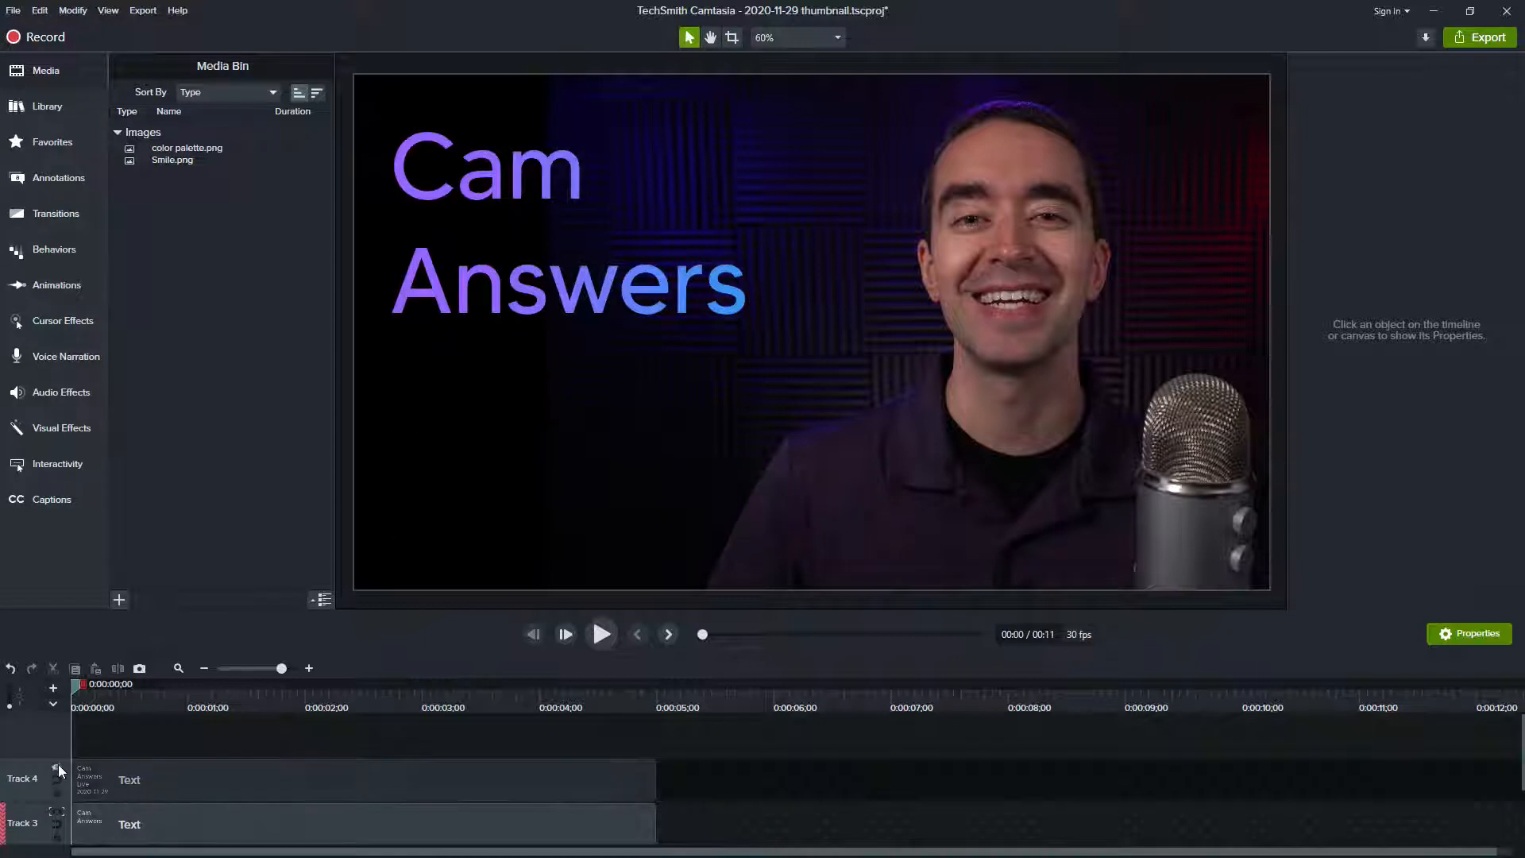
{"action": "left_click", "coordinate": [58, 765]}
{"action": "left_click", "coordinate": [58, 765], "text": "alt"}
Add Track 1 to the solo to preview Track 4's text over the Smile photo, and restore all tracks.
{"action": "scroll", "coordinate": [58, 795], "scroll_direction": "down", "scroll_amount": 2}
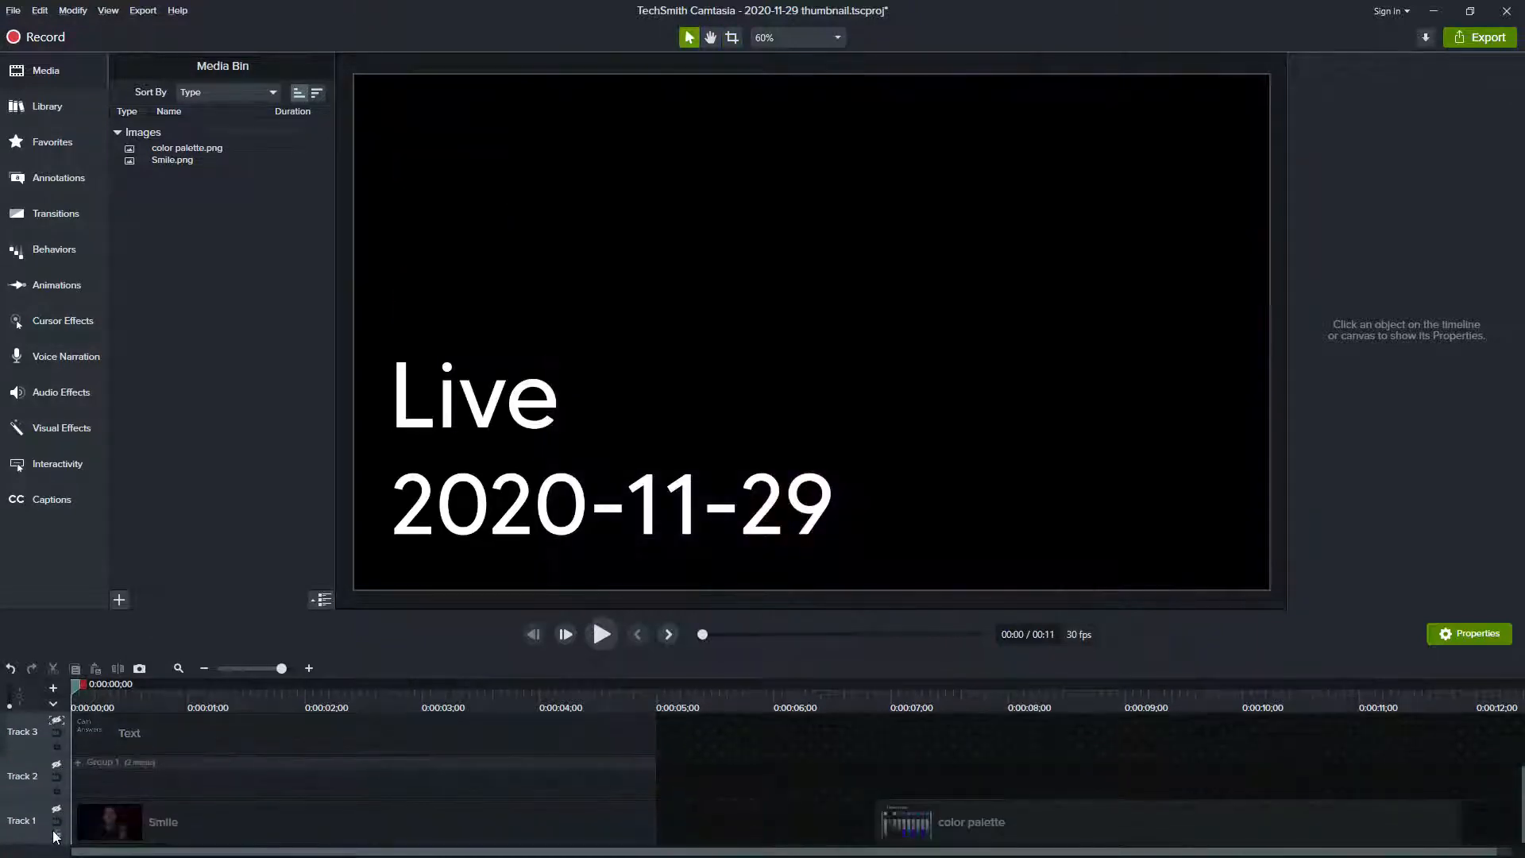
{"action": "left_click", "coordinate": [58, 811], "text": "alt"}
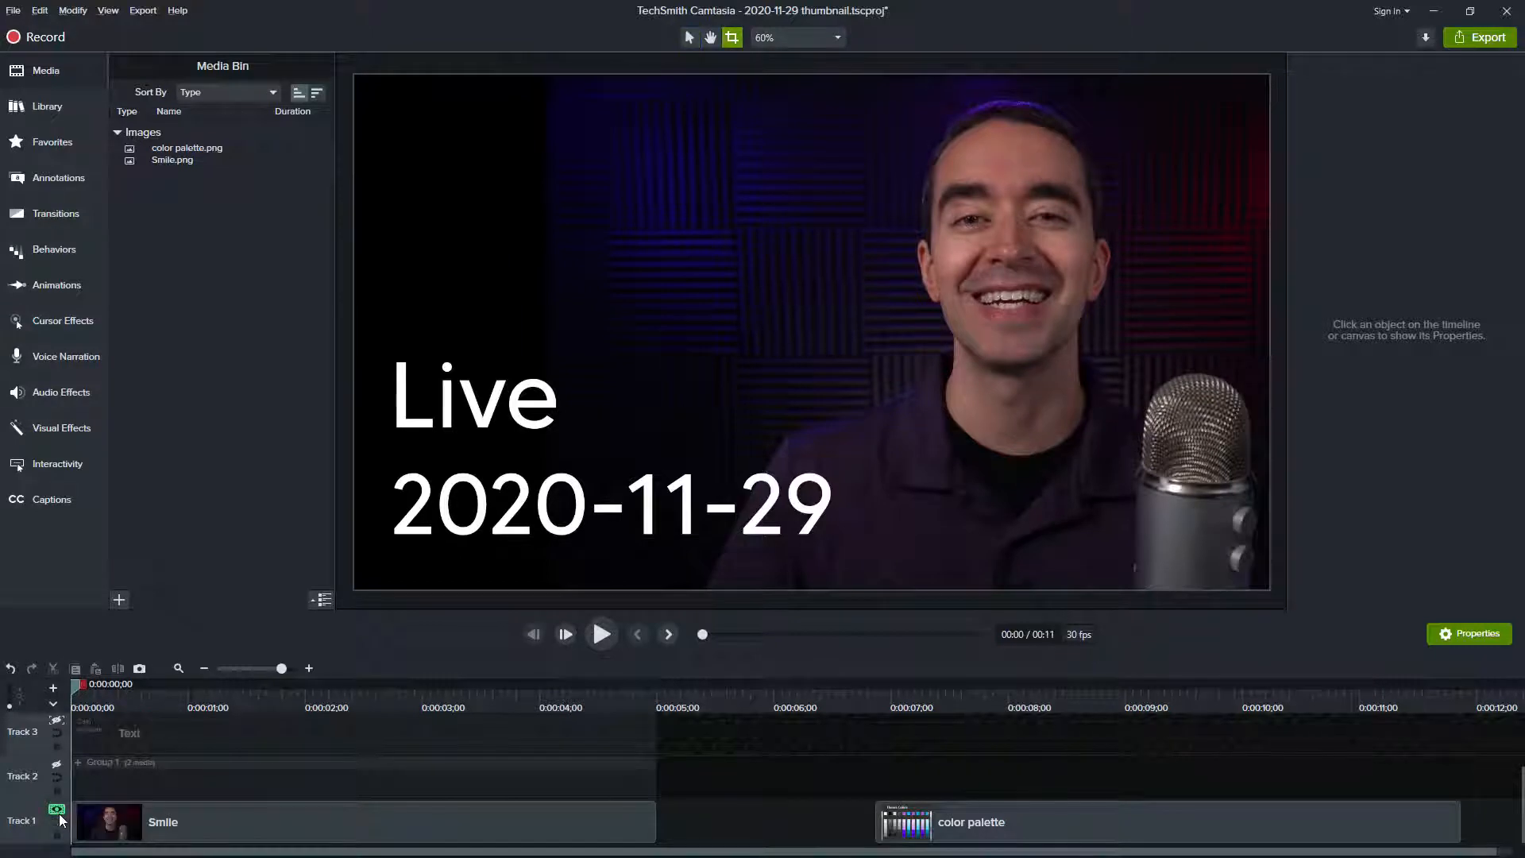
{"action": "left_click", "coordinate": [58, 810], "text": "alt"}
{"action": "scroll", "coordinate": [59, 809], "scroll_direction": "up", "scroll_amount": 2}
{"action": "left_click", "coordinate": [58, 768], "text": "alt"}
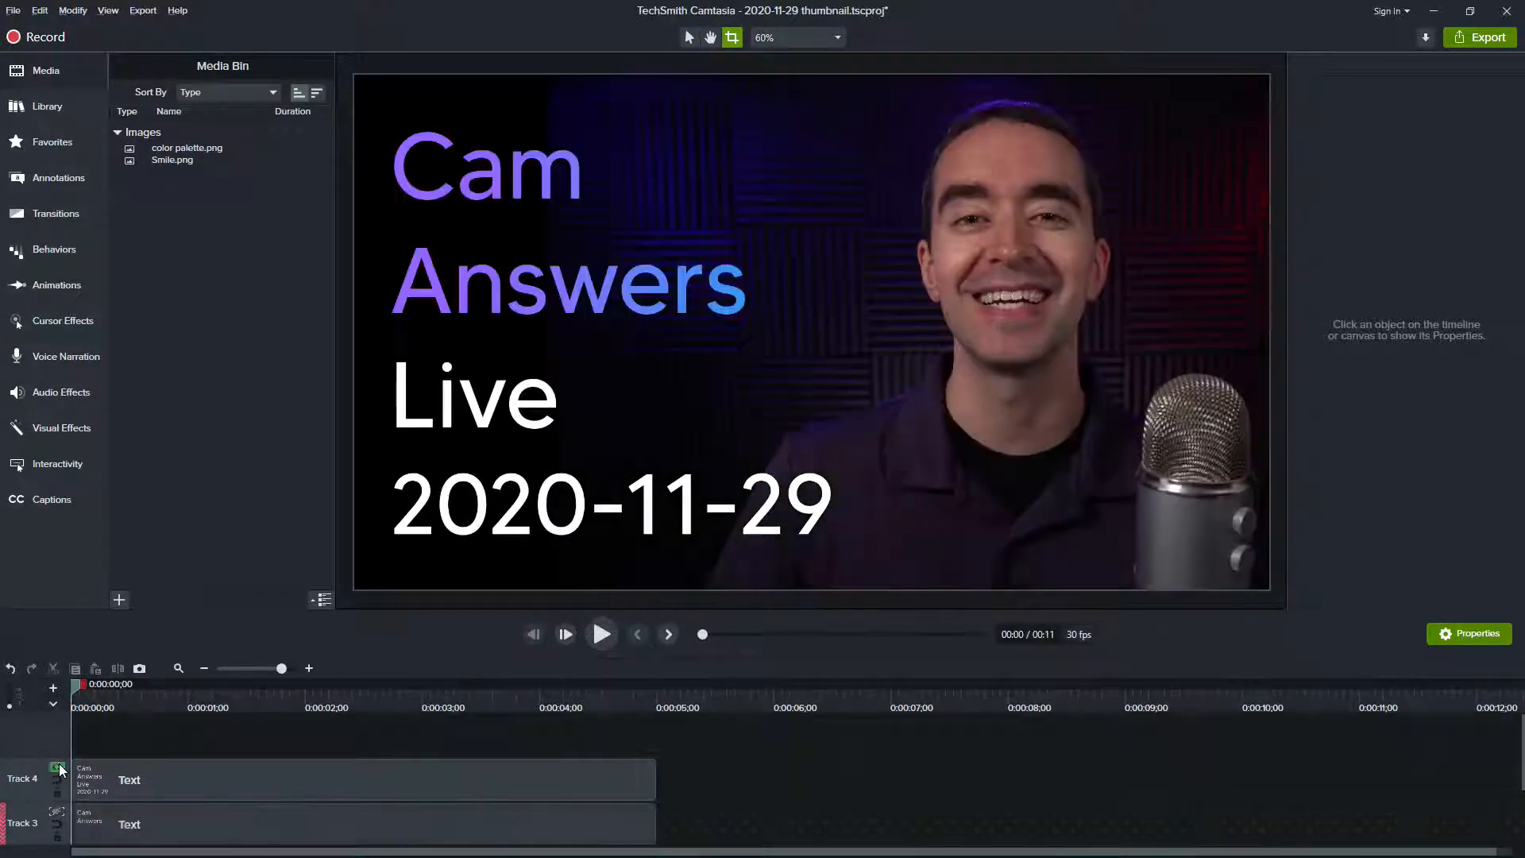
{"action": "scroll", "coordinate": [34, 804], "scroll_direction": "down", "scroll_amount": 2}
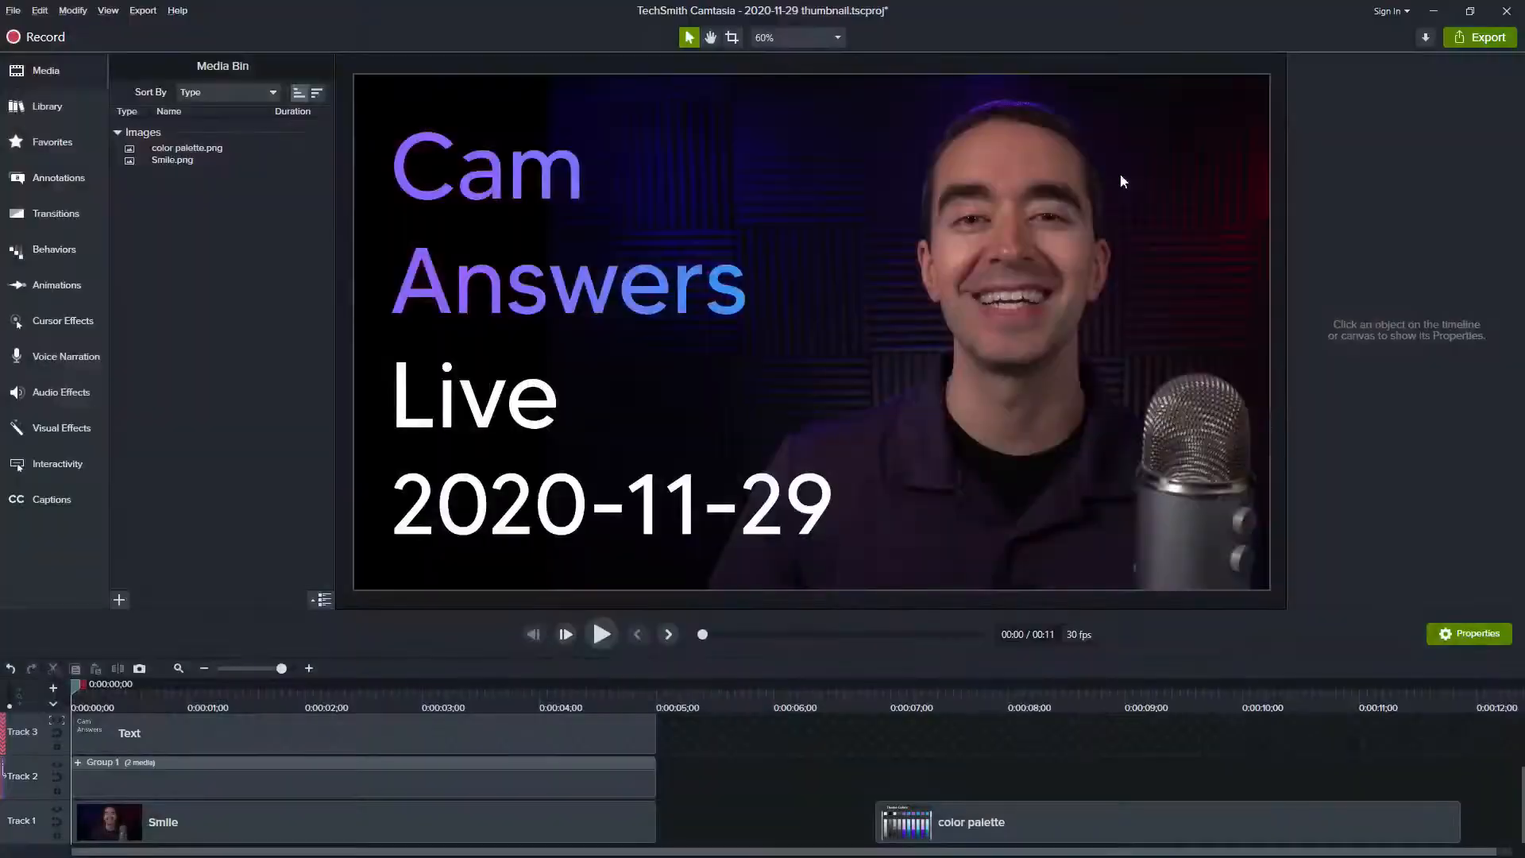
Minimize the file browser window, and reposition and enlarge the restored Camtasia window to cover most of the screen.
{"action": "left_click", "coordinate": [1469, 11]}
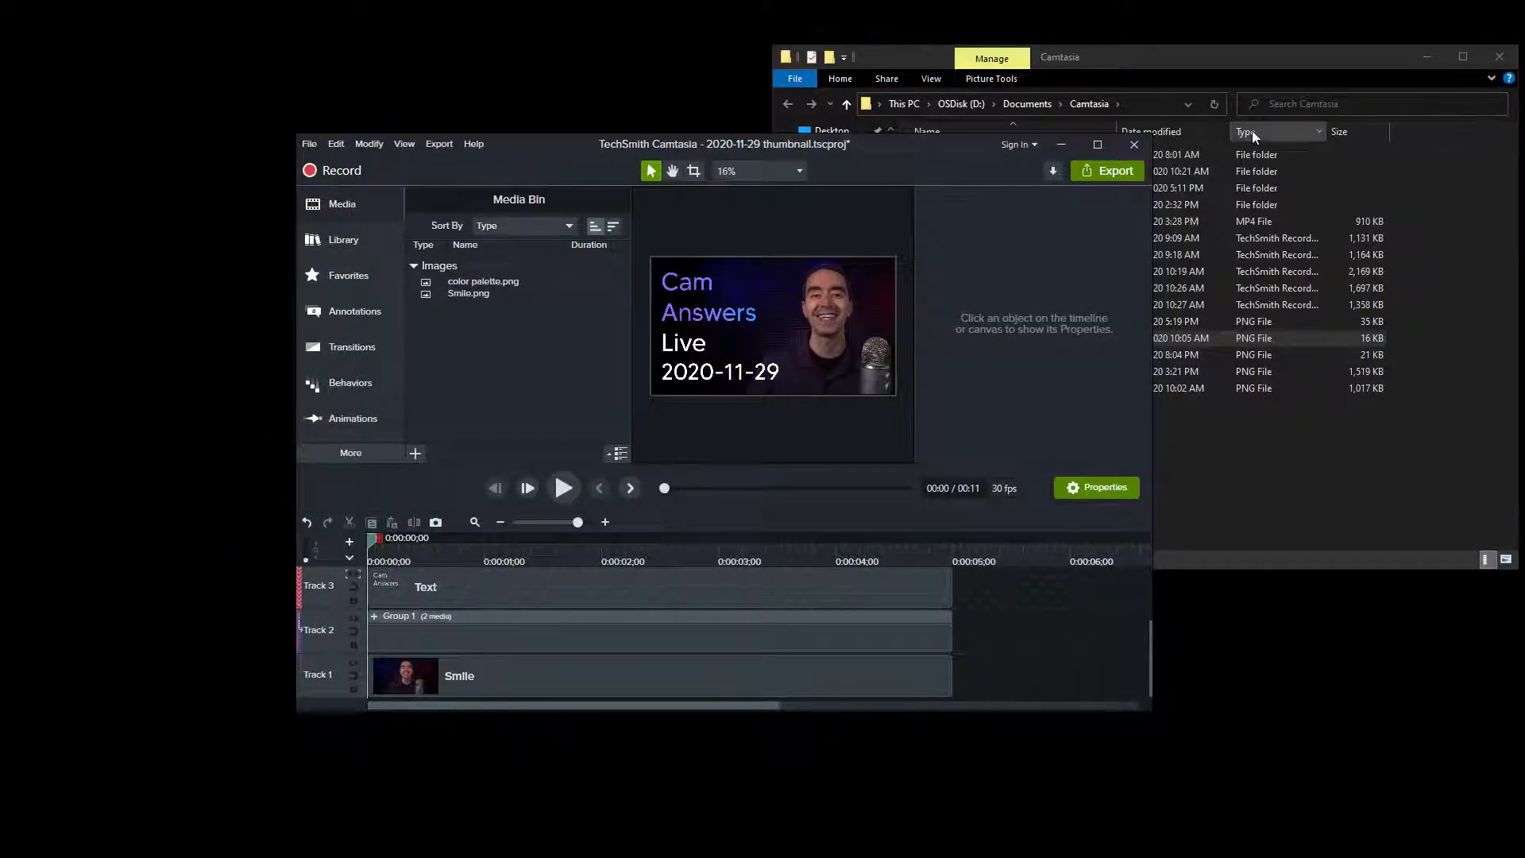
{"action": "left_click", "coordinate": [1428, 52]}
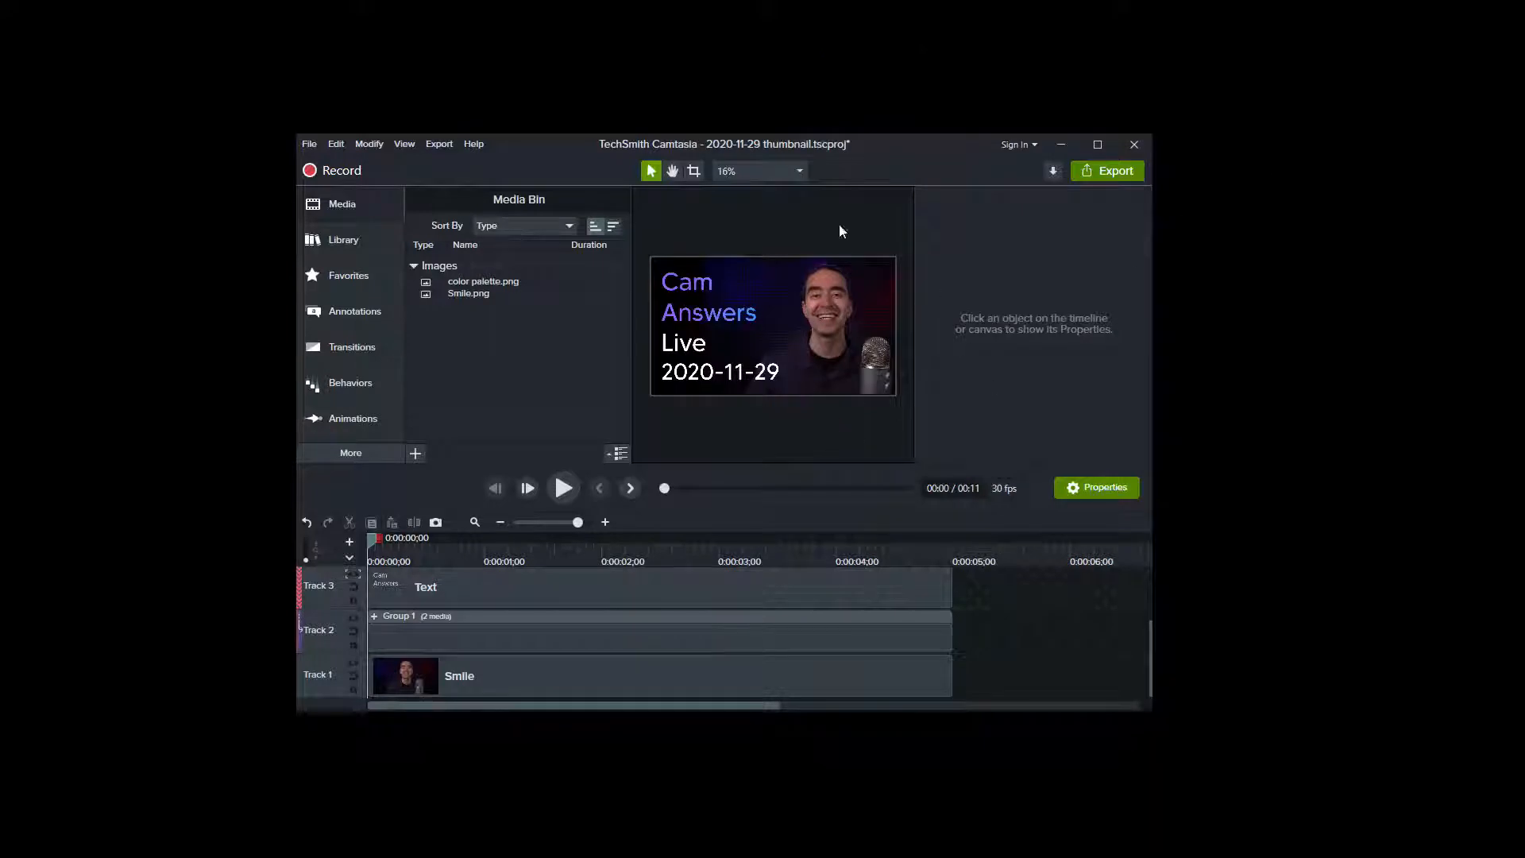
{"action": "left_click_drag", "start_coordinate": [831, 140], "coordinate": [562, 17]}
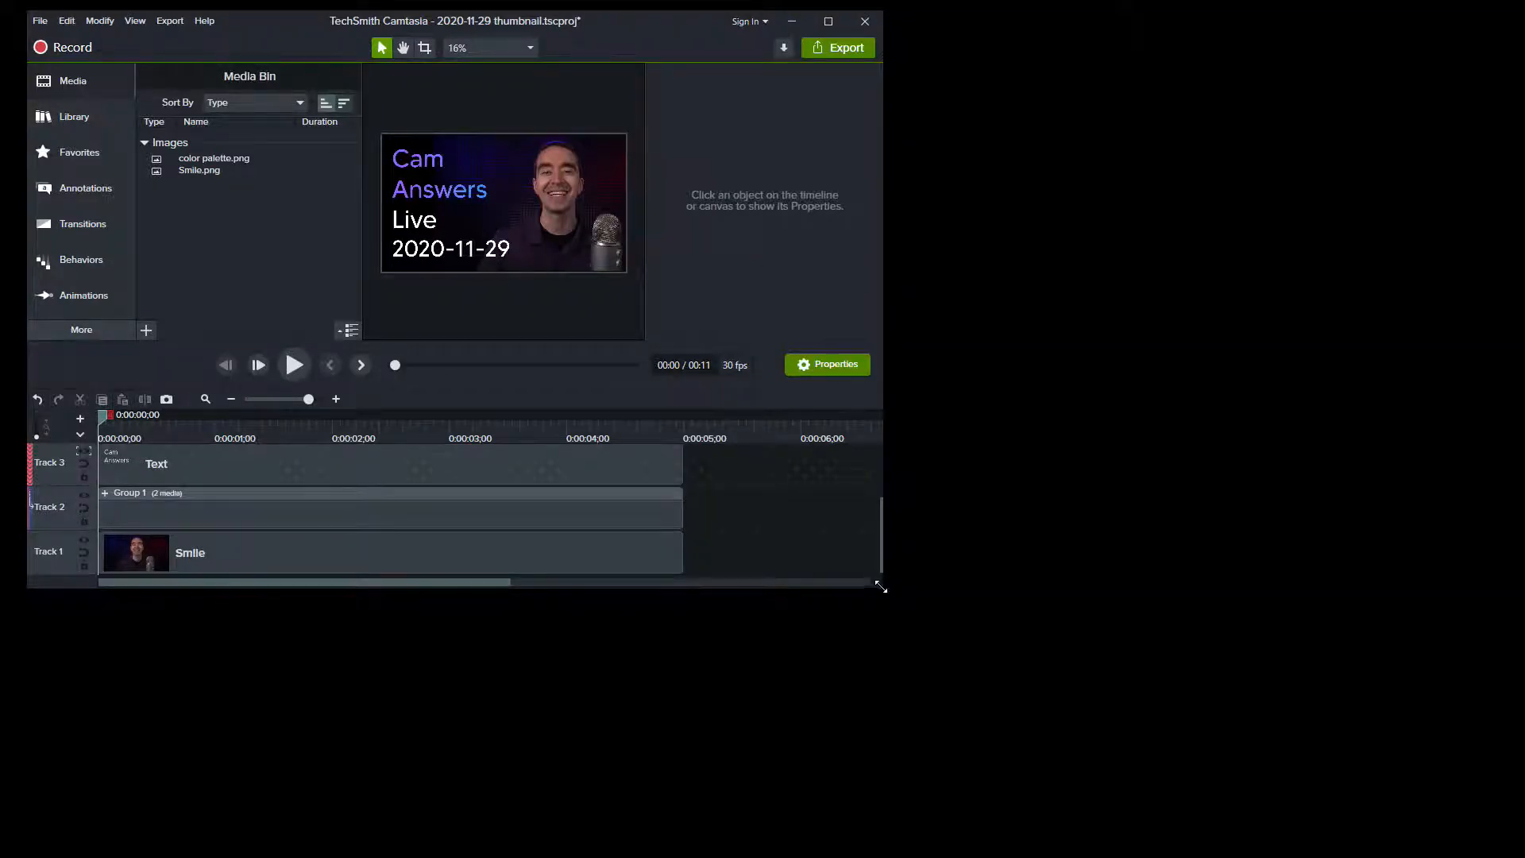
{"action": "left_click_drag", "start_coordinate": [892, 599], "coordinate": [1402, 838]}
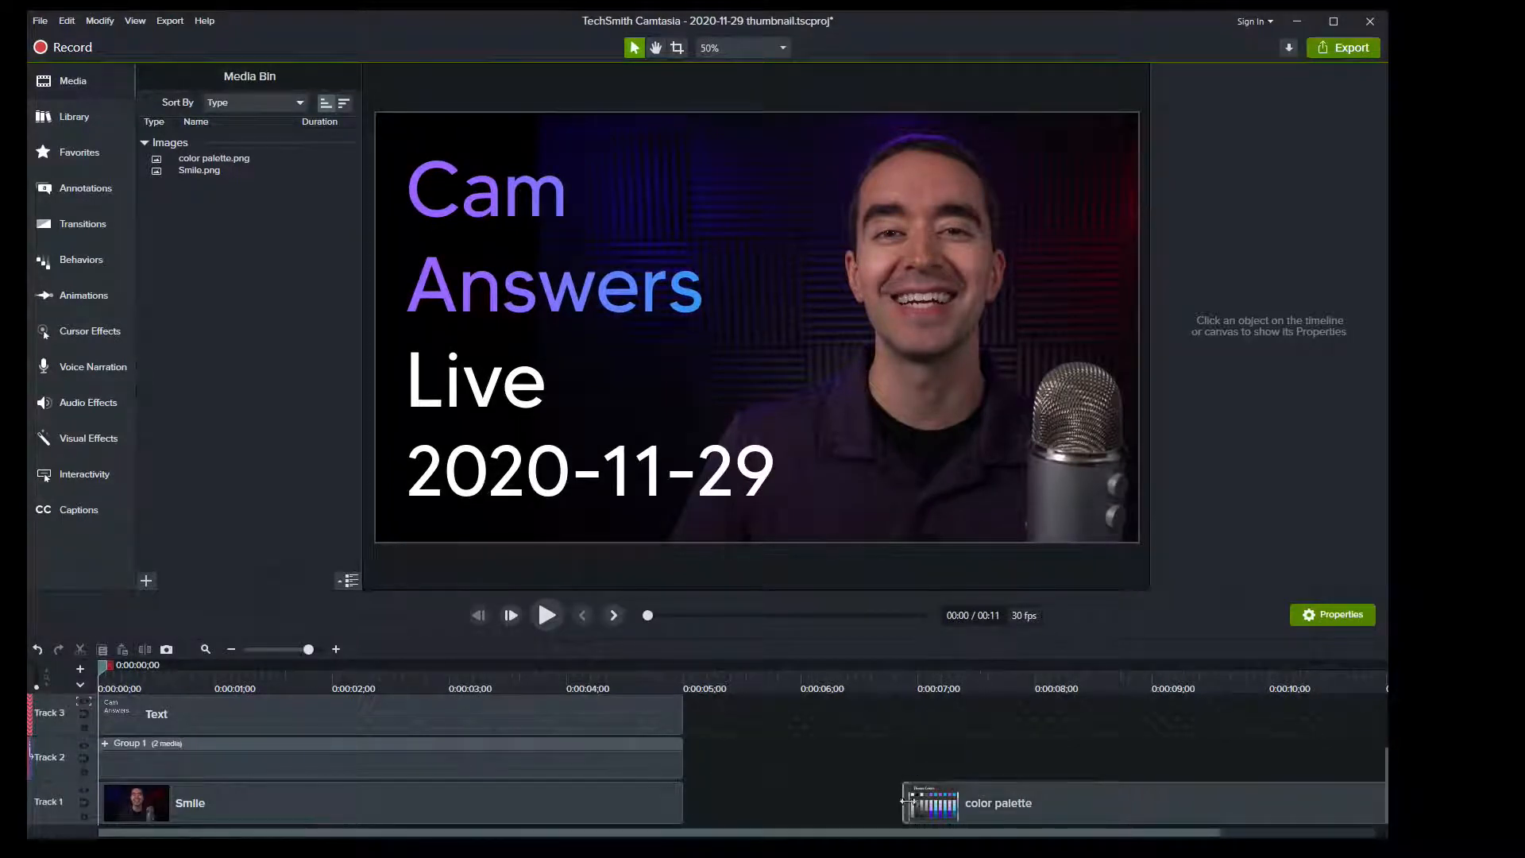
Add a white rectangle text callout to the canvas at about 12 seconds, after the color palette clip.
{"action": "left_click_drag", "start_coordinate": [875, 834], "coordinate": [1330, 836]}
{"action": "left_click_drag", "start_coordinate": [1337, 683], "coordinate": [1355, 667]}
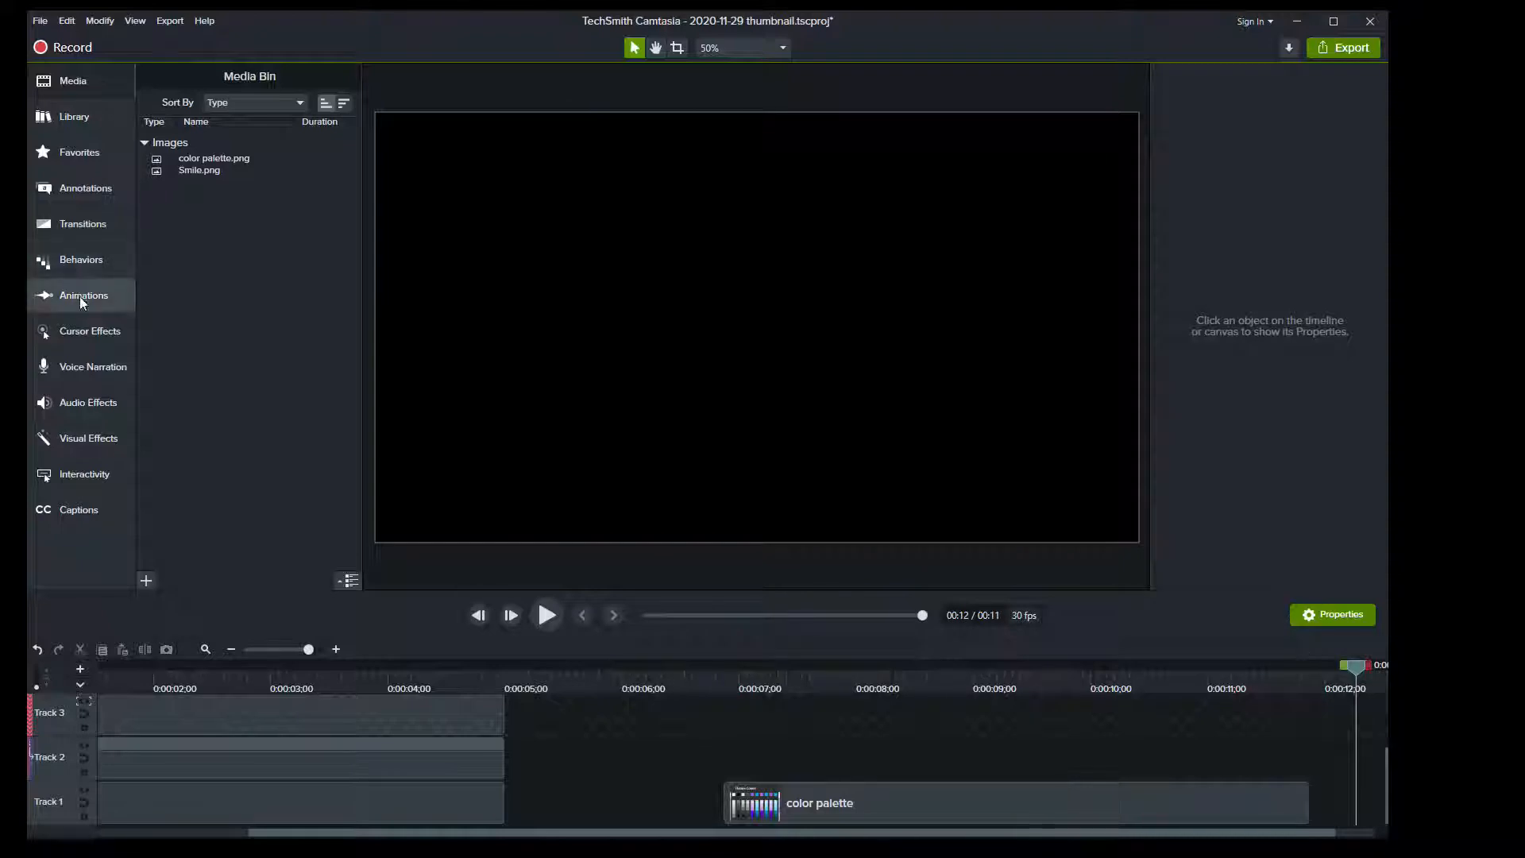
{"action": "left_click", "coordinate": [78, 184]}
{"action": "left_click_drag", "start_coordinate": [272, 275], "coordinate": [757, 329]}
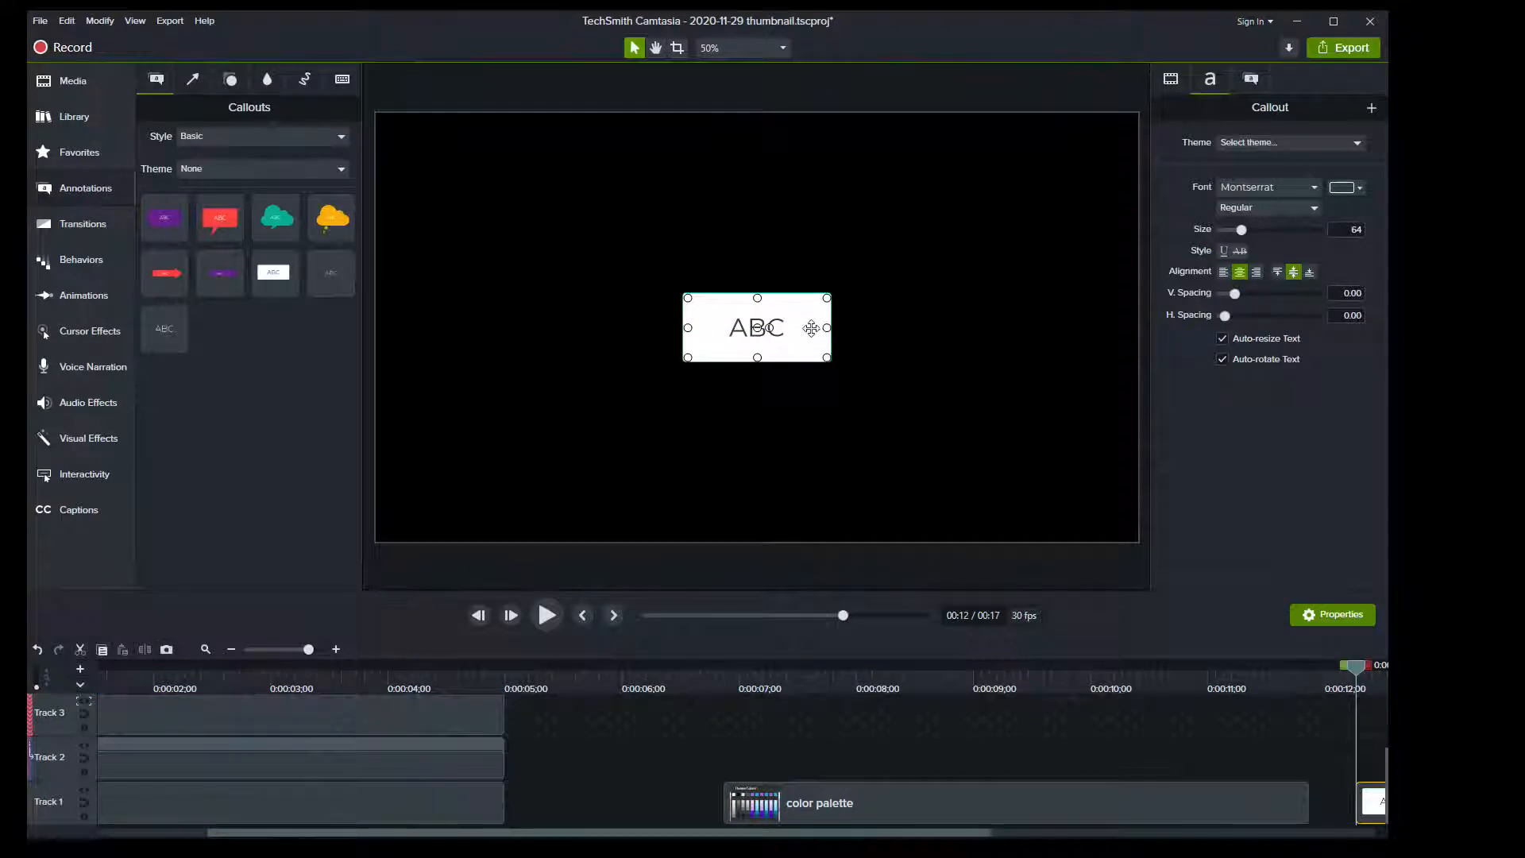
Display the callout's annotation properties, bringing Camtasia back in front of the YouTube channel page.
{"action": "left_click", "coordinate": [1252, 80]}
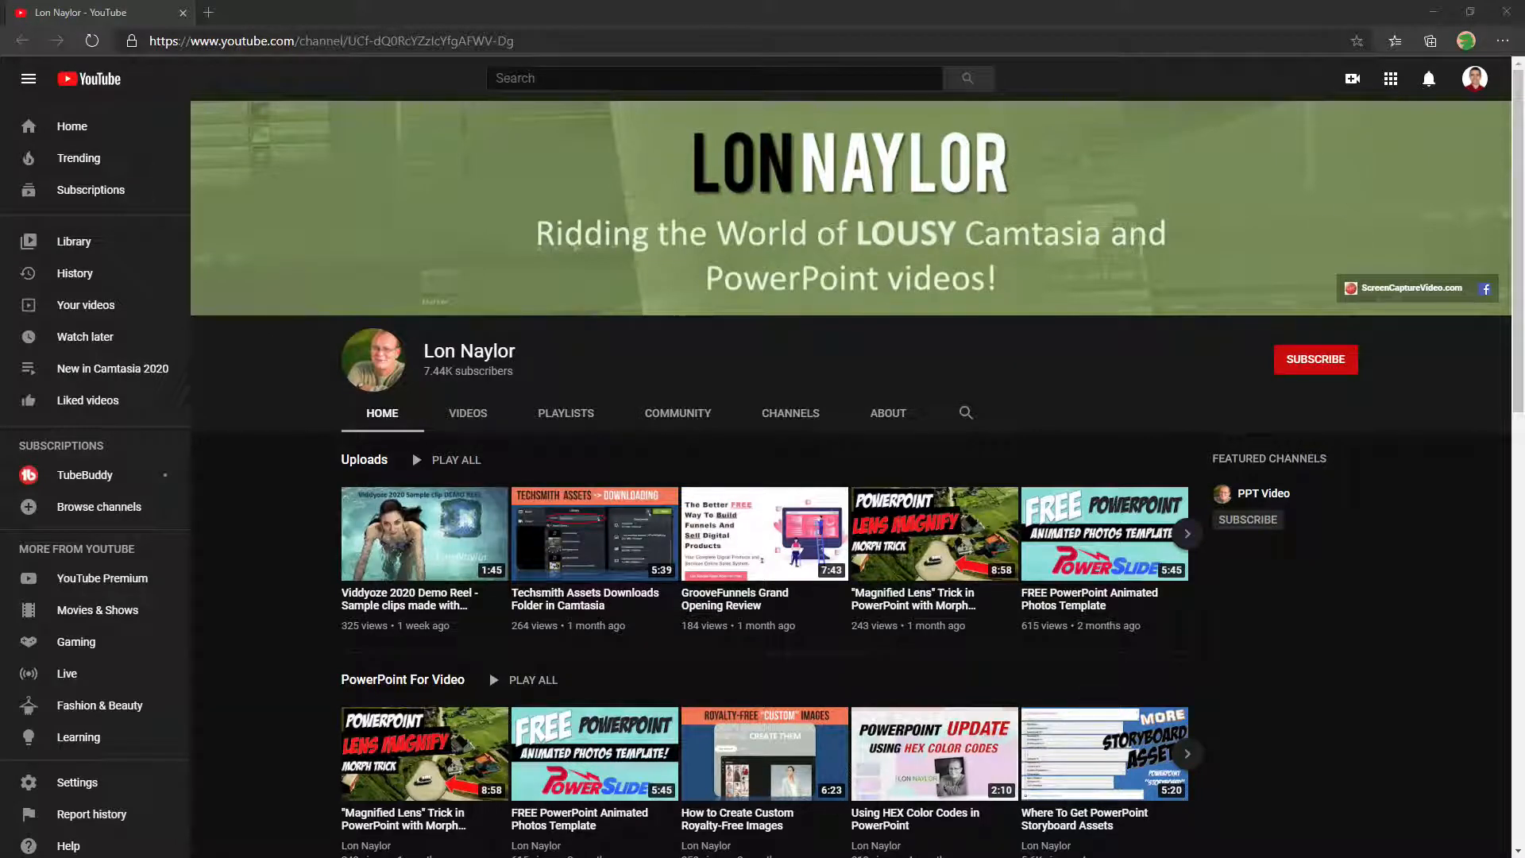
{"action": "key", "text": "alt+Tab"}
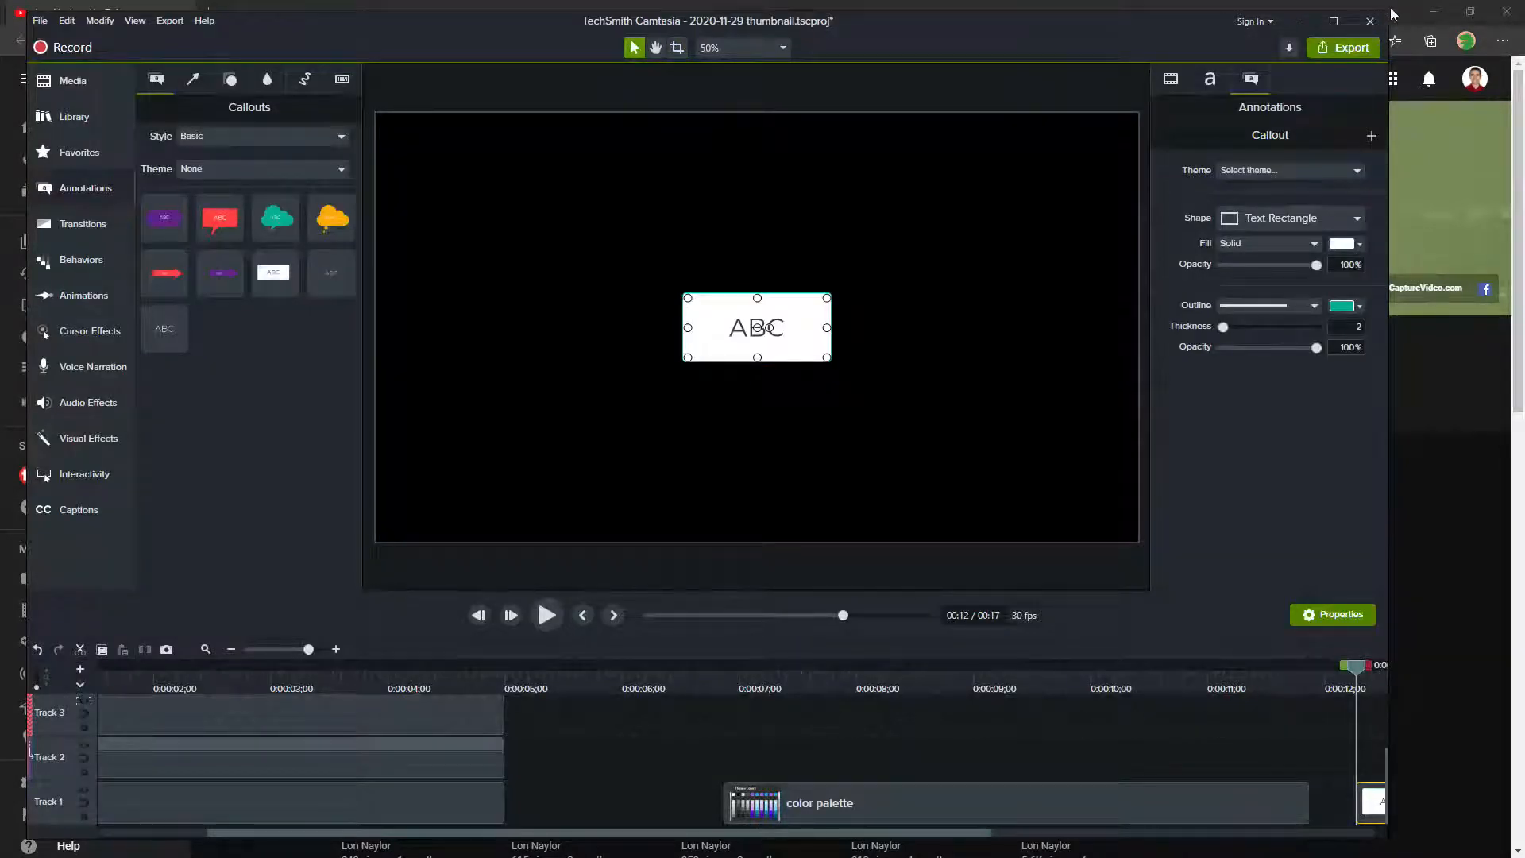
Restore the maximized YouTube browser window to a smaller size and bring Camtasia back to the front.
{"action": "left_click", "coordinate": [1470, 12]}
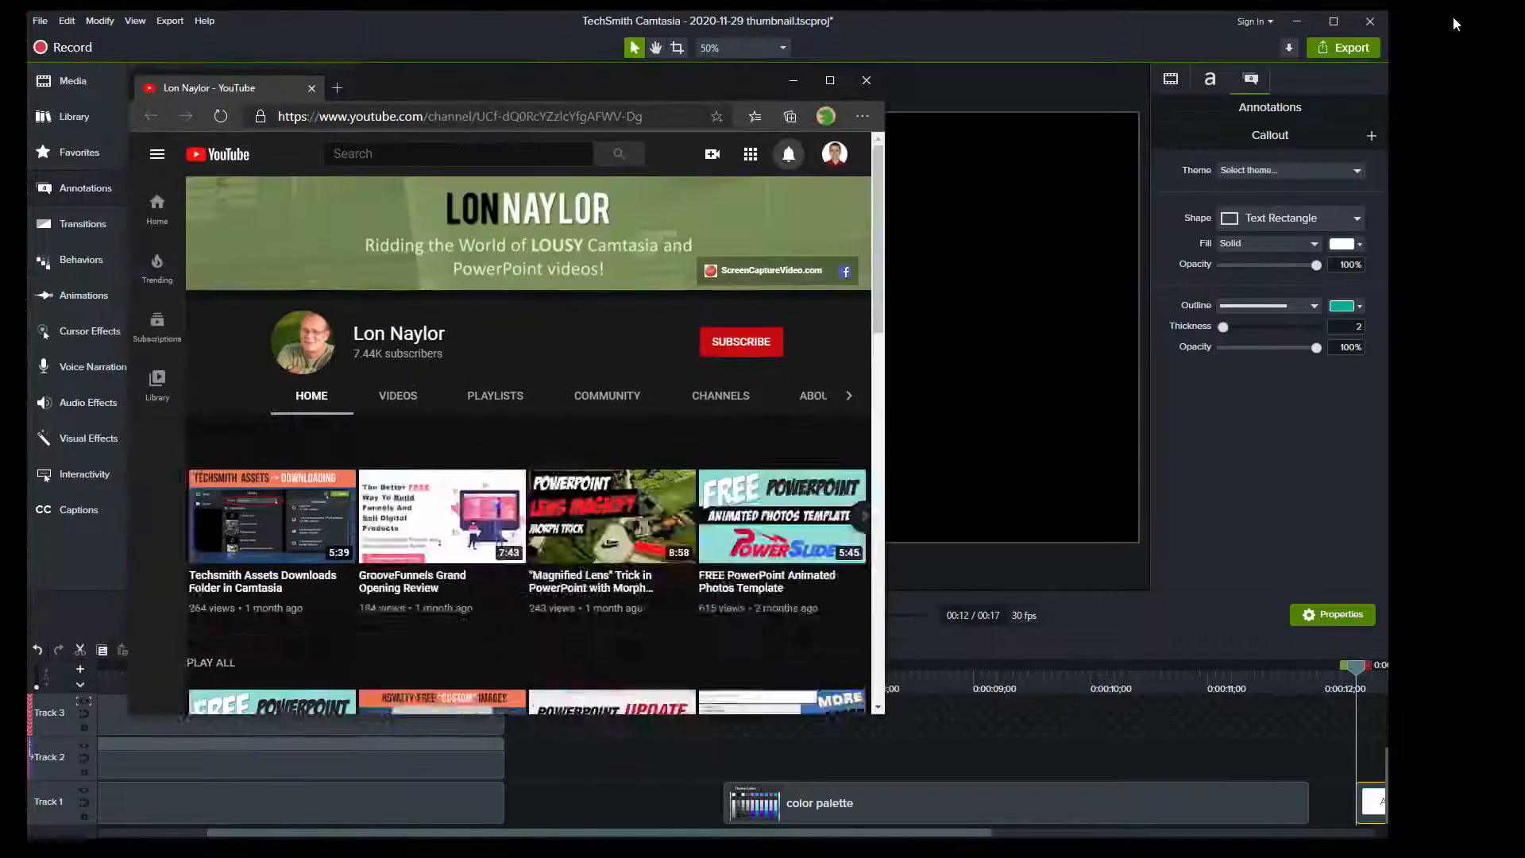
{"action": "left_click", "coordinate": [1053, 28]}
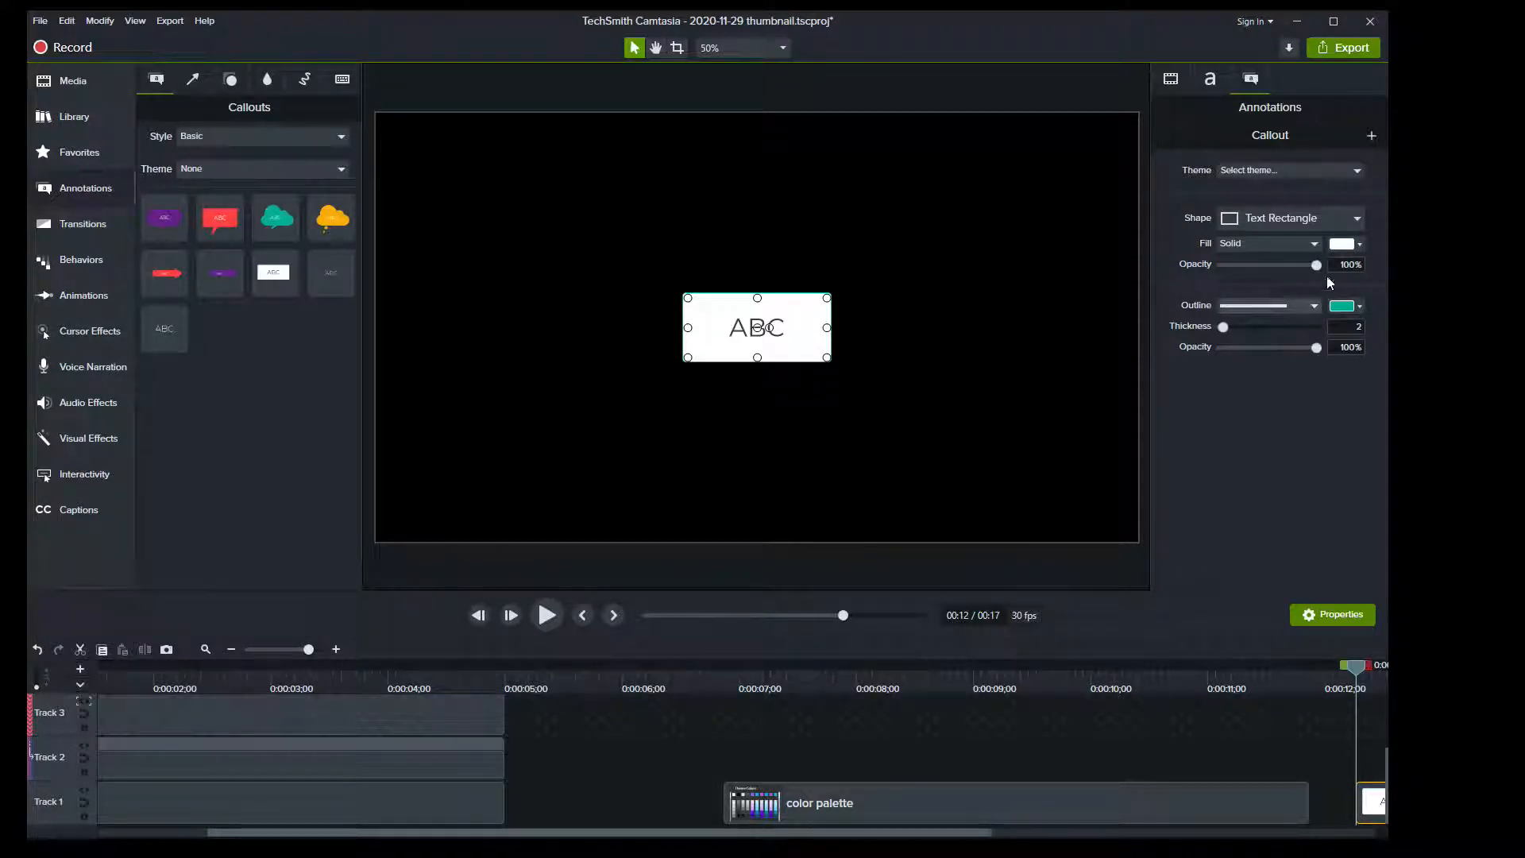
Fill the callout with the green #798B5A sampled from the YouTube channel banner using the eyedropper, and return to Camtasia.
{"action": "left_click", "coordinate": [1360, 243]}
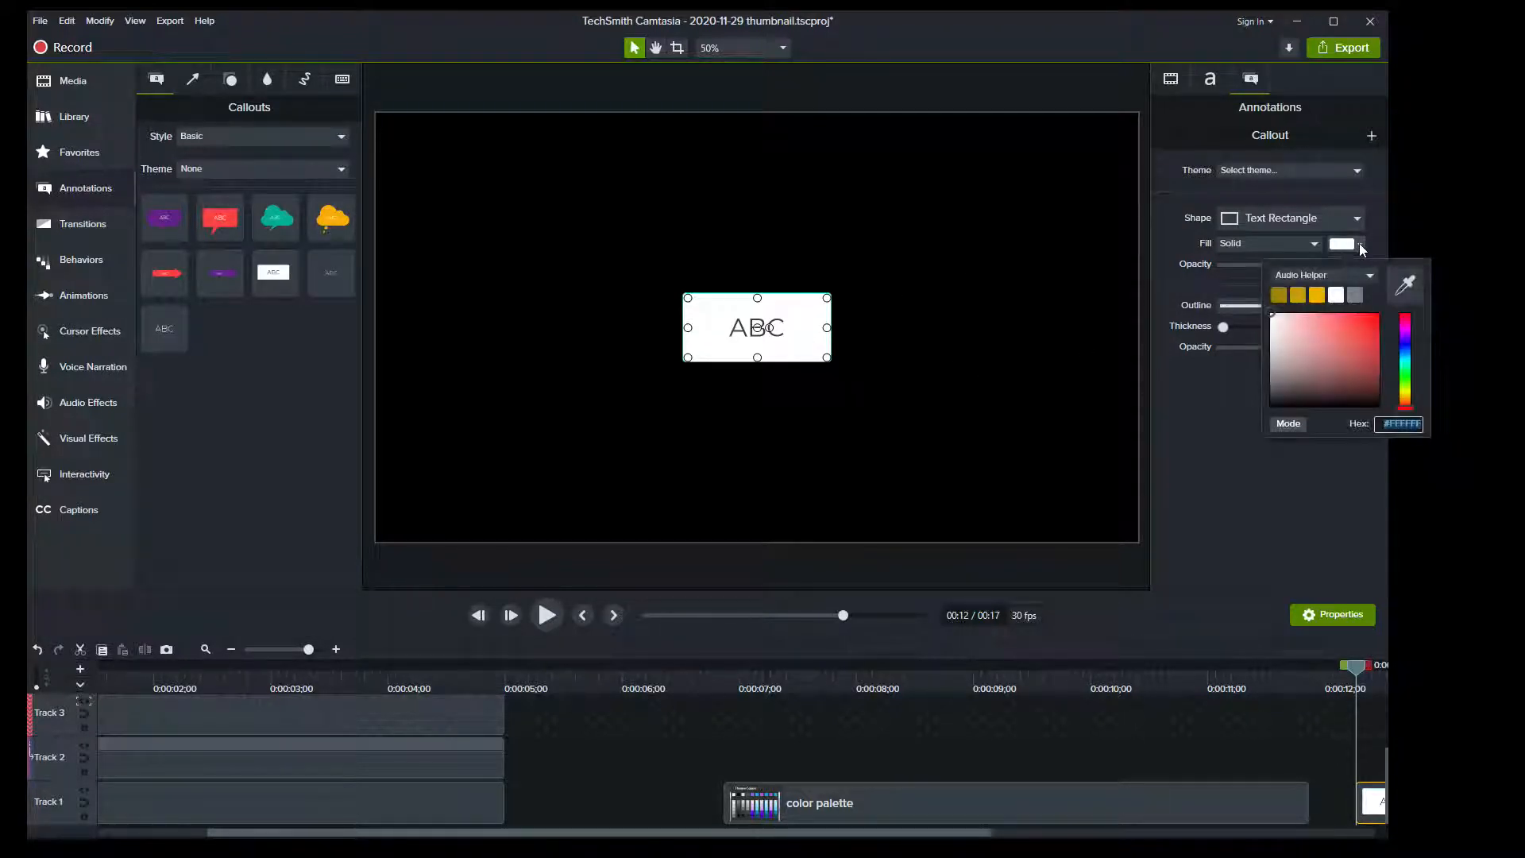
{"action": "left_click", "coordinate": [1407, 296]}
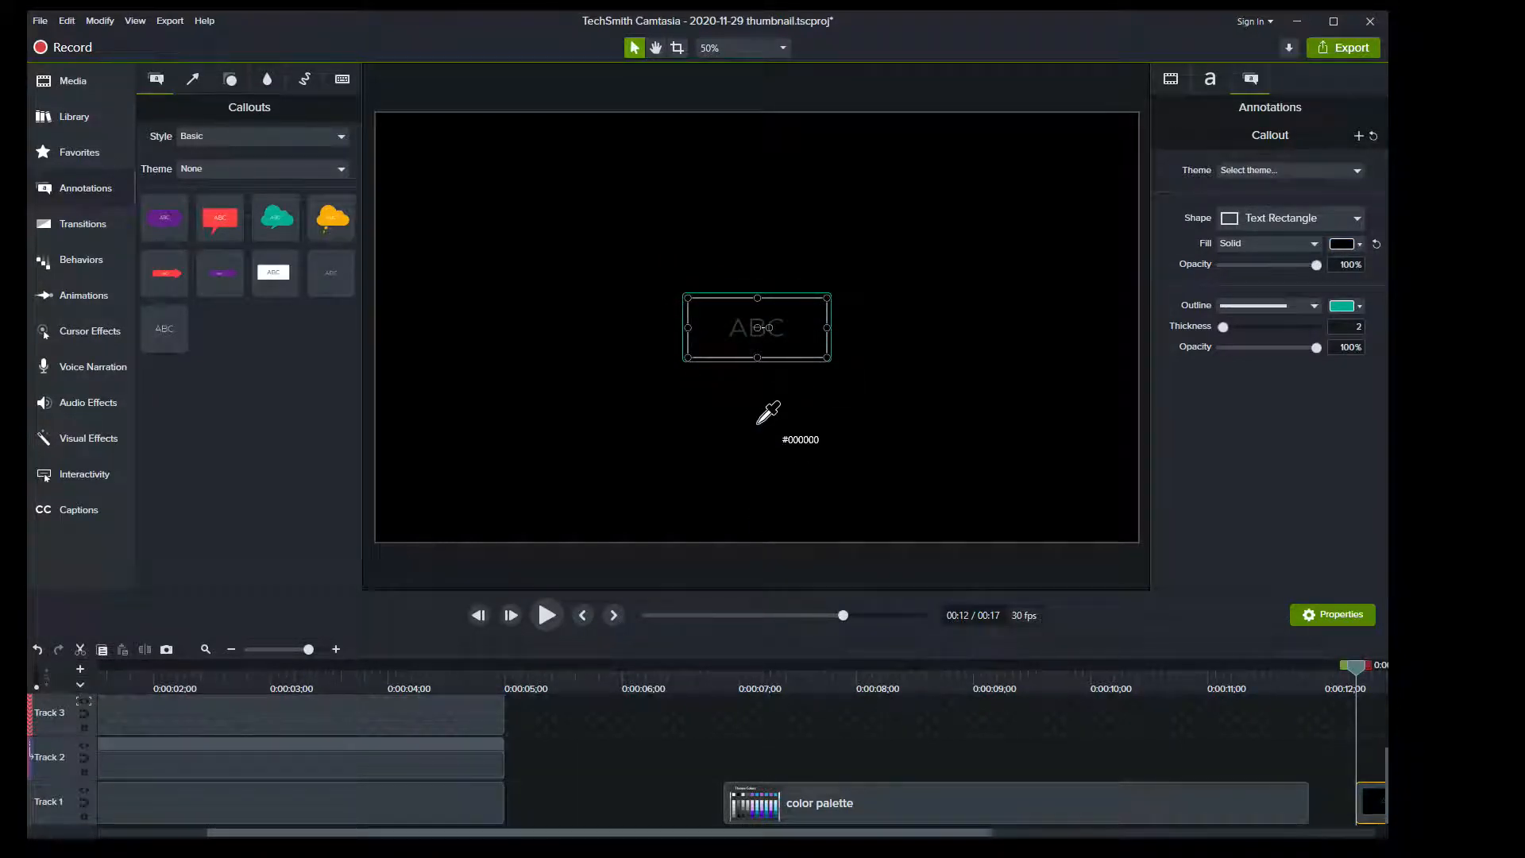
{"action": "key", "text": "alt+Tab"}
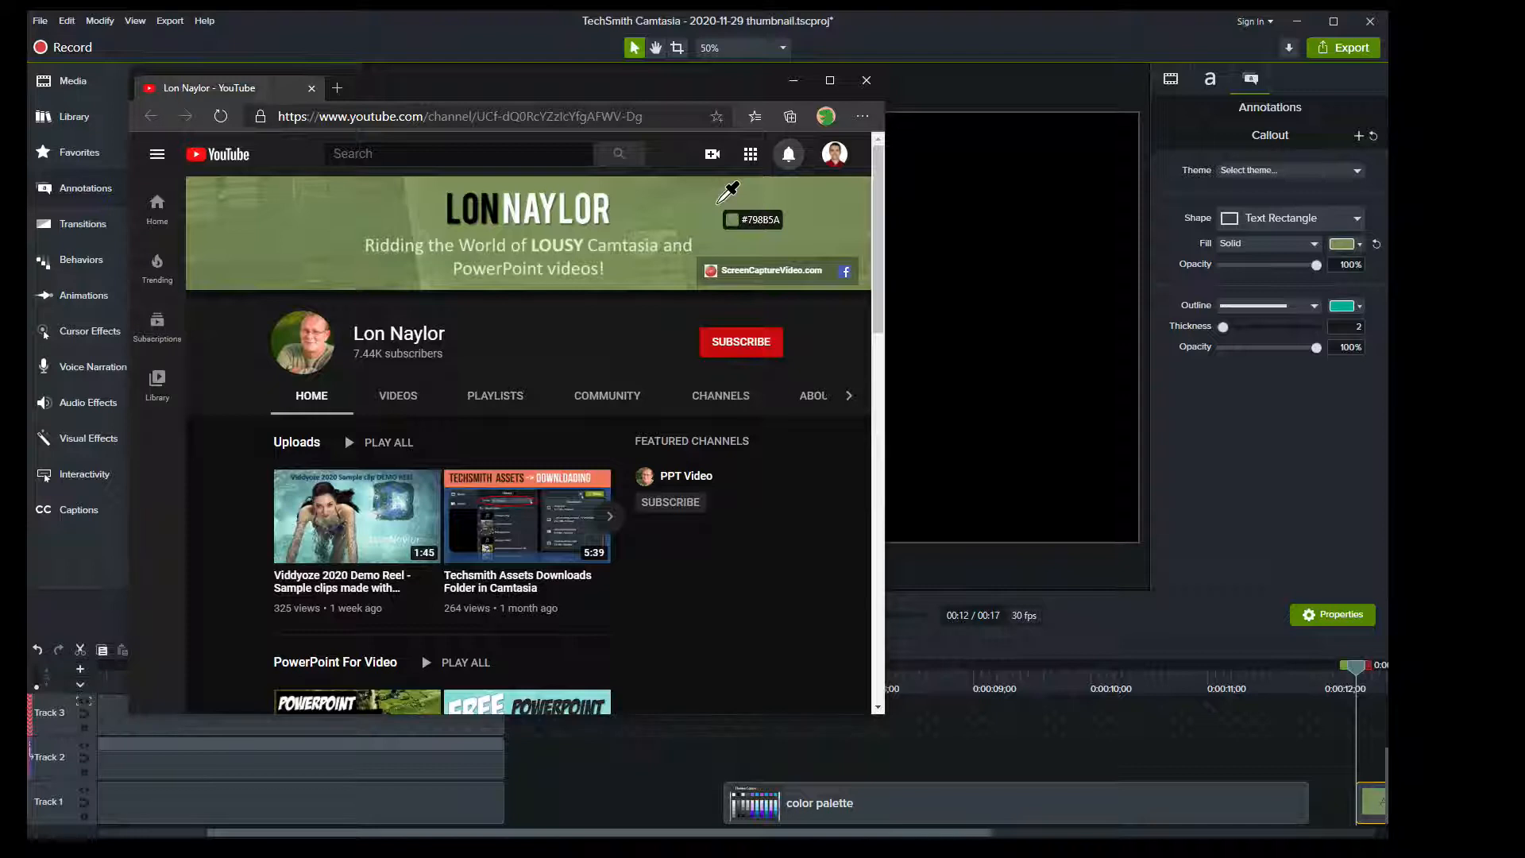
{"action": "left_click", "coordinate": [719, 202]}
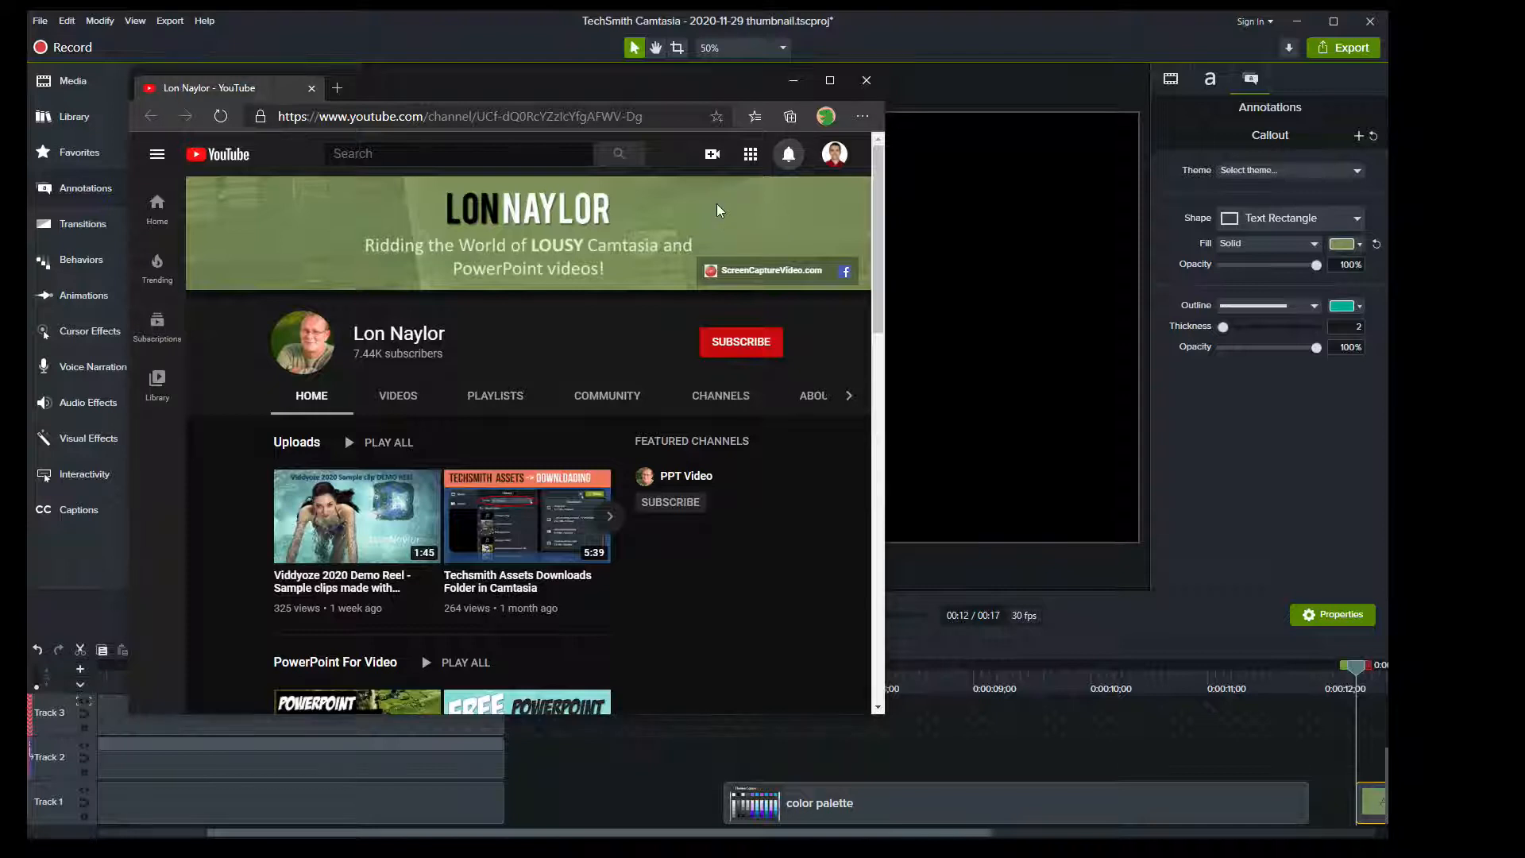
{"action": "left_click", "coordinate": [989, 40]}
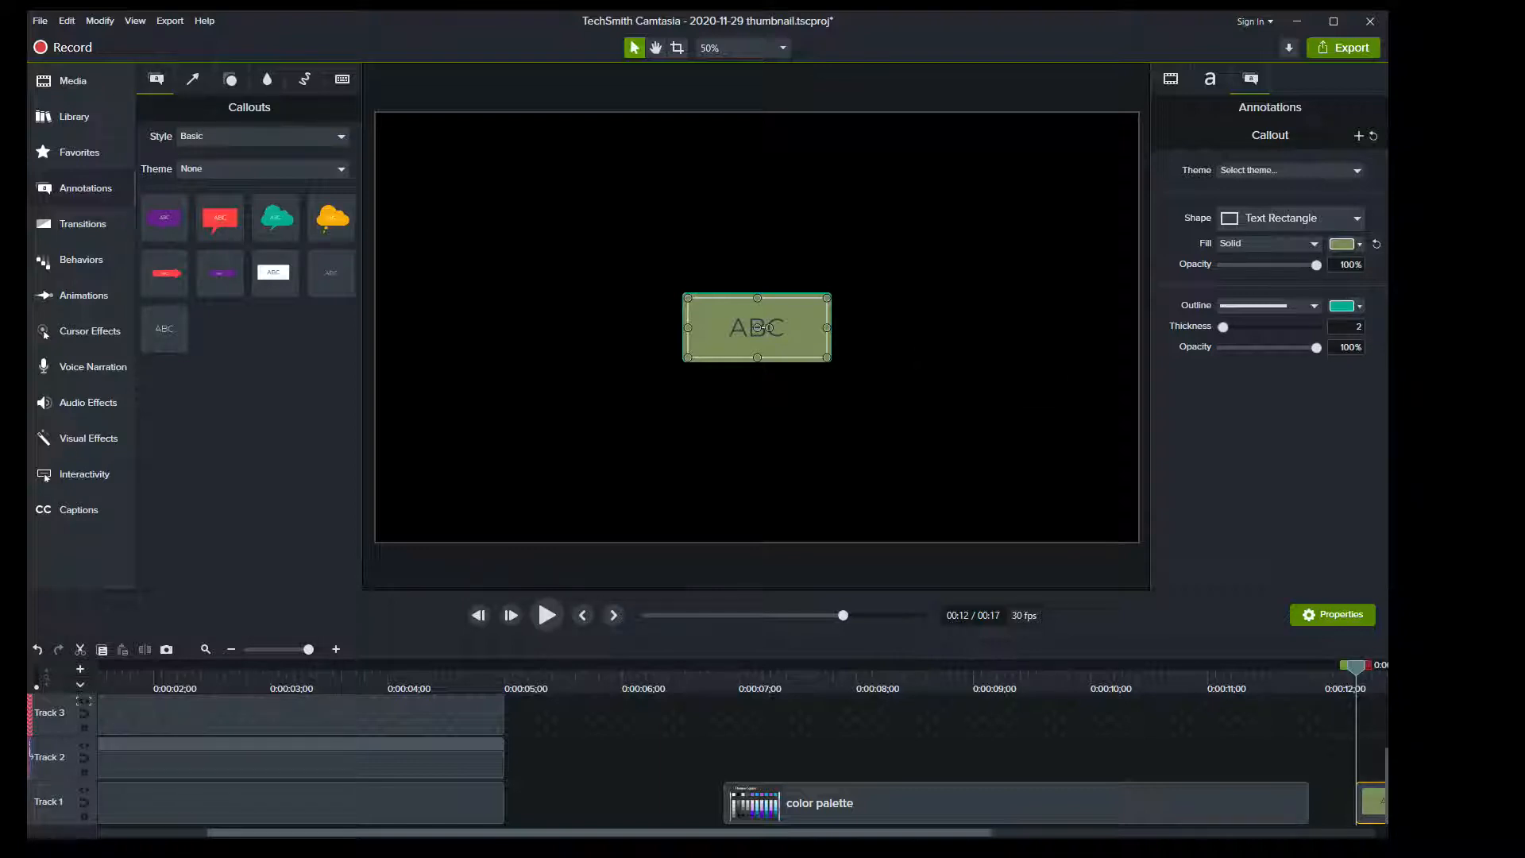
Switch back and forth between the YouTube browser window and Camtasia, ending in Camtasia.
{"action": "key", "text": "alt+Tab"}
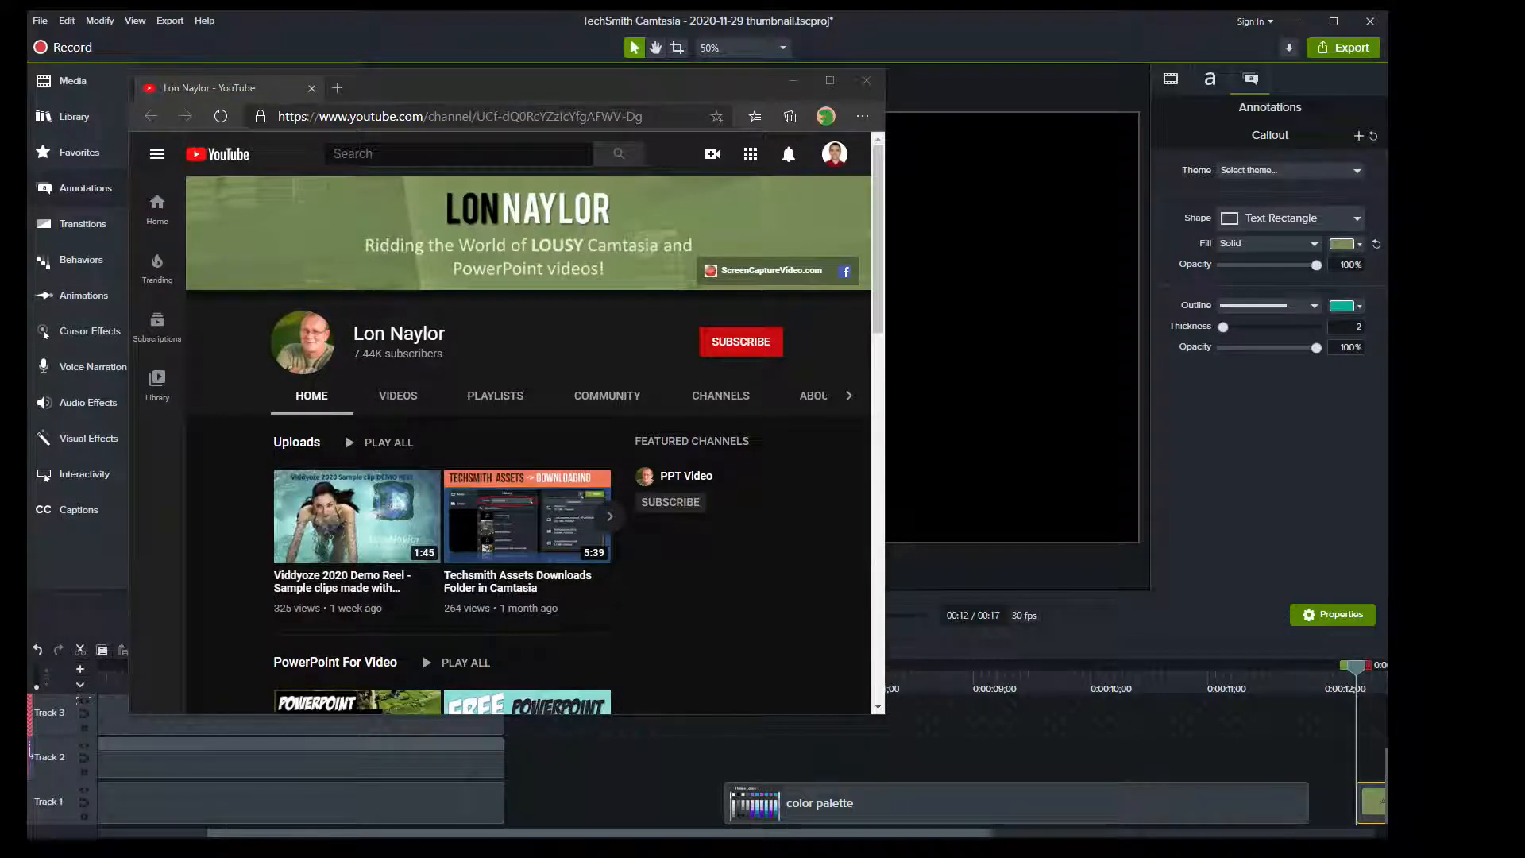
{"action": "key", "text": "alt+Tab"}
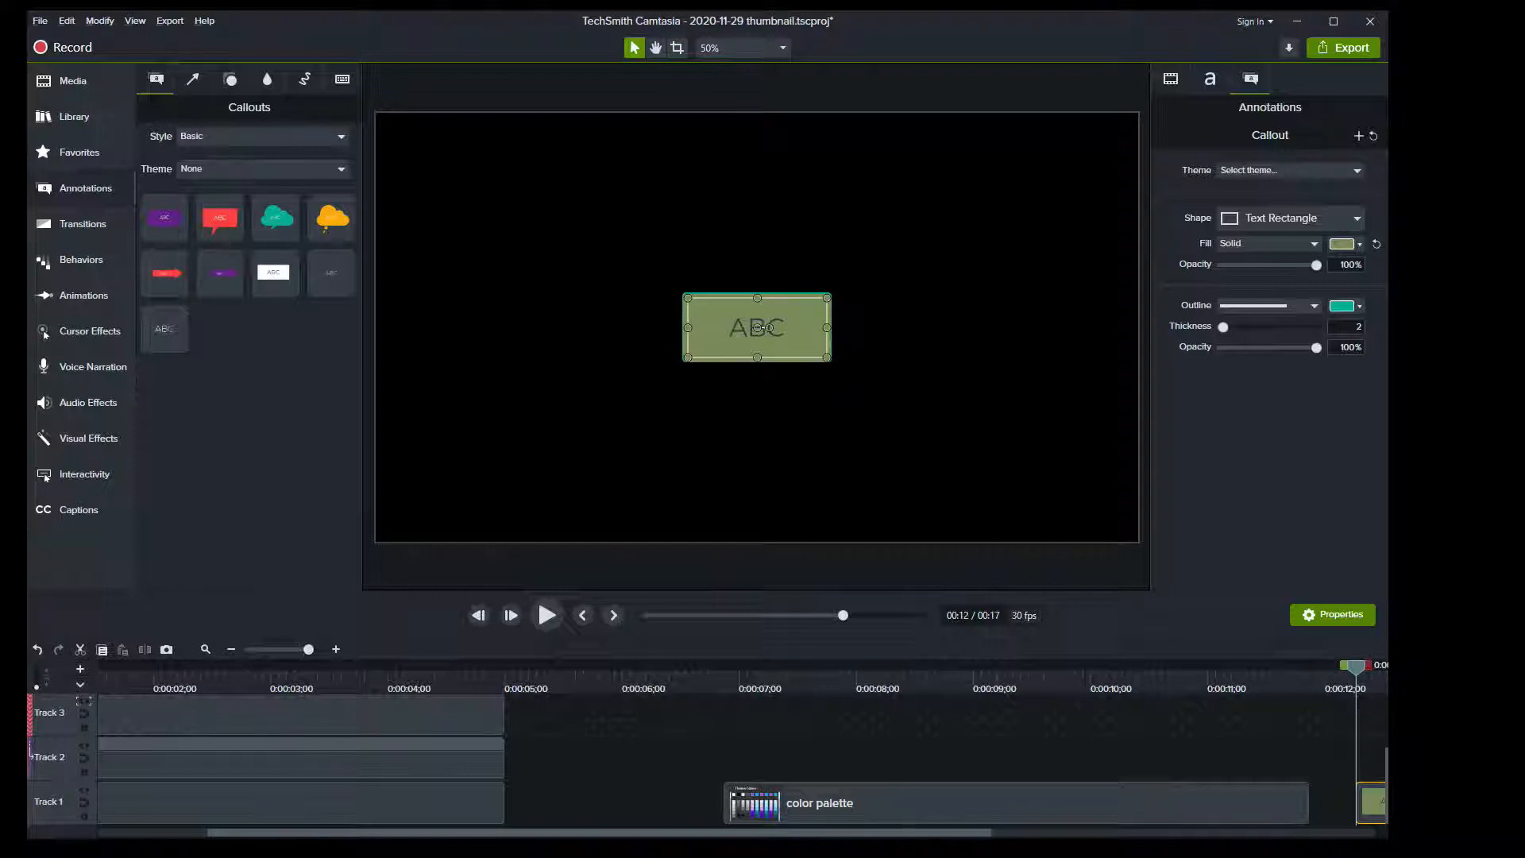
{"action": "key", "text": "alt+Tab"}
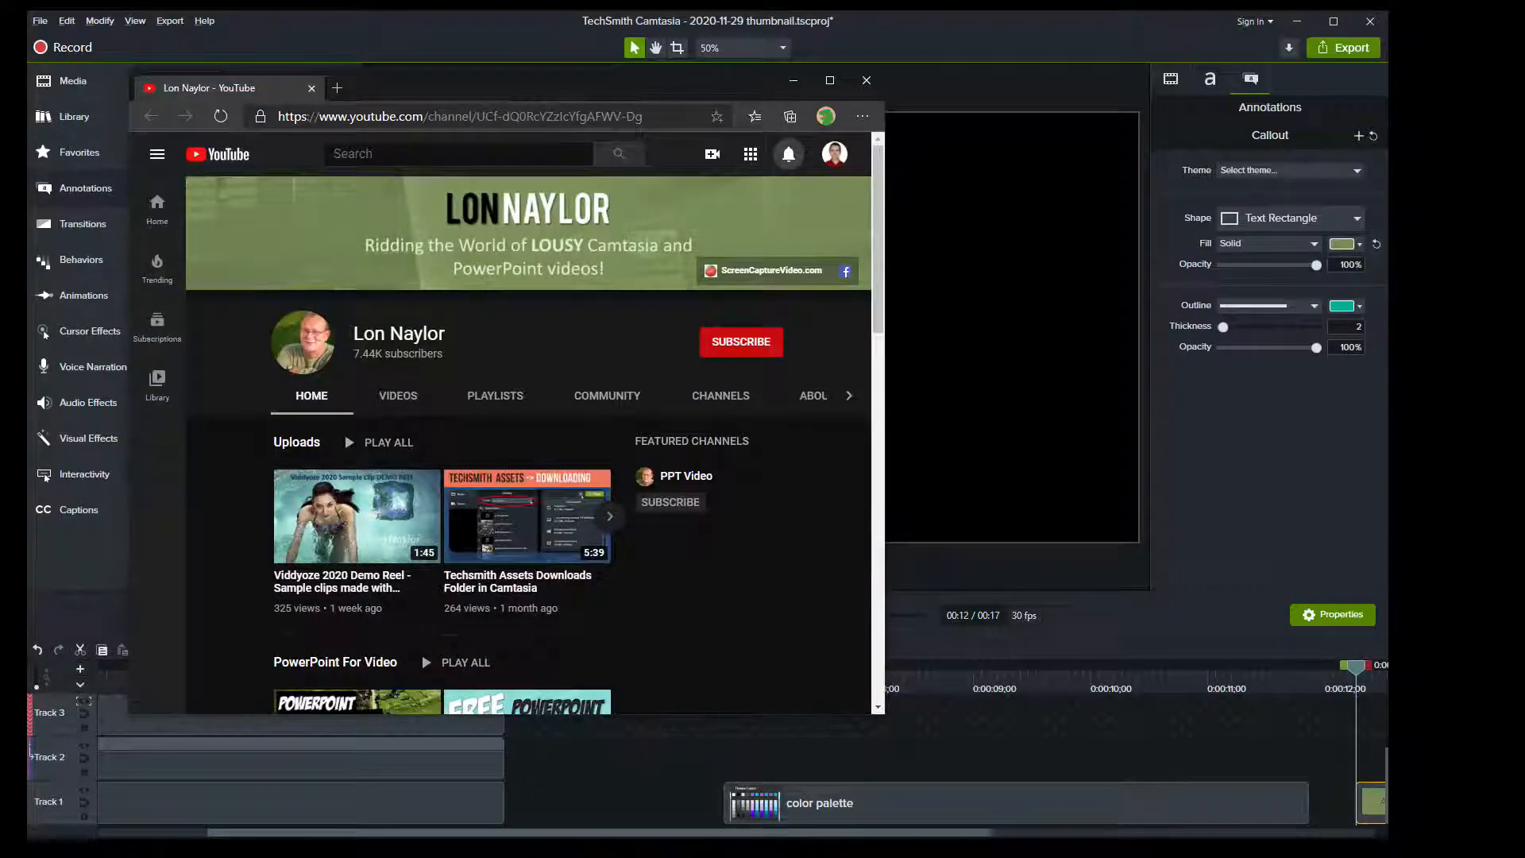
{"action": "key", "text": "alt+Tab"}
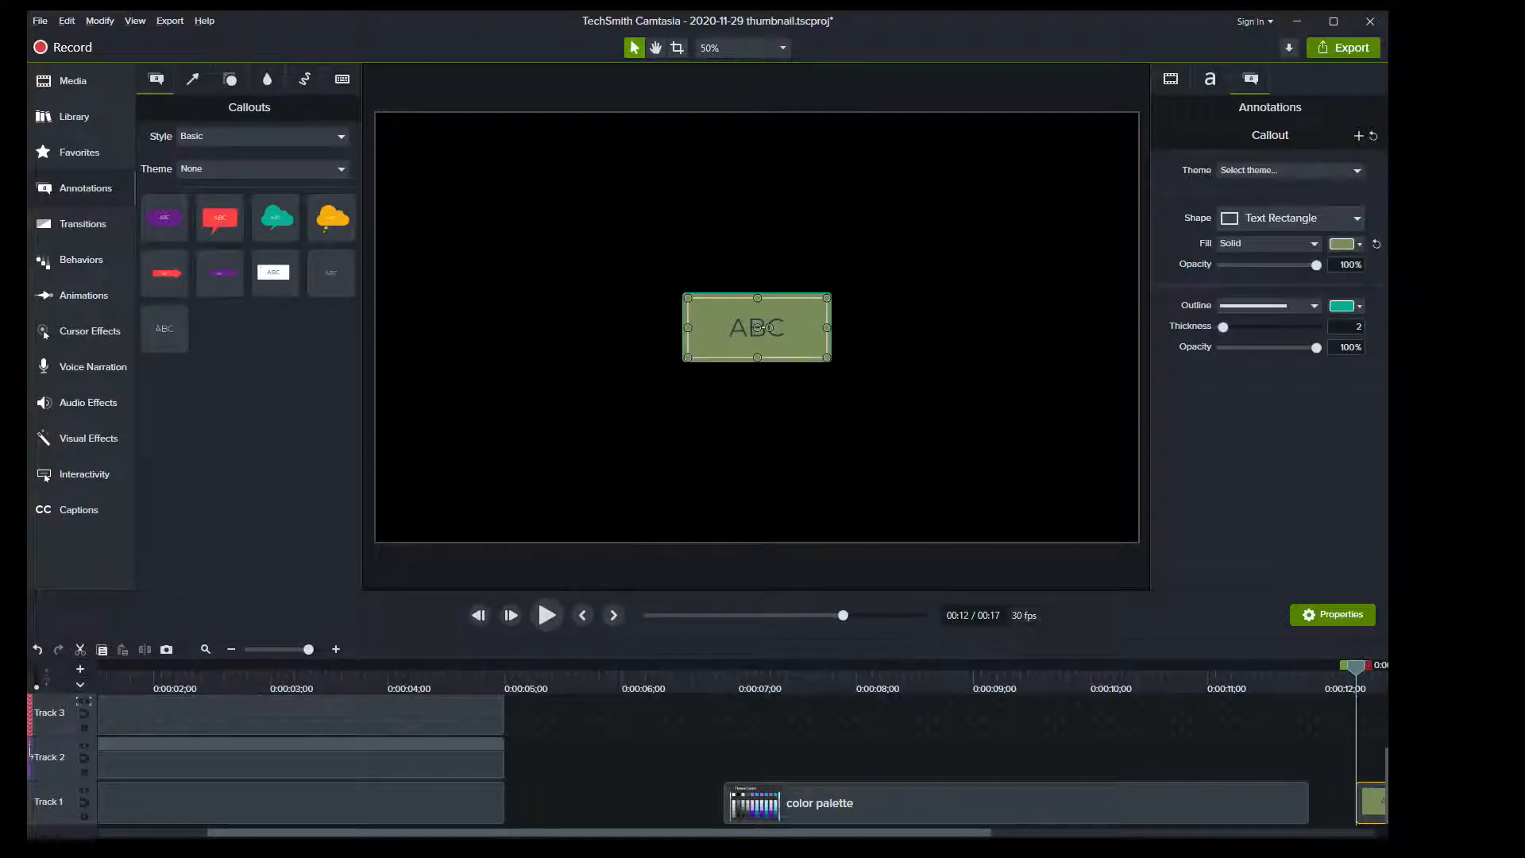
{"action": "key", "text": "alt+Tab"}
{"action": "key", "text": "alt+Tab"}
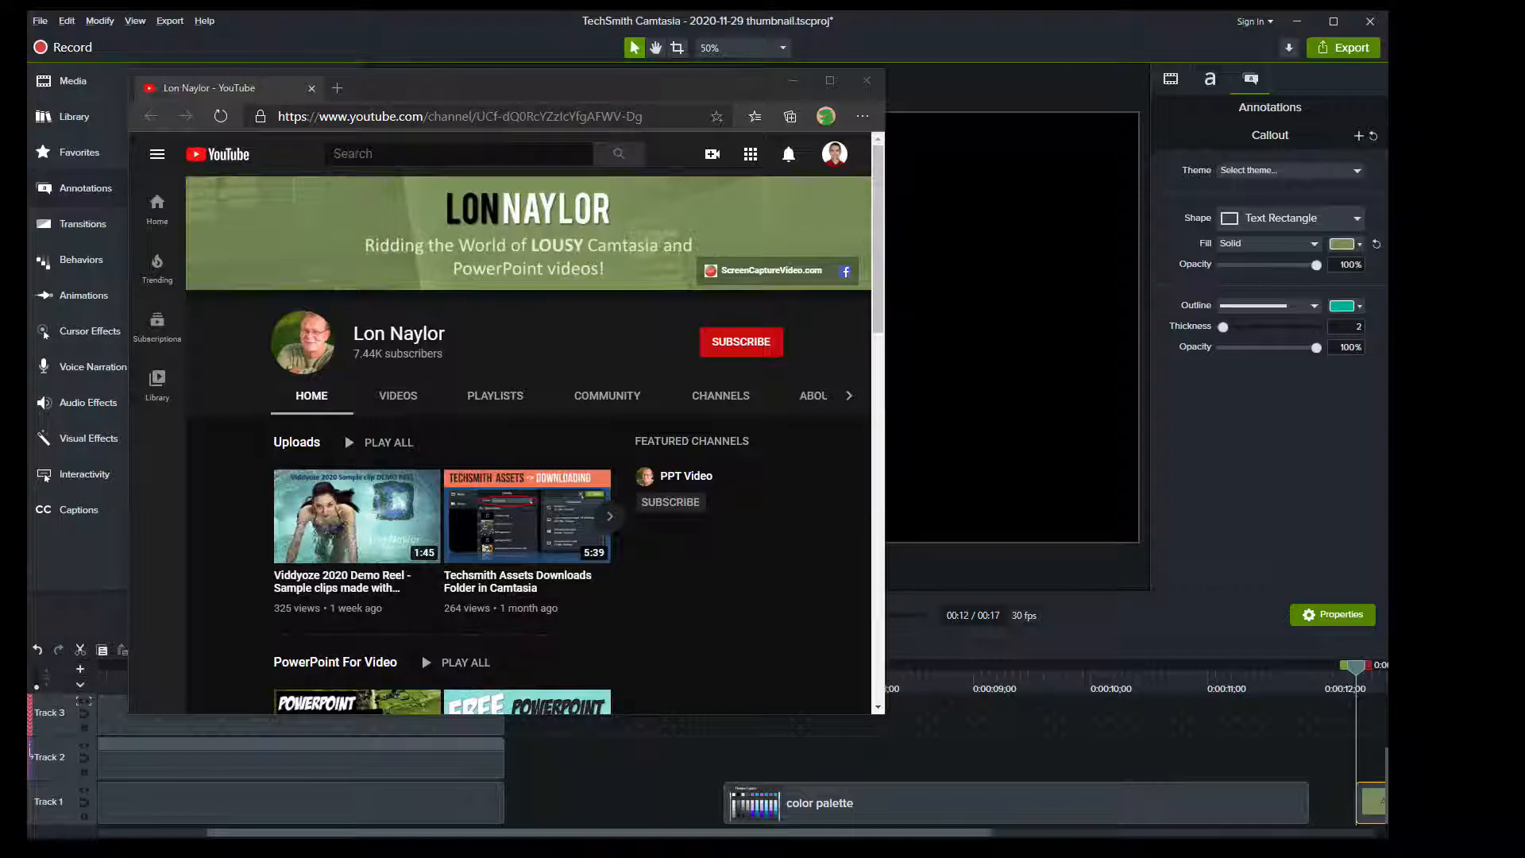
{"action": "key", "text": "alt+Tab"}
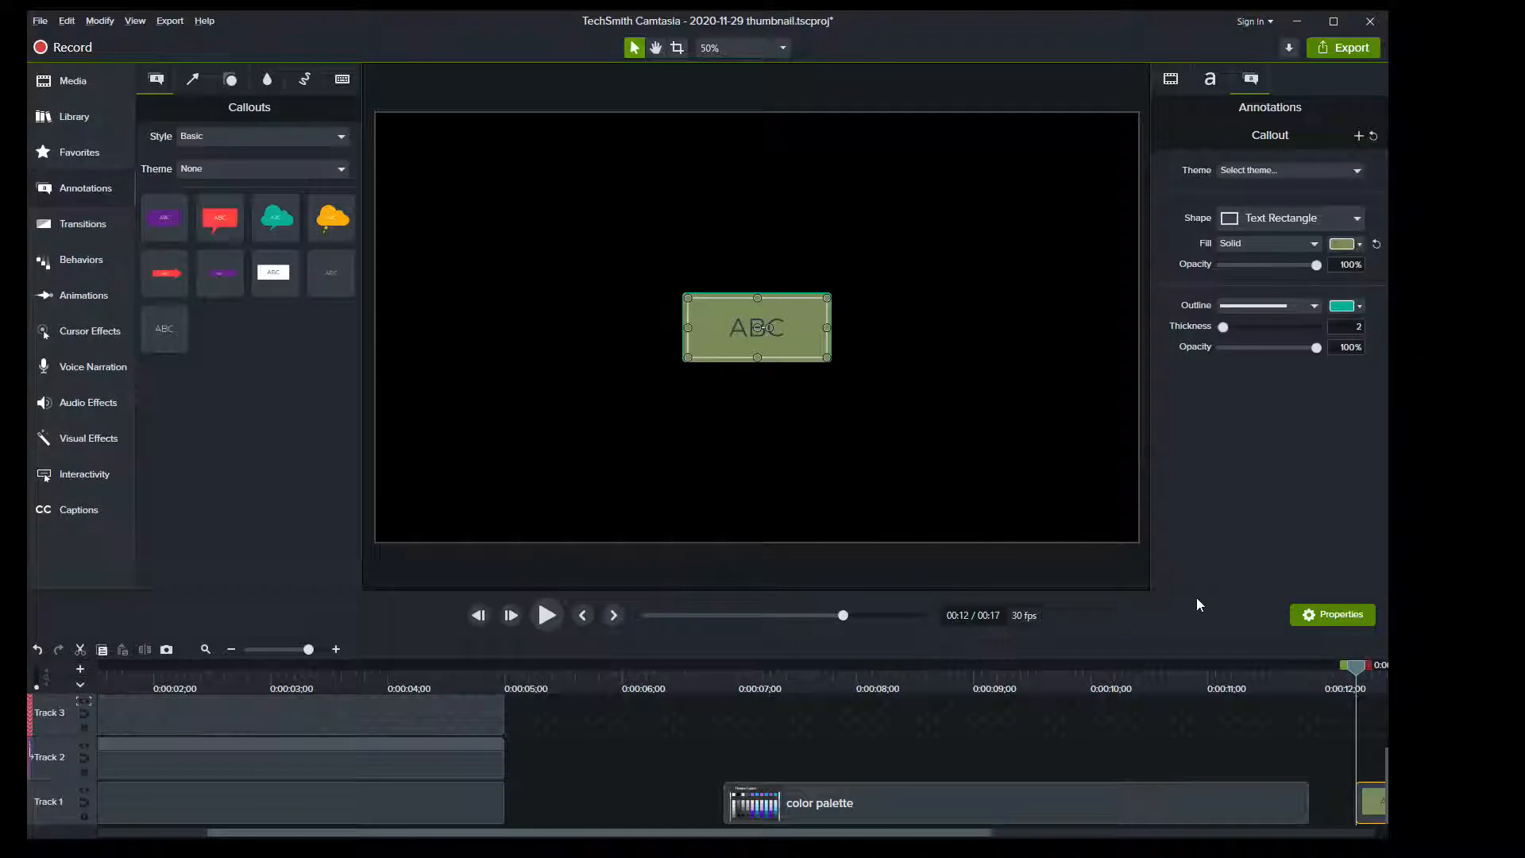
Fill the callout with the red #FC1312 sampled from the YouTube logo, and display its hex code back in Camtasia.
{"action": "left_click", "coordinate": [1359, 244]}
{"action": "left_click", "coordinate": [1401, 286]}
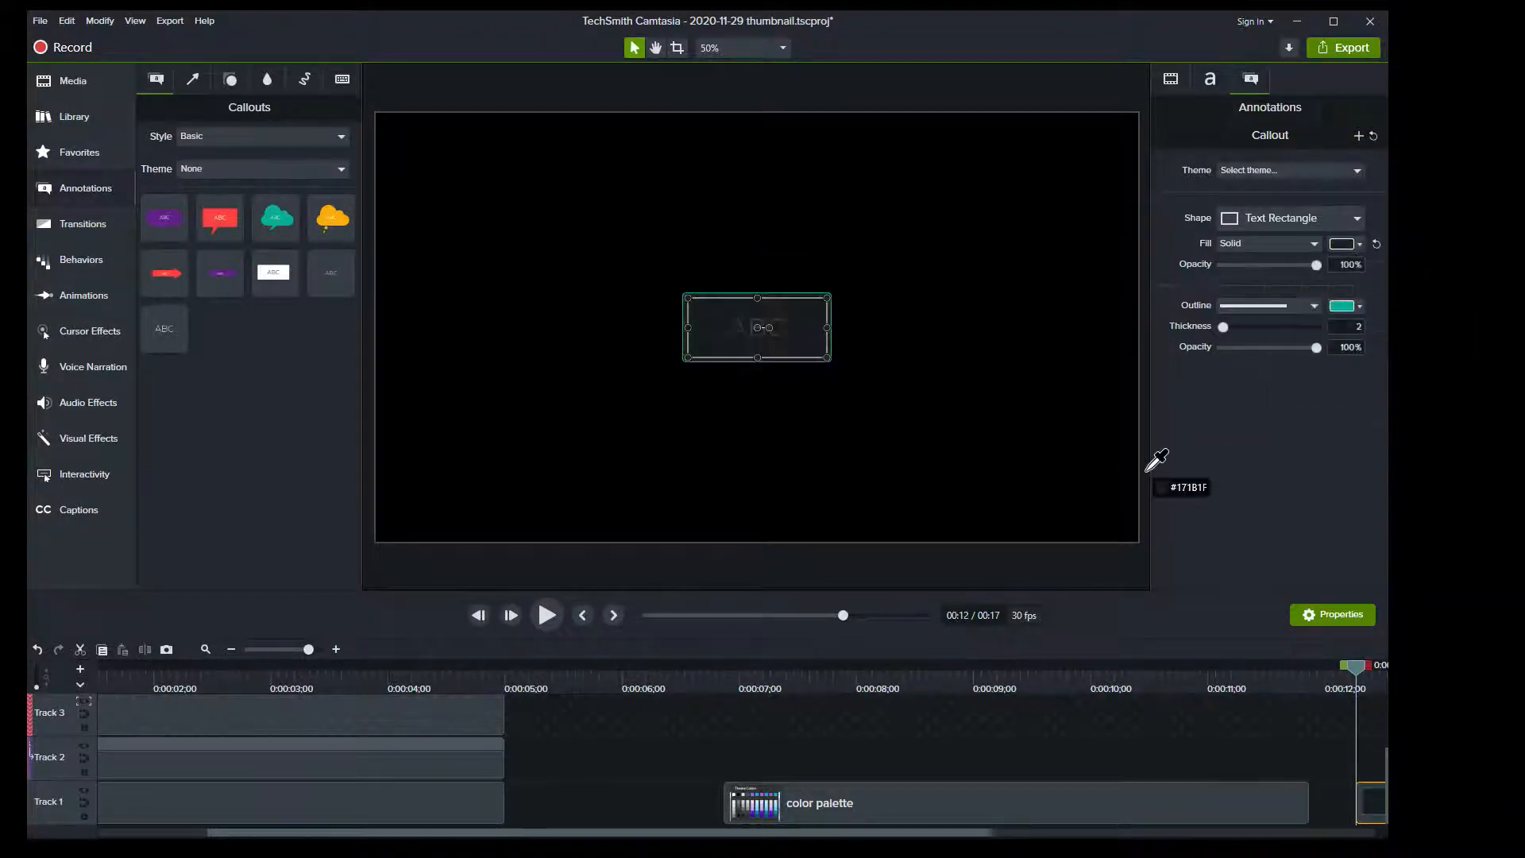
{"action": "key", "text": "alt+Tab"}
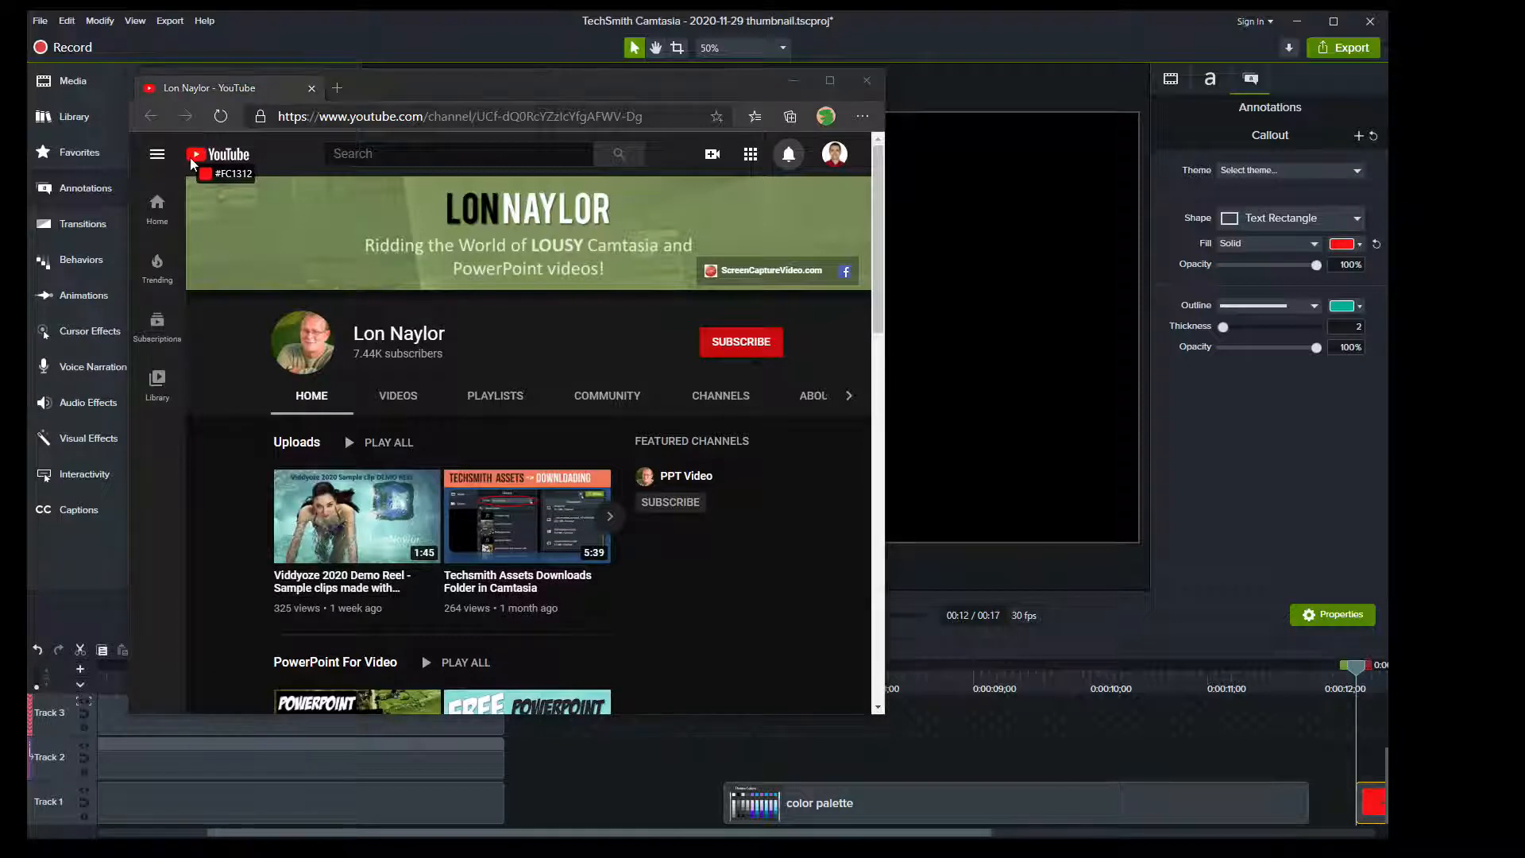
{"action": "left_click", "coordinate": [193, 157]}
{"action": "left_click", "coordinate": [1043, 29]}
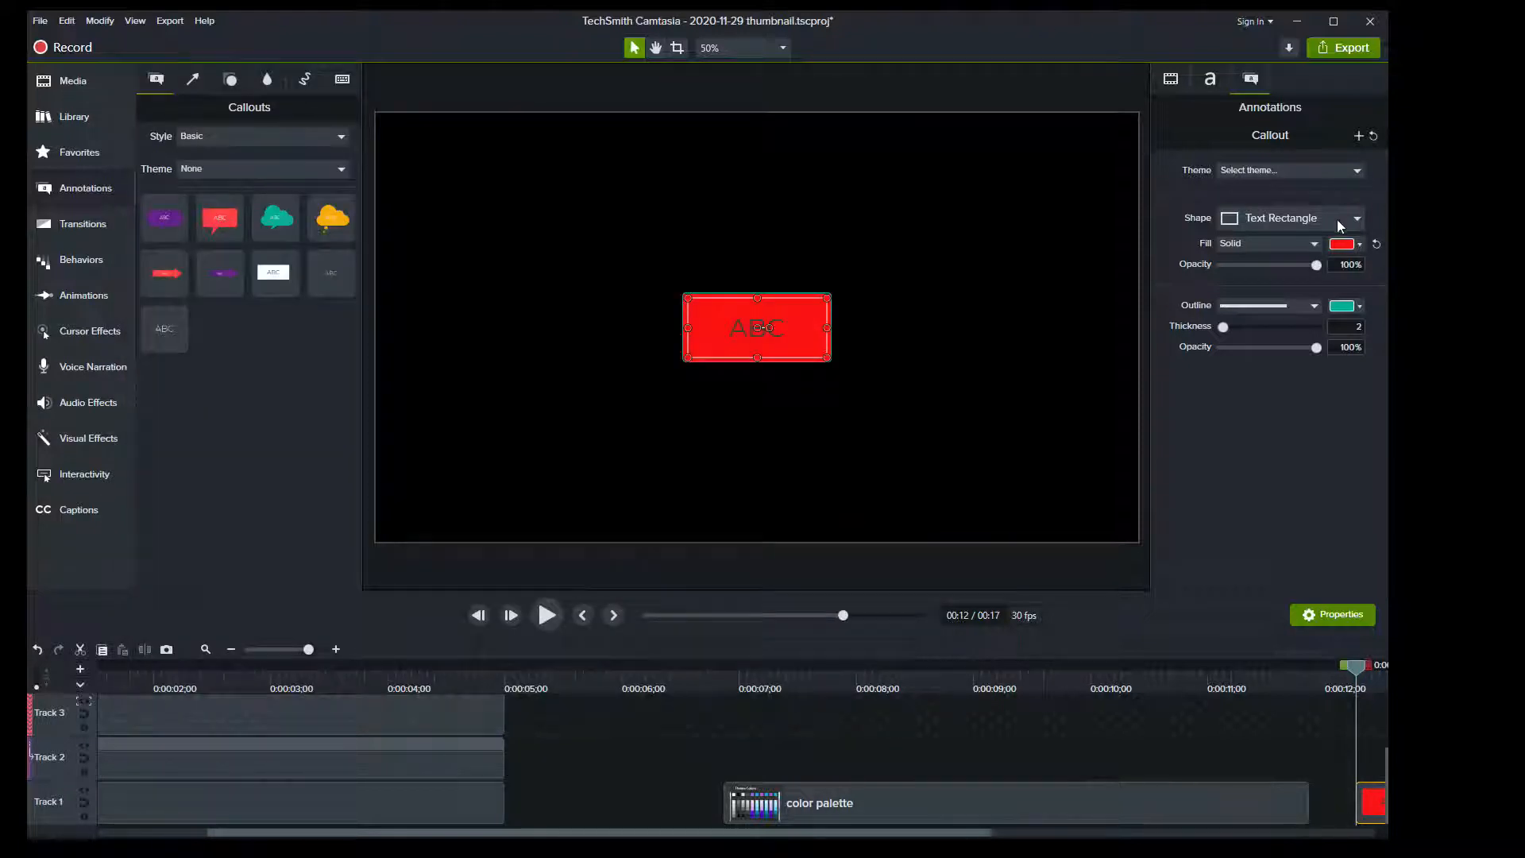
{"action": "left_click", "coordinate": [1351, 245]}
{"action": "left_click", "coordinate": [1395, 423]}
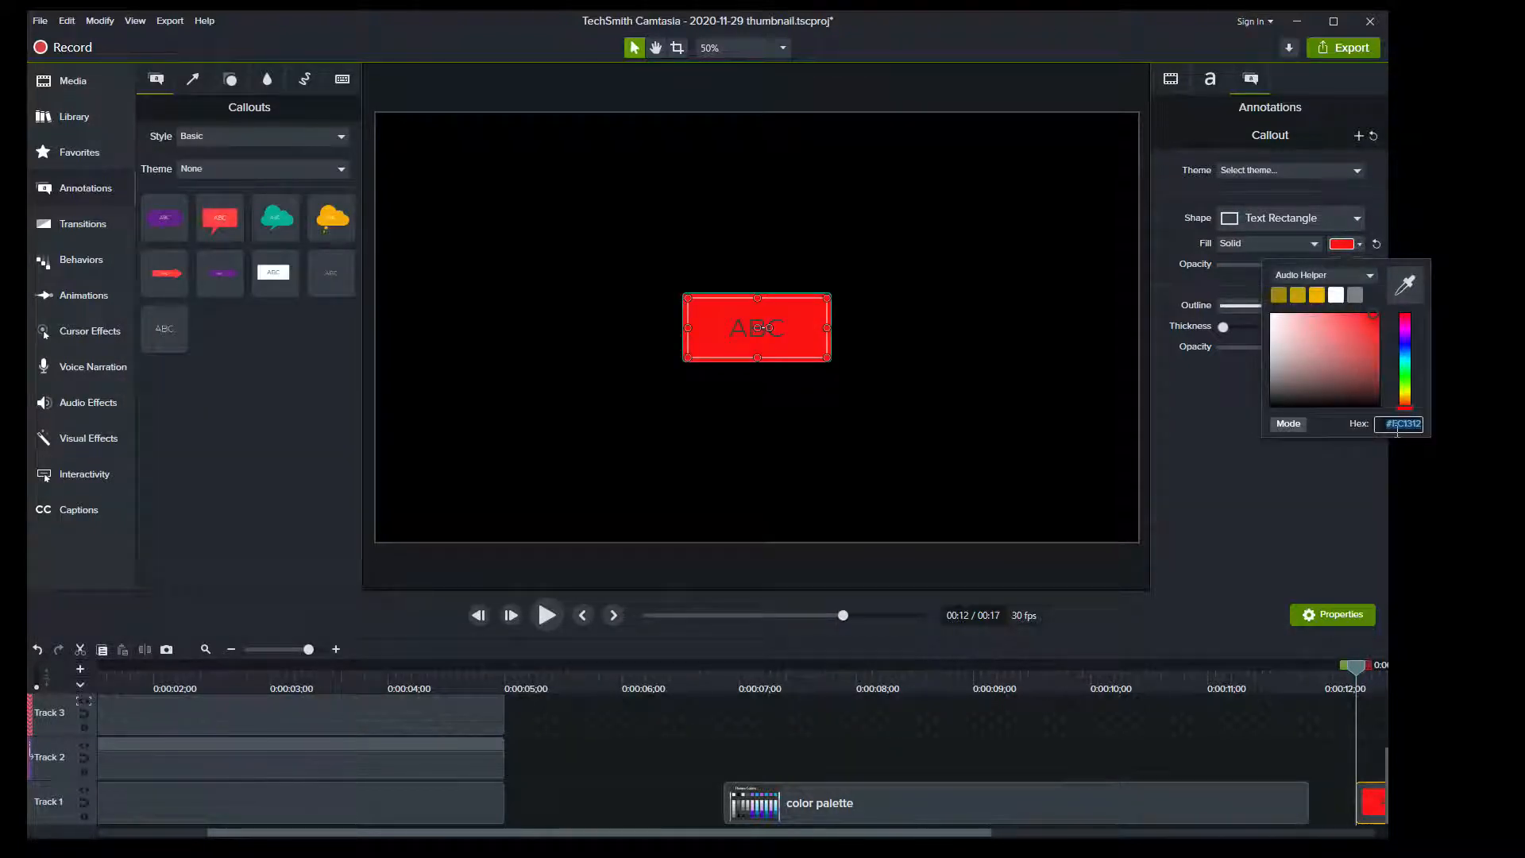
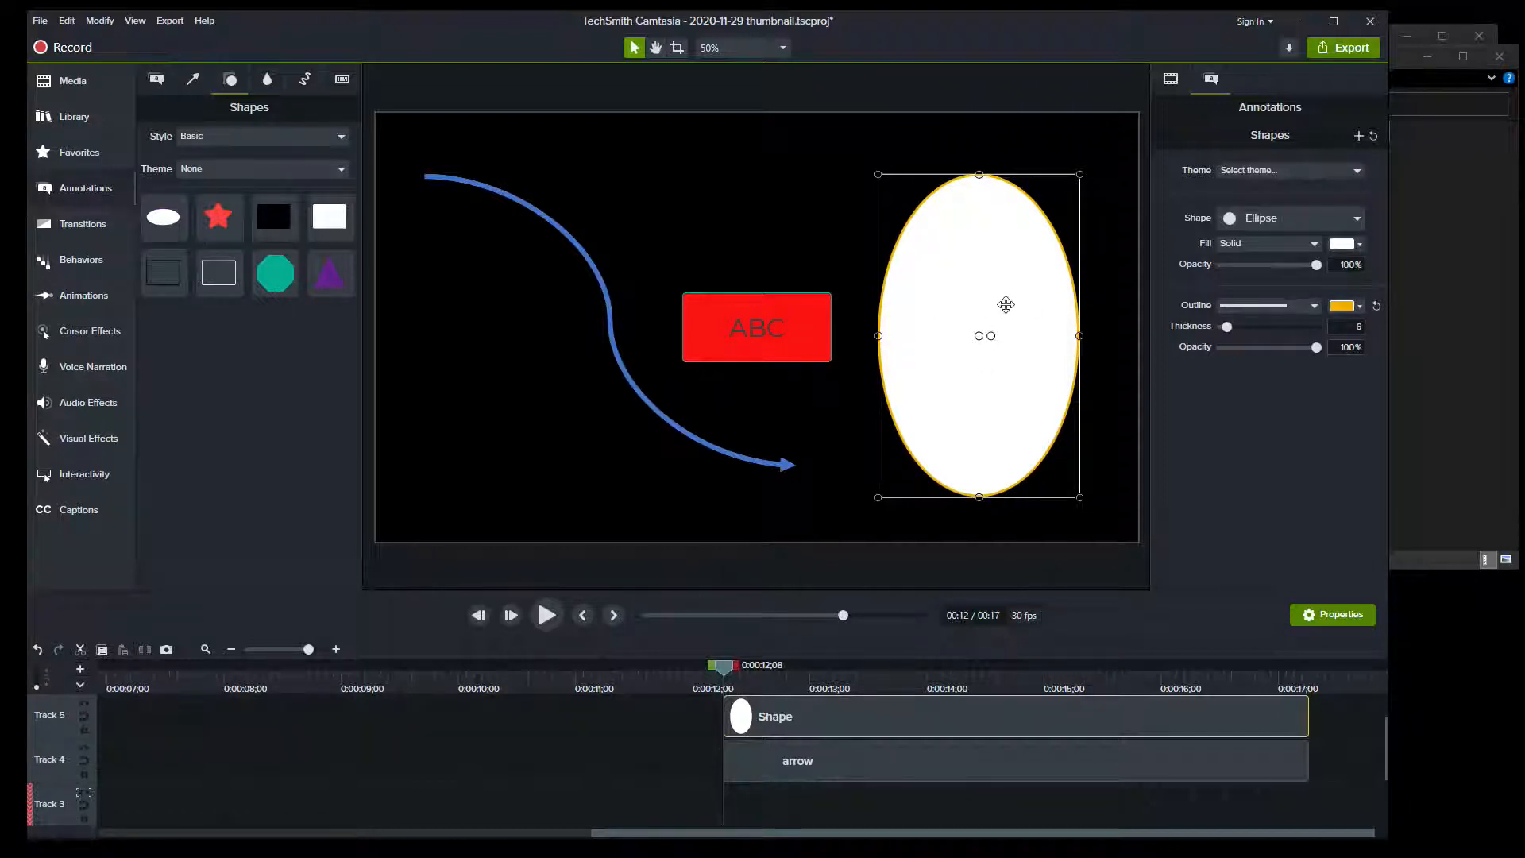
Set the white ellipse's fill opacity to 0% and move the ellipse slightly up and to the right on the canvas.
{"action": "left_click", "coordinate": [1314, 246]}
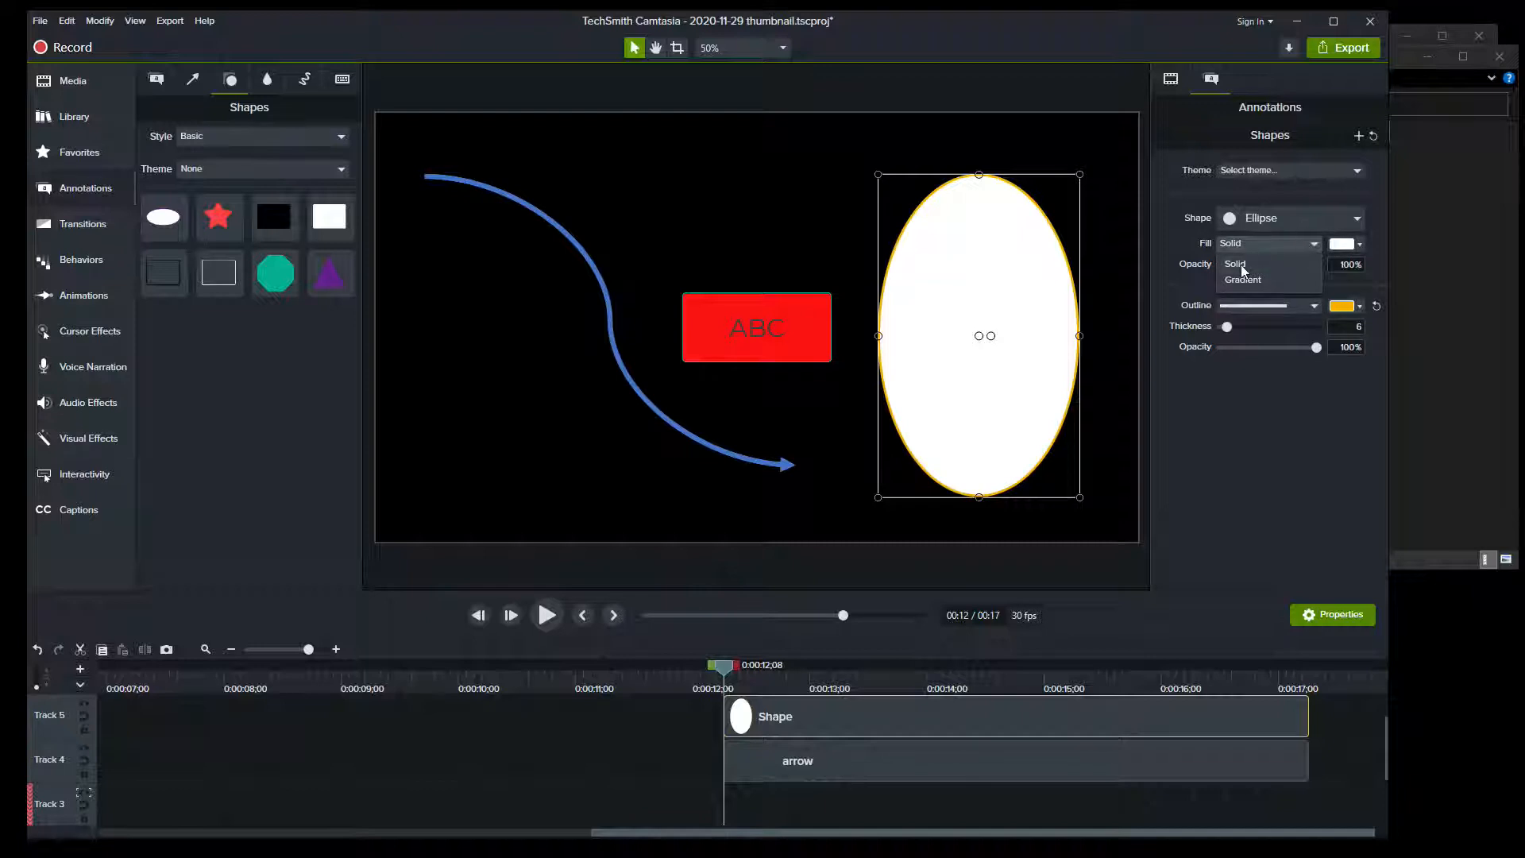
{"action": "left_click", "coordinate": [1307, 243]}
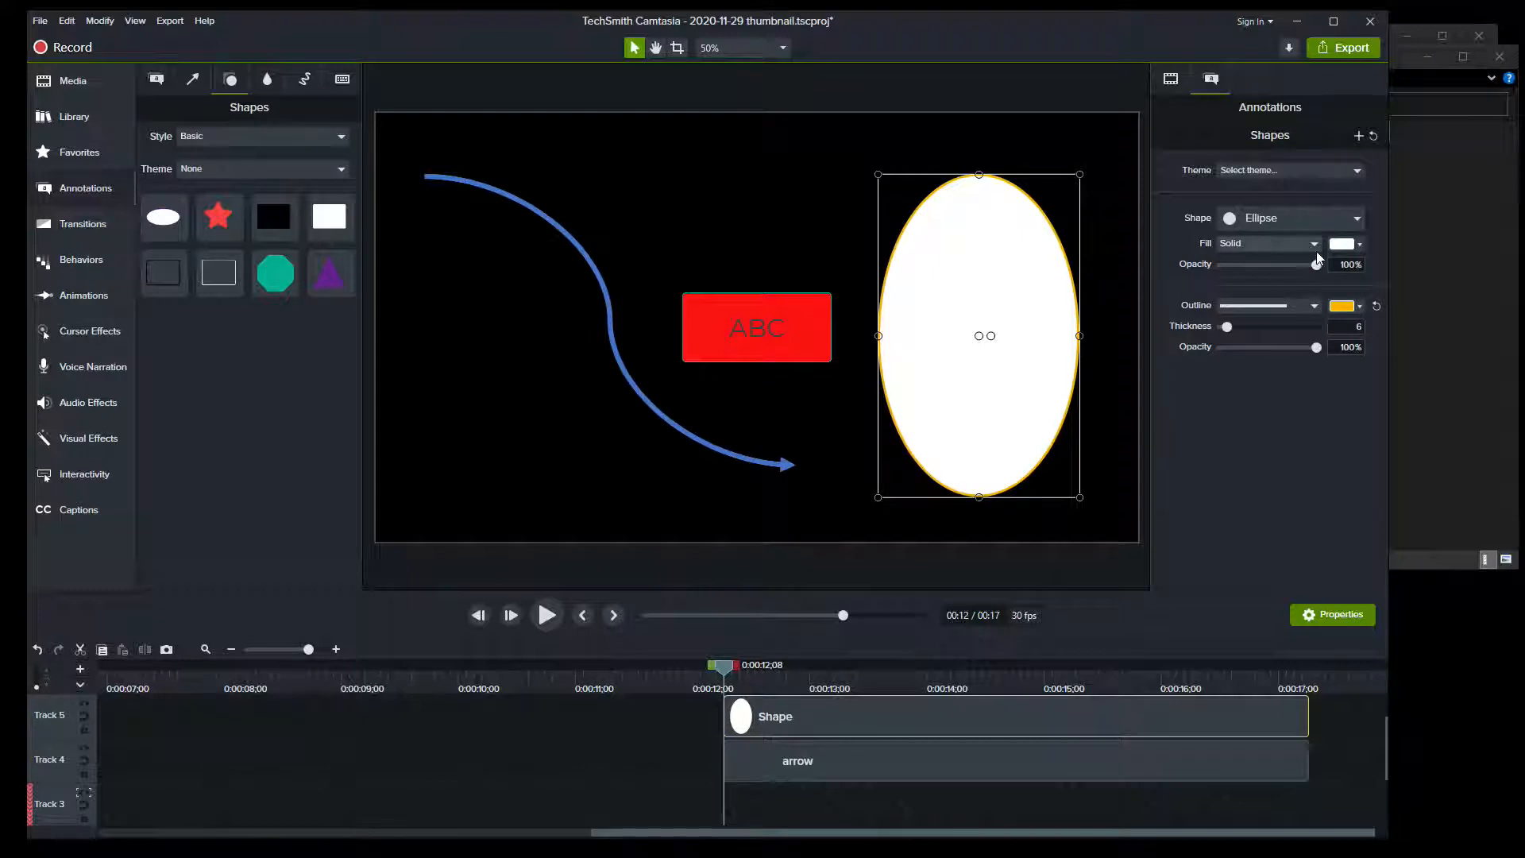
{"action": "left_click_drag", "start_coordinate": [1315, 264], "coordinate": [1160, 262]}
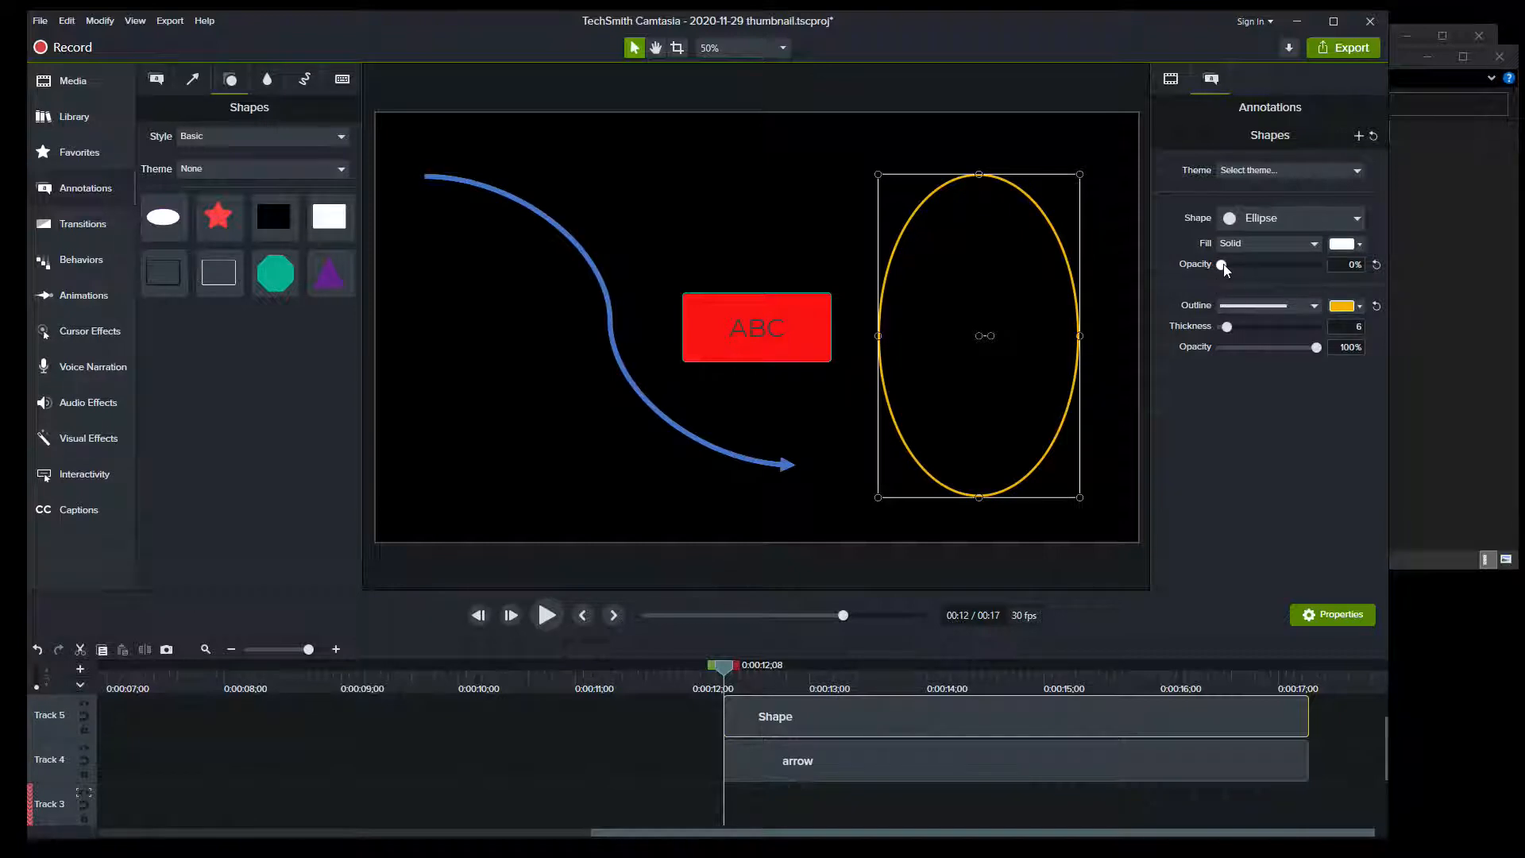
{"action": "left_click_drag", "start_coordinate": [1221, 265], "coordinate": [1180, 268]}
{"action": "mouse_move", "coordinate": [1011, 190]}
{"action": "left_mouse_down"}
{"action": "mouse_move", "coordinate": [906, 238]}
{"action": "mouse_move", "coordinate": [783, 336]}
{"action": "mouse_move", "coordinate": [989, 163]}
{"action": "mouse_move", "coordinate": [1023, 166]}
{"action": "left_mouse_up"}
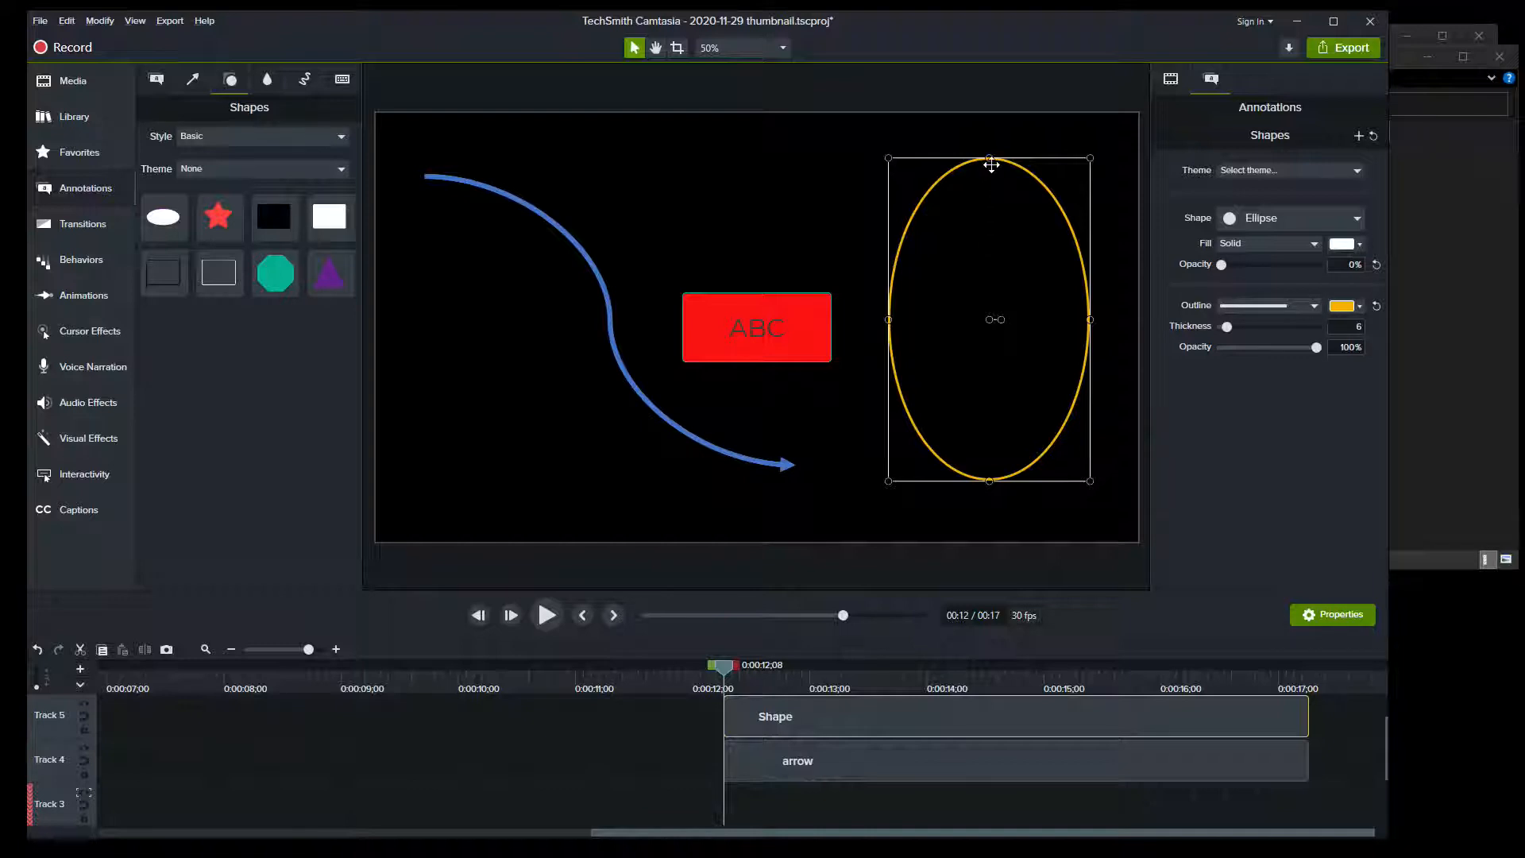
Crop the top and right sides of the outlined ellipse to leave an open curved line.
{"action": "key", "text": "alt"}
{"action": "left_click_drag", "start_coordinate": [989, 158], "coordinate": [989, 255]}
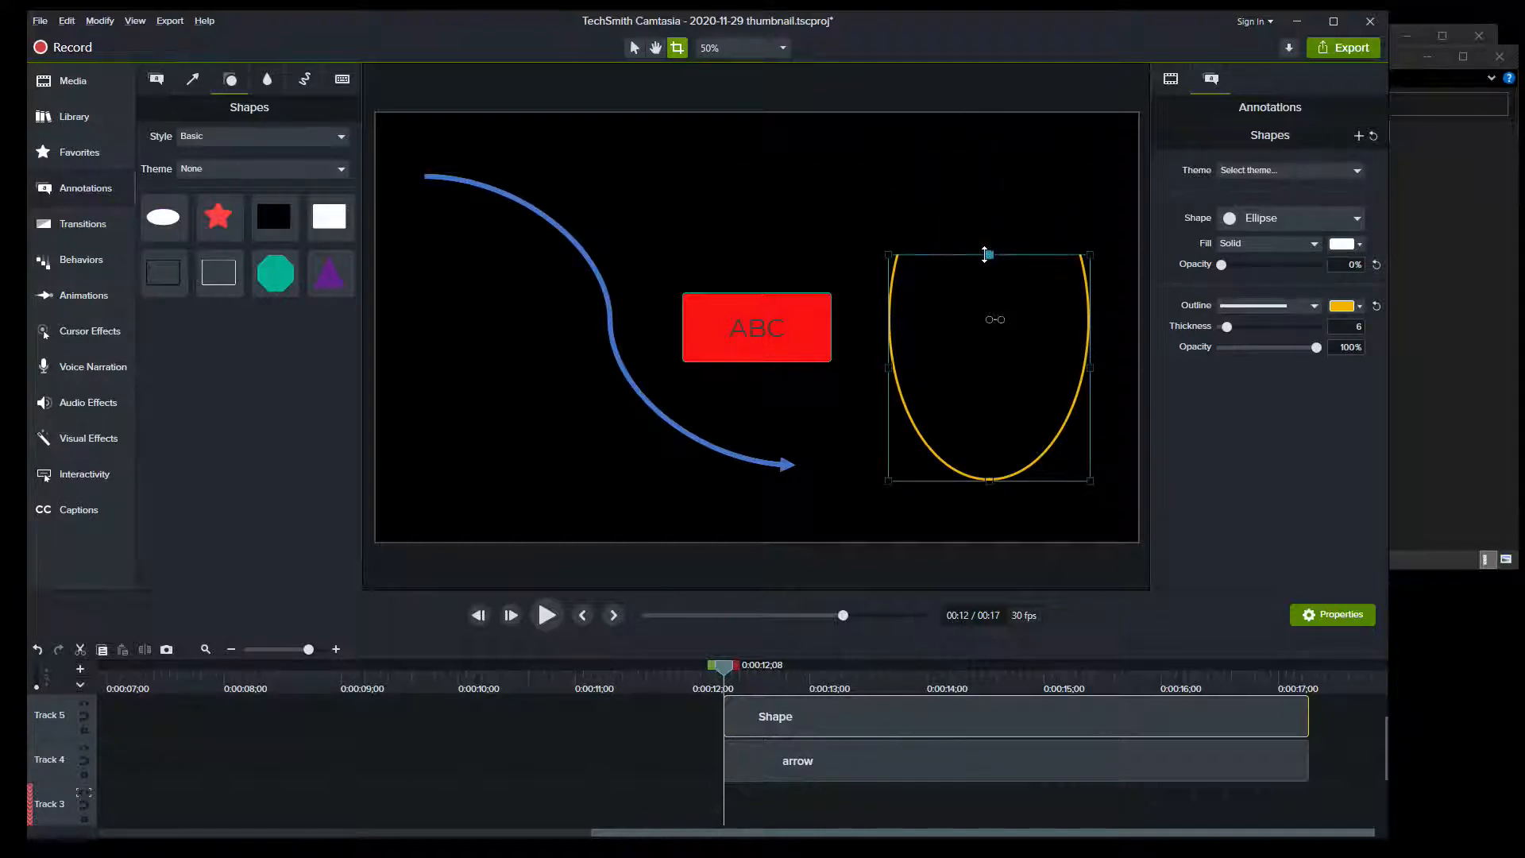
{"action": "left_click_drag", "start_coordinate": [1089, 368], "coordinate": [1049, 367]}
{"action": "left_click", "coordinate": [1065, 475]}
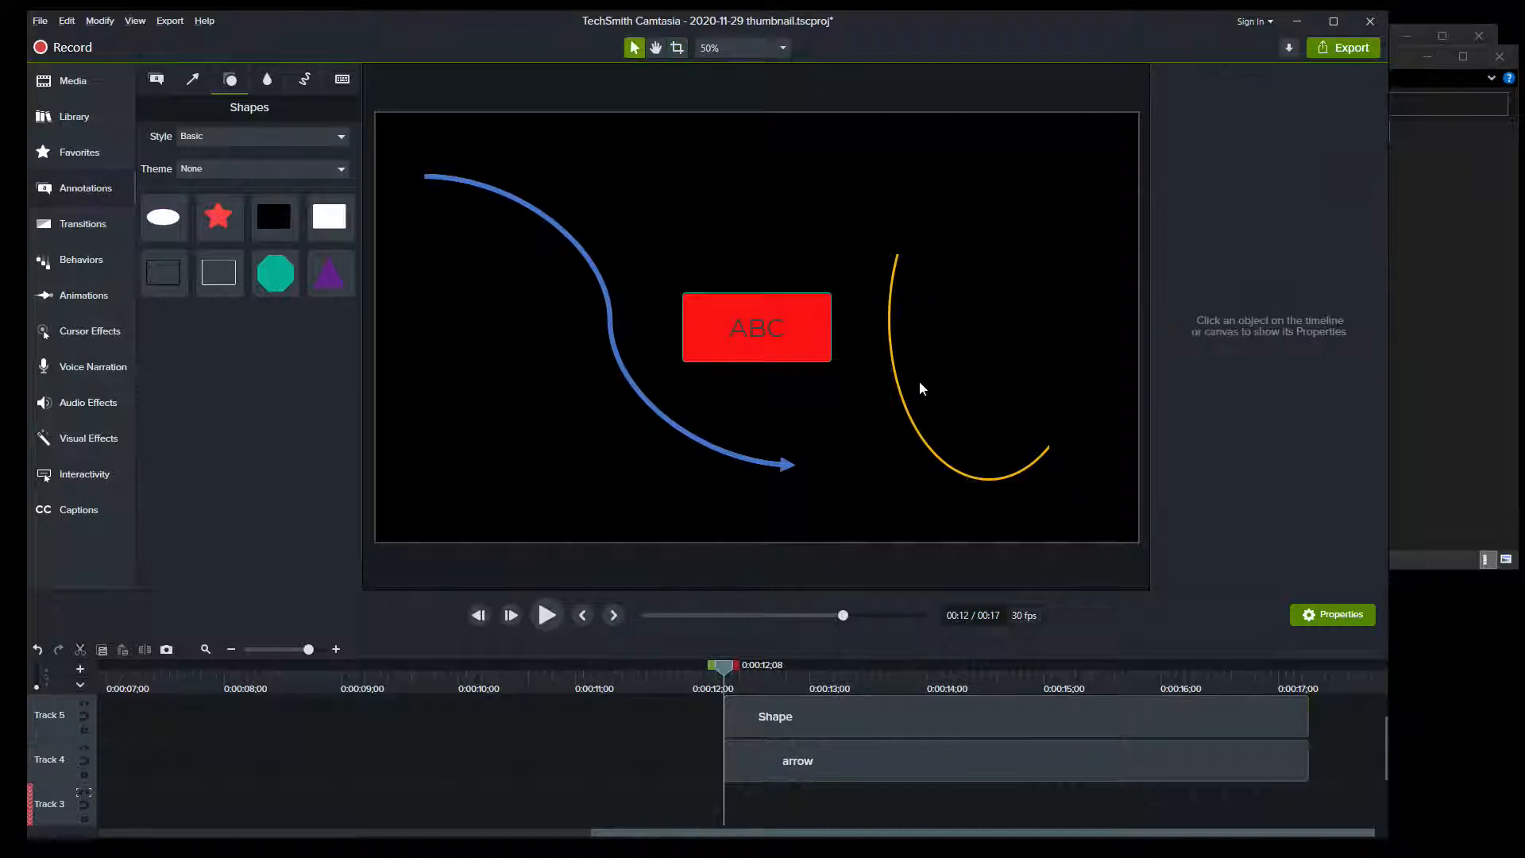
Make the cropped ellipse narrower and slightly taller, and extend its right crop edge outward to reveal more of the curve.
{"action": "left_click", "coordinate": [904, 412]}
{"action": "left_click_drag", "start_coordinate": [892, 479], "coordinate": [950, 496]}
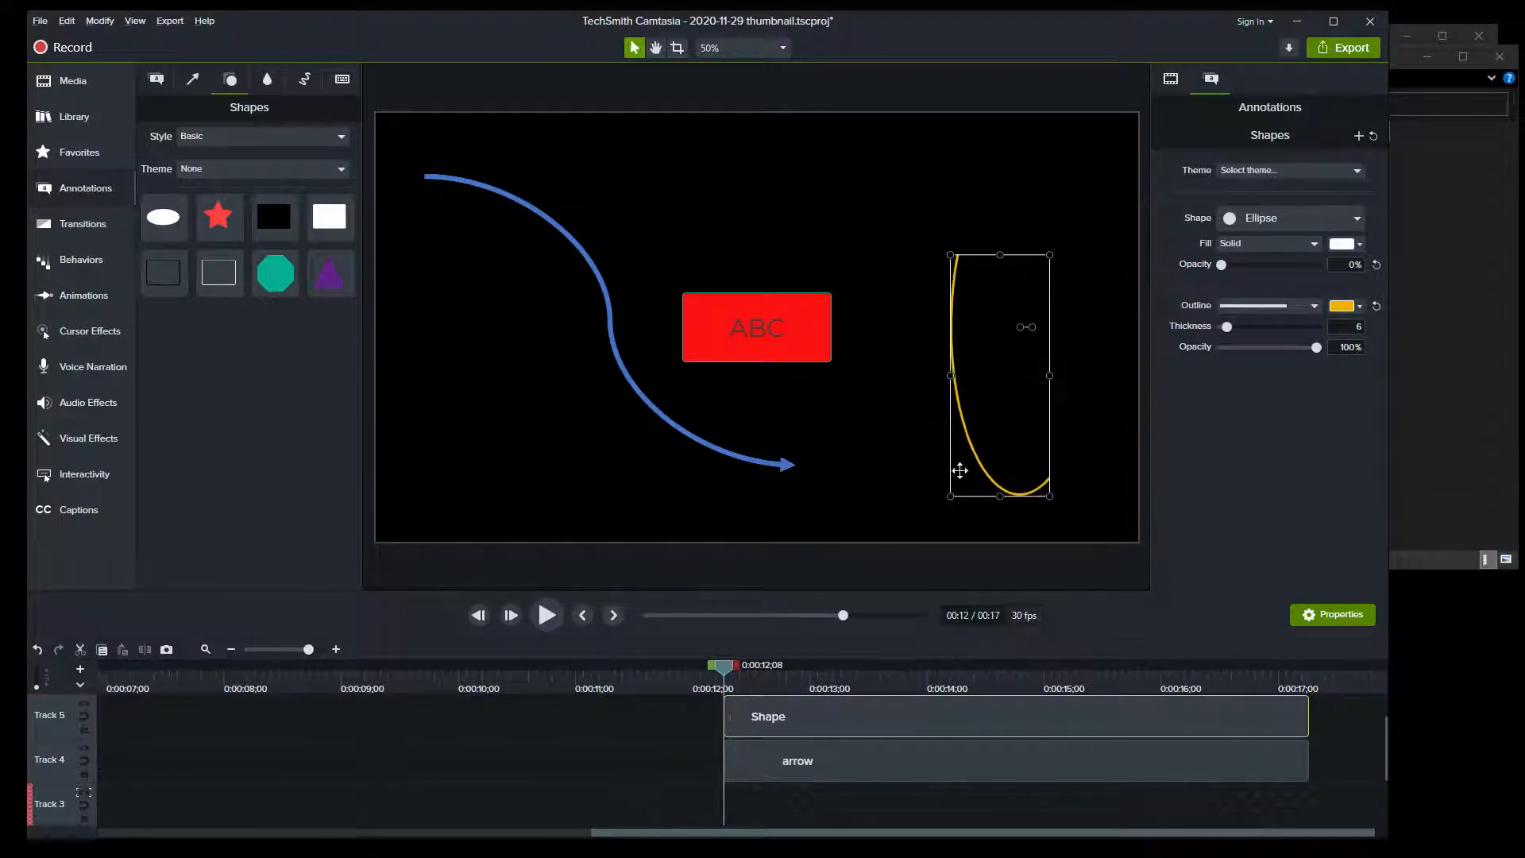
{"action": "key", "text": "alt"}
{"action": "left_click_drag", "start_coordinate": [1051, 376], "coordinate": [1072, 375]}
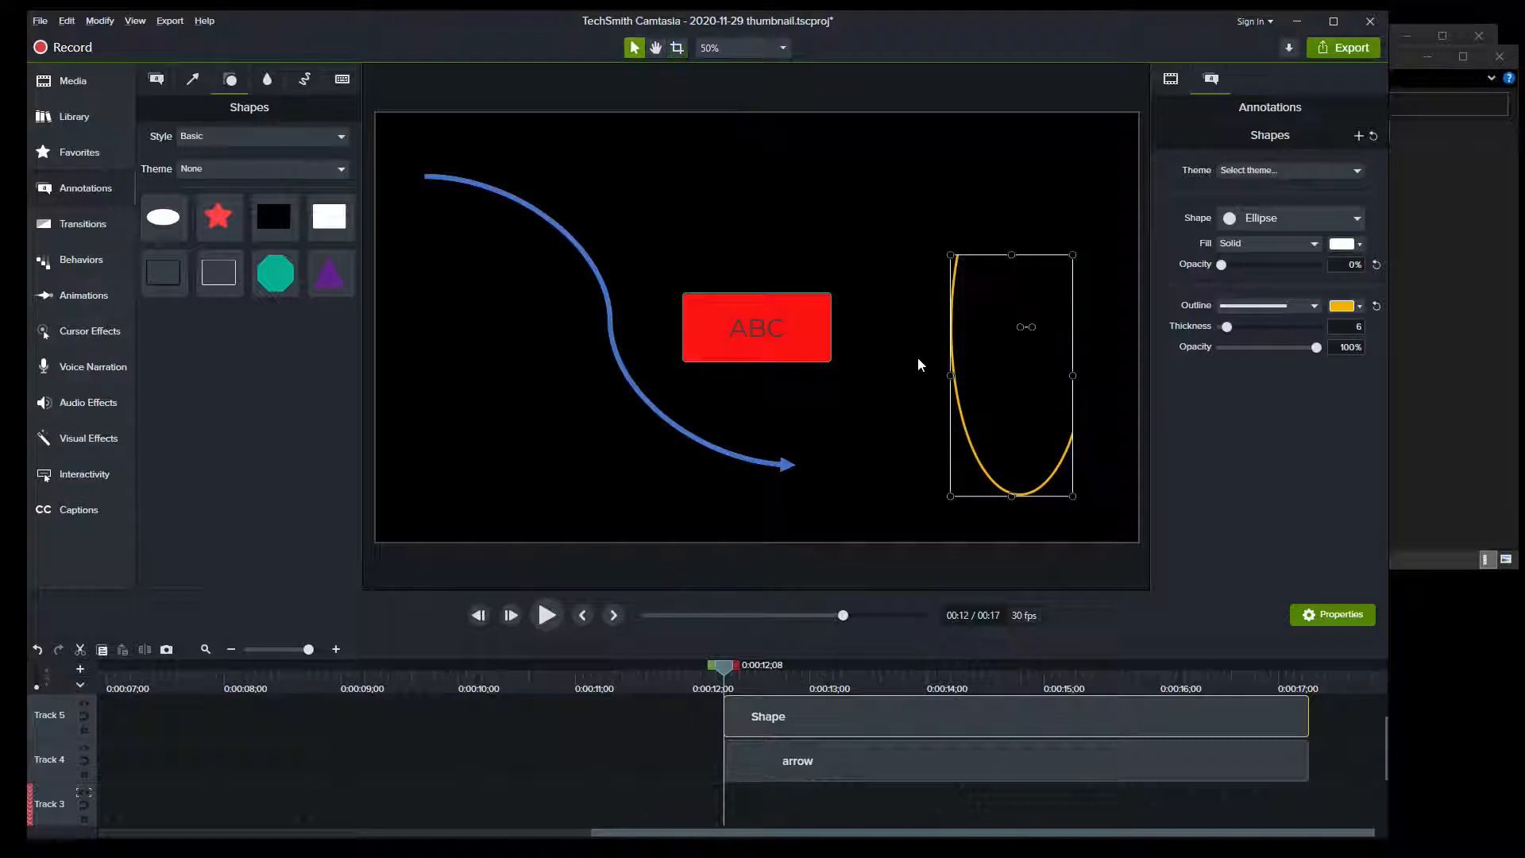
Move the cropped ellipse up and to the left on the canvas, and set its outline color to cyan #00CCF1.
{"action": "left_click_drag", "start_coordinate": [1004, 380], "coordinate": [964, 302]}
{"action": "left_click_drag", "start_coordinate": [1221, 264], "coordinate": [1136, 287]}
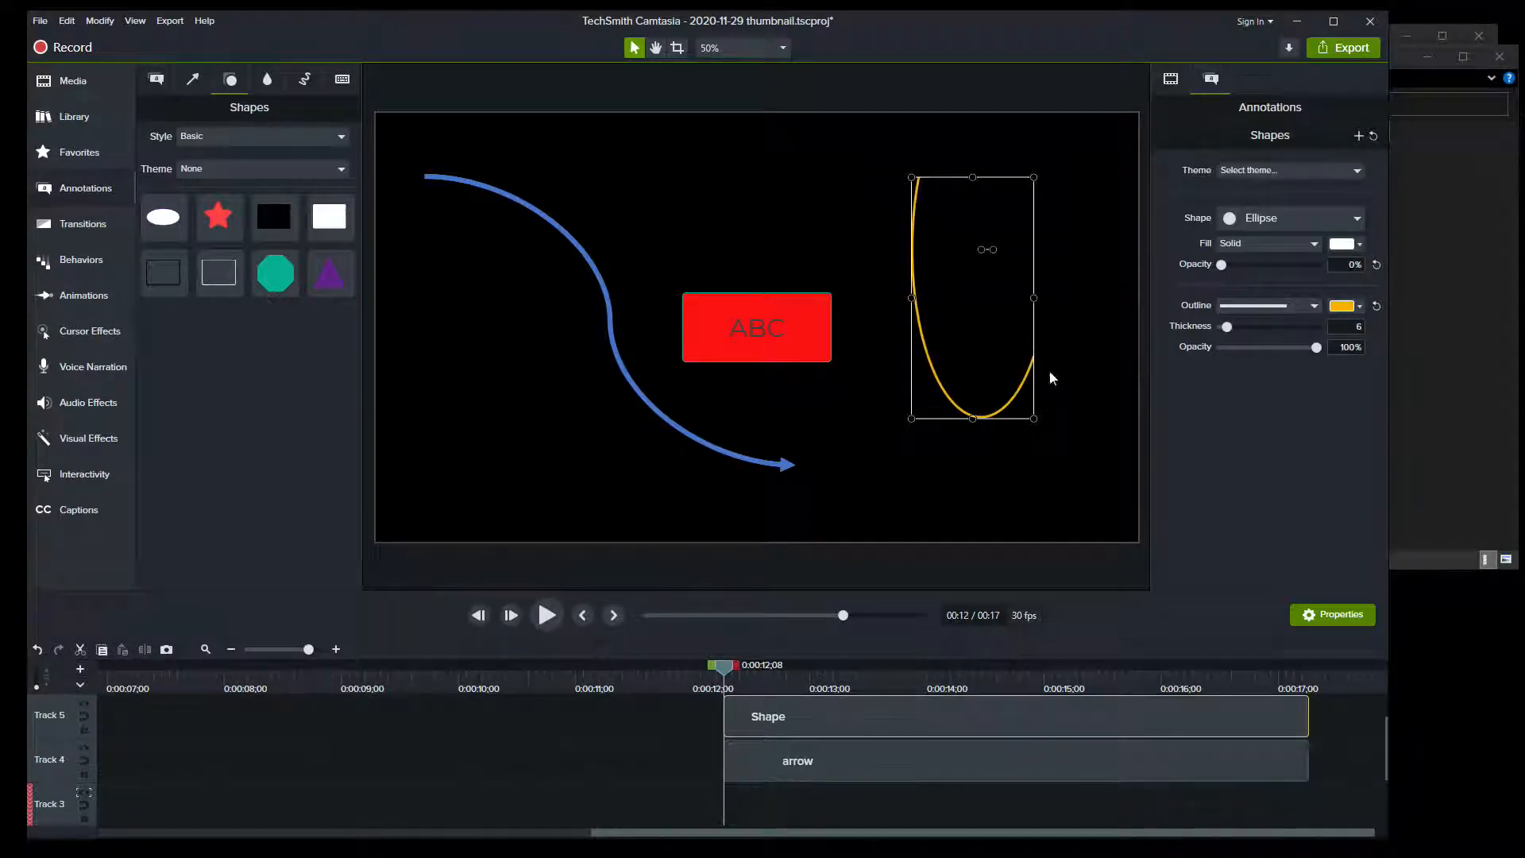
{"action": "left_click", "coordinate": [1360, 306]}
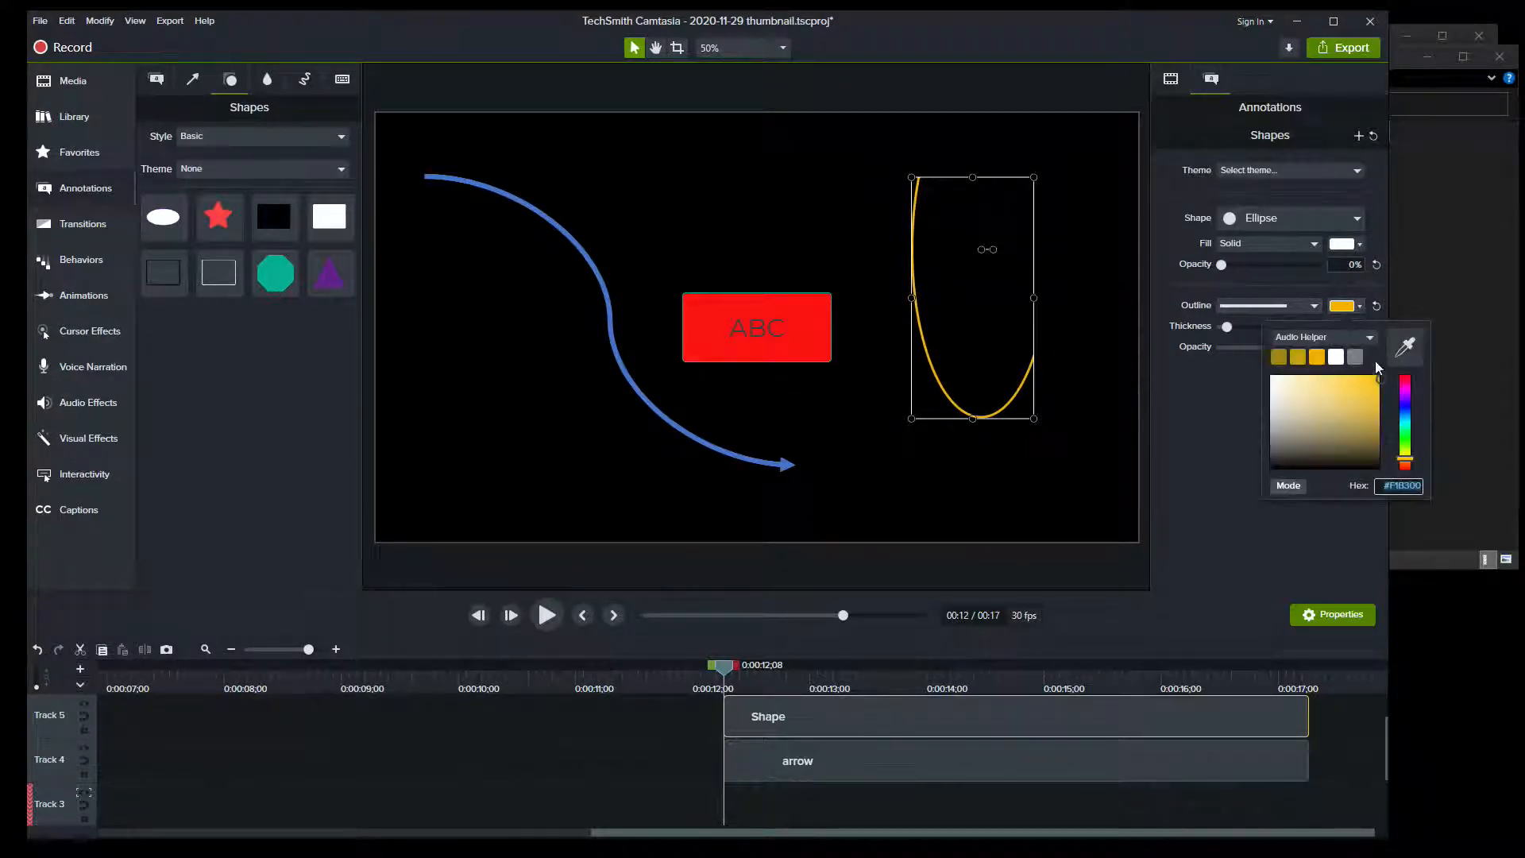
{"action": "left_click", "coordinate": [1405, 420]}
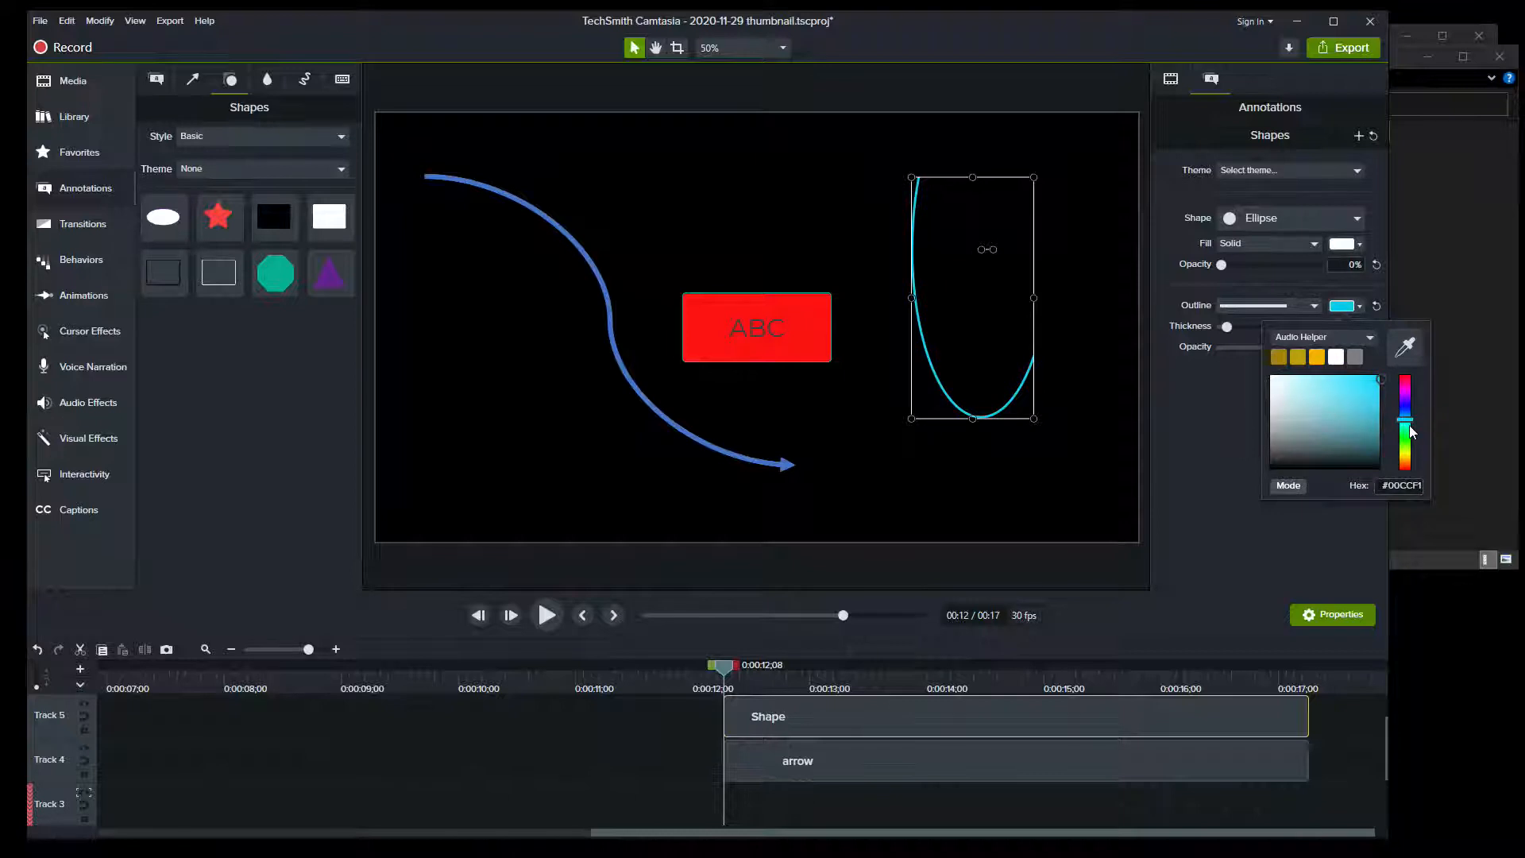
{"action": "left_click", "coordinate": [1126, 429]}
{"action": "left_click", "coordinate": [963, 337]}
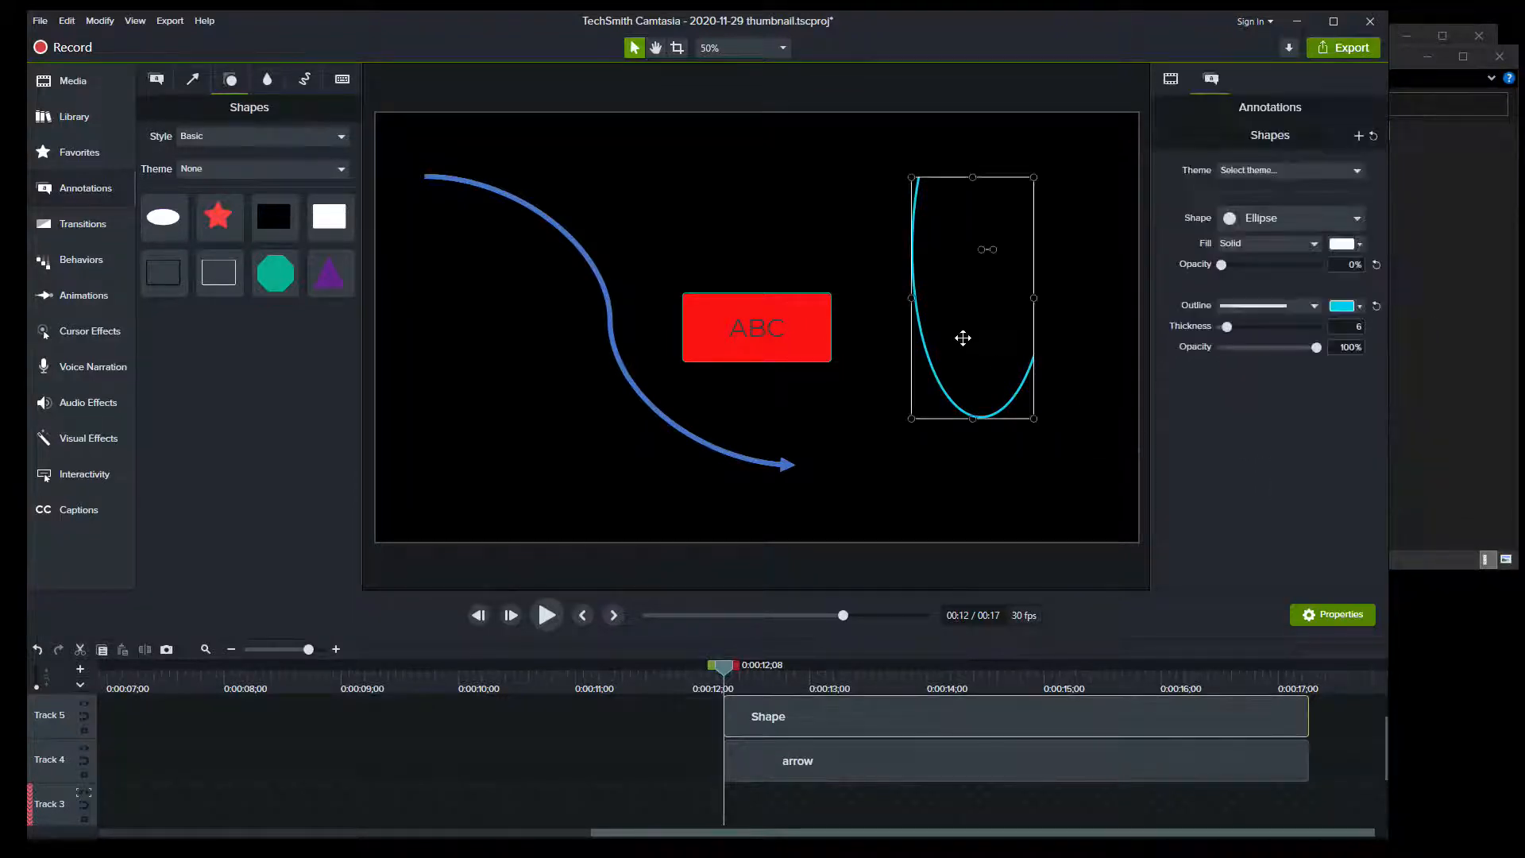
{"action": "left_click_drag", "start_coordinate": [1227, 268], "coordinate": [1189, 282]}
Switch to PowerPoint and move the larger curved arrow slightly up and to the left on the slide.
{"action": "key", "text": "alt+Tab"}
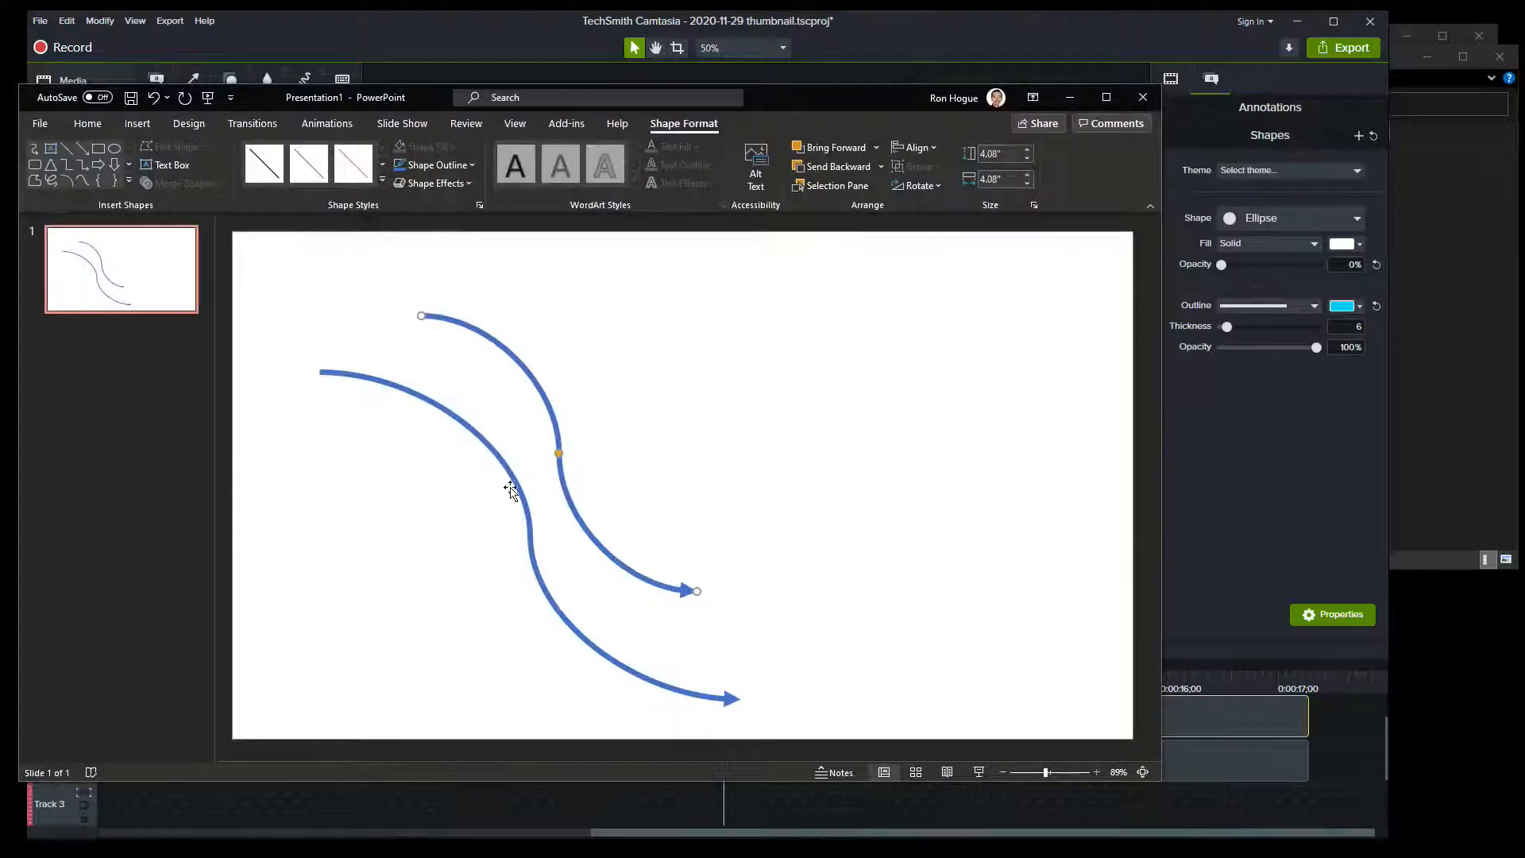
{"action": "left_click_drag", "start_coordinate": [514, 475], "coordinate": [487, 444]}
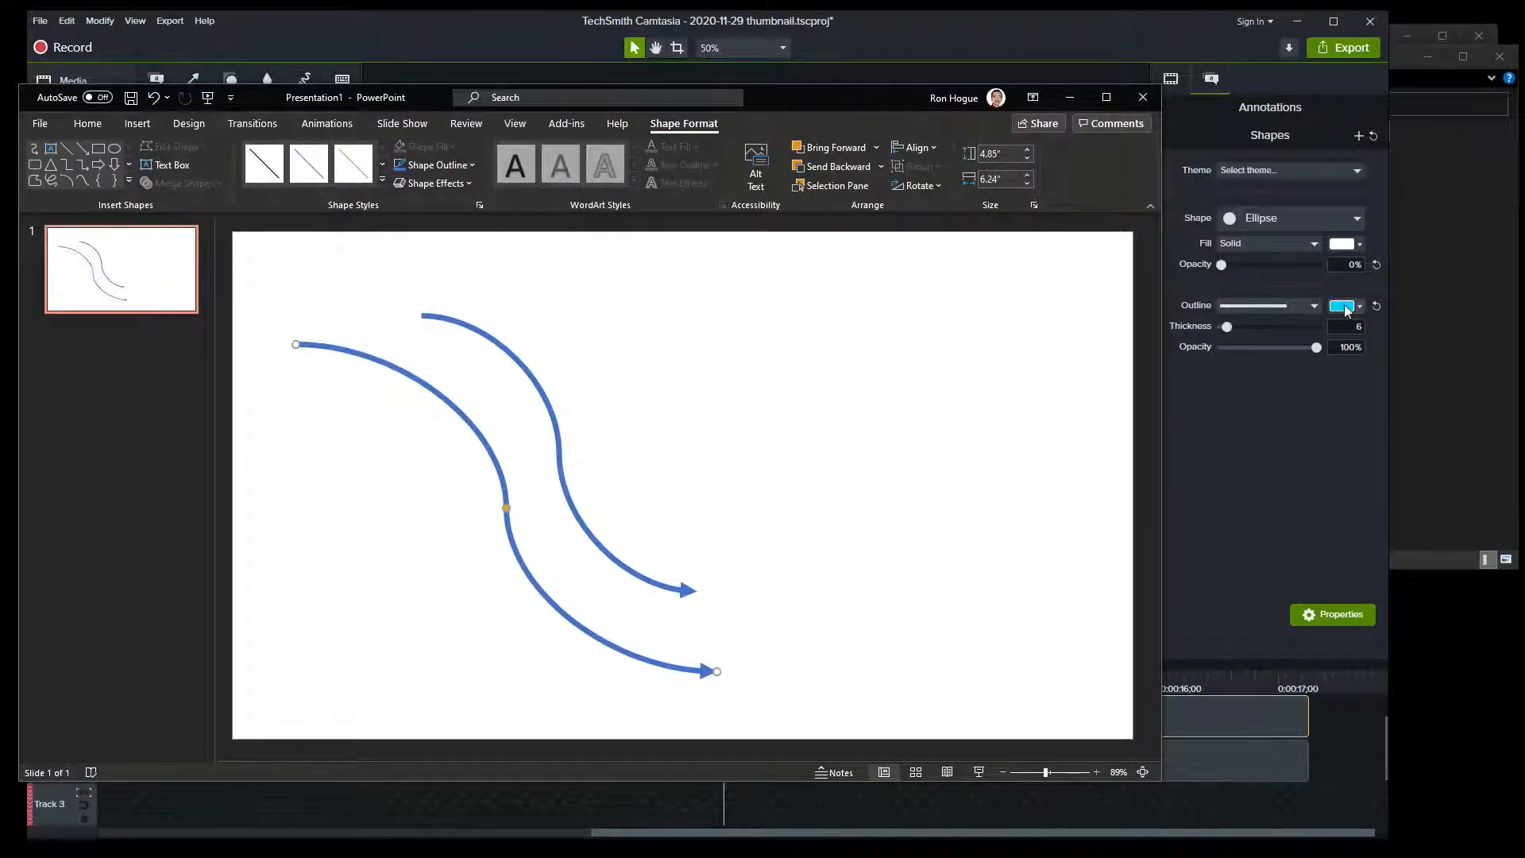
Maximize the PowerPoint window and set the larger curved arrow's outline to the darkest gray shade of the white theme color.
{"action": "left_click", "coordinate": [1106, 97]}
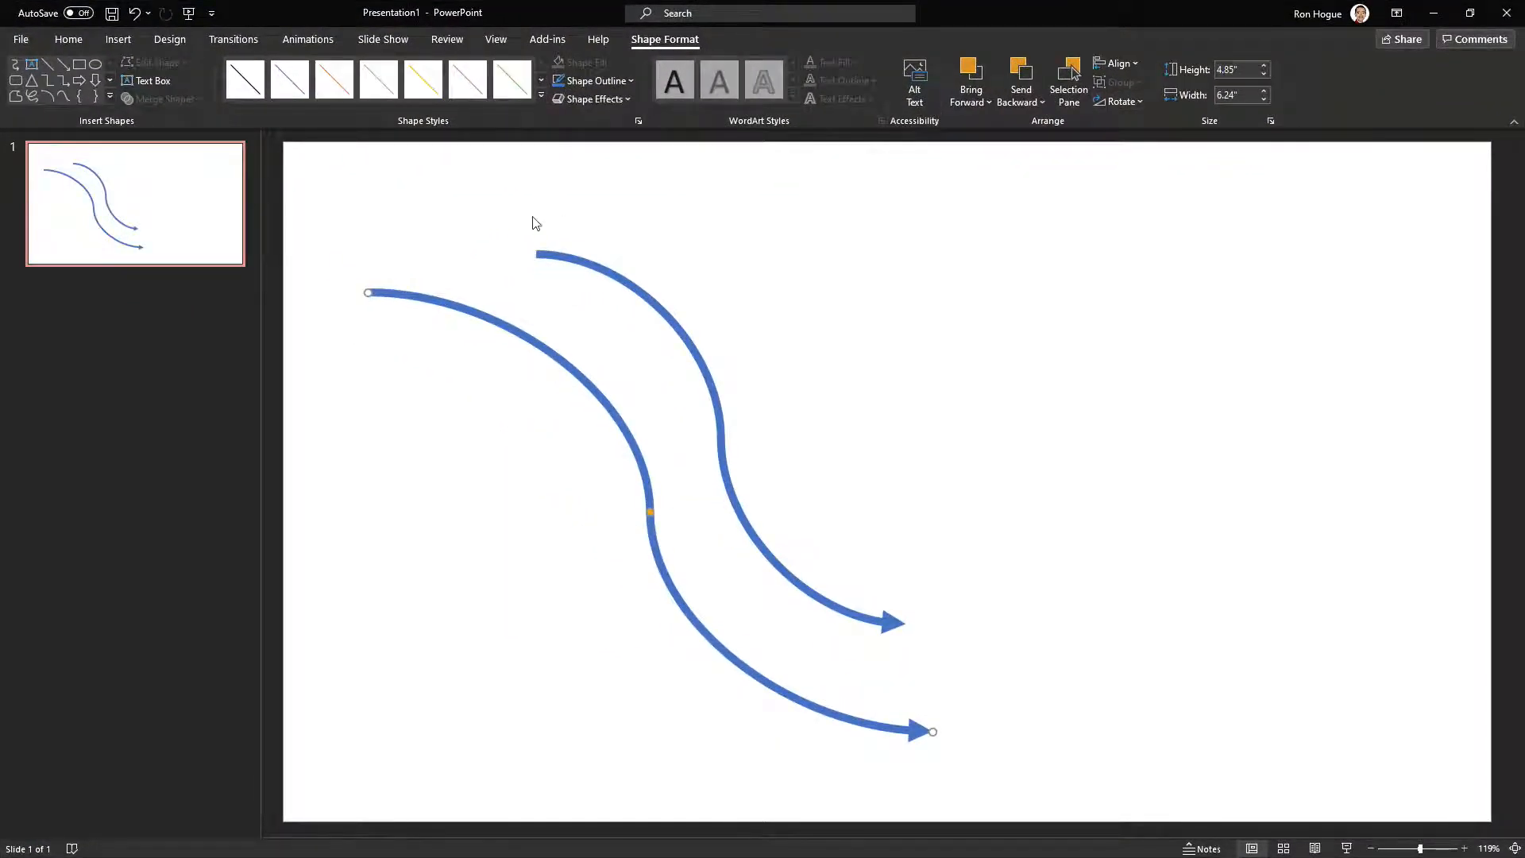
{"action": "left_click", "coordinate": [629, 81]}
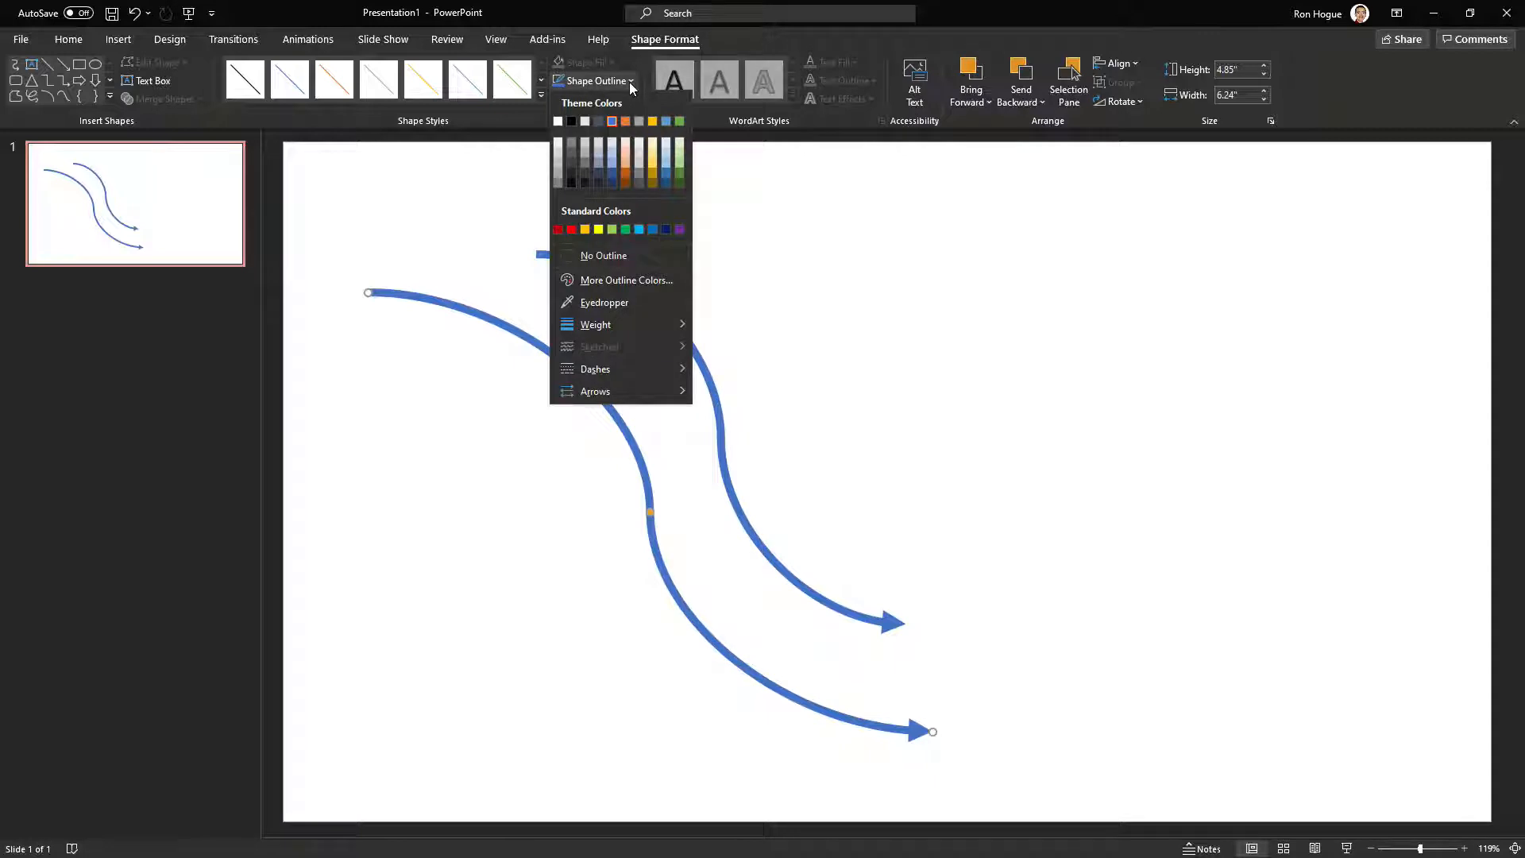
{"action": "left_click", "coordinate": [558, 185]}
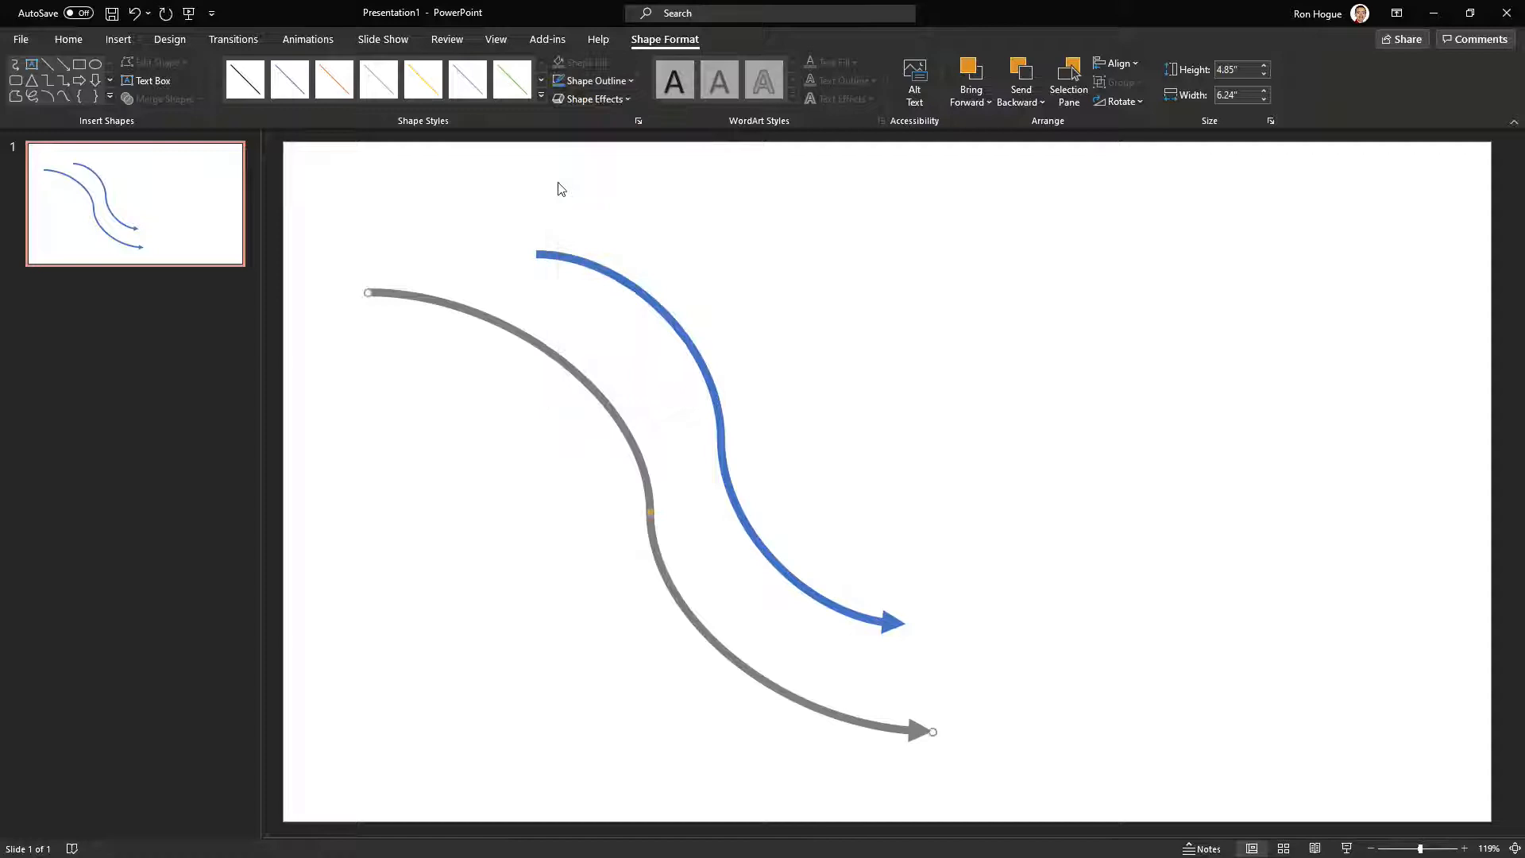
Look up the hex code of the gray arrow's outline in the custom color settings, leaving the color unchanged.
{"action": "left_click", "coordinate": [629, 81]}
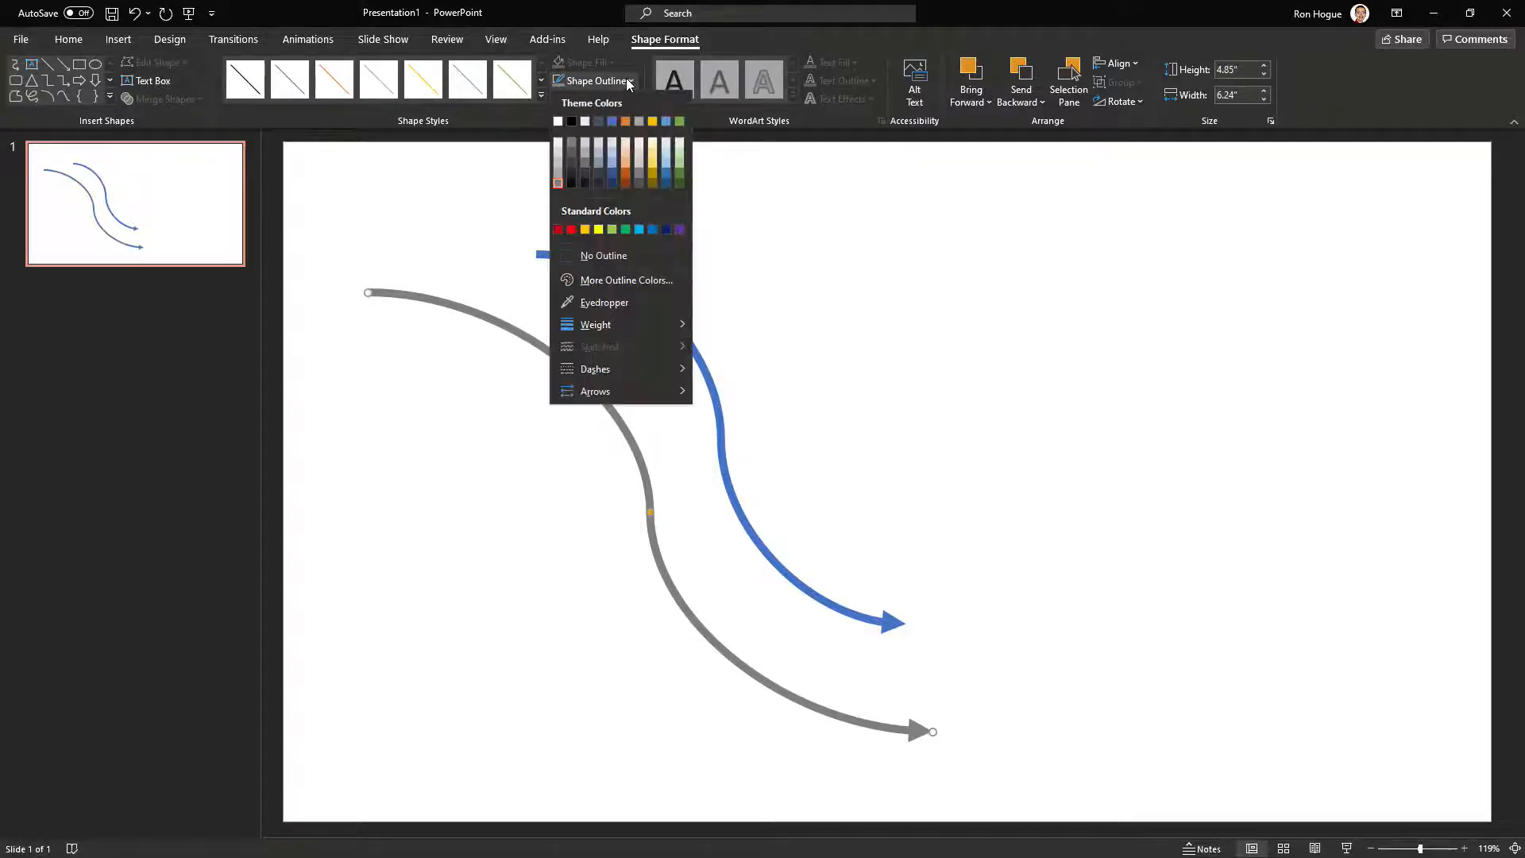
{"action": "left_click", "coordinate": [622, 281]}
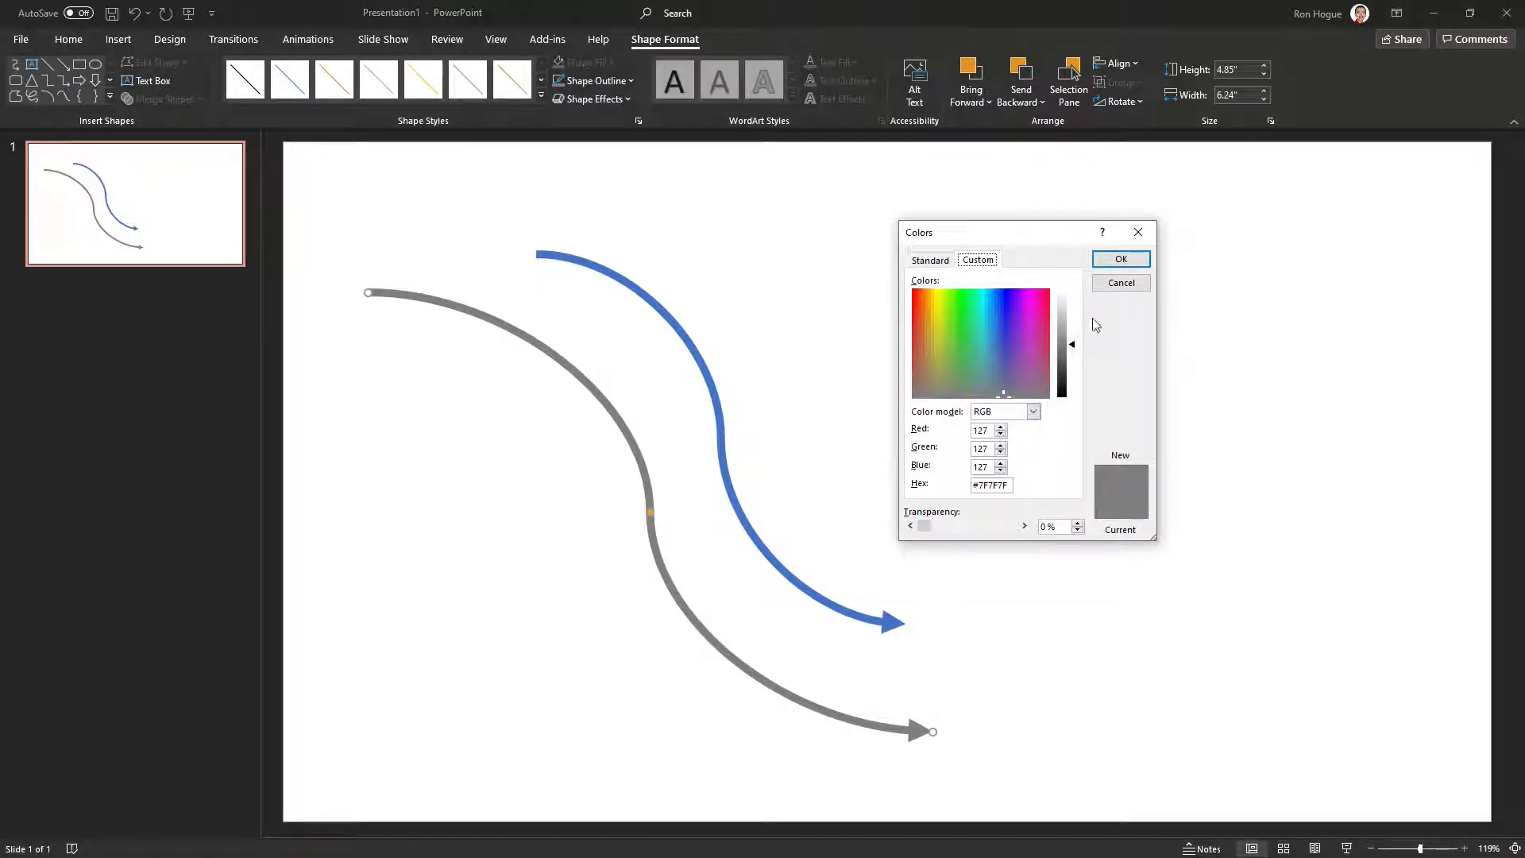
{"action": "left_click", "coordinate": [1140, 234]}
{"action": "left_click", "coordinate": [631, 81]}
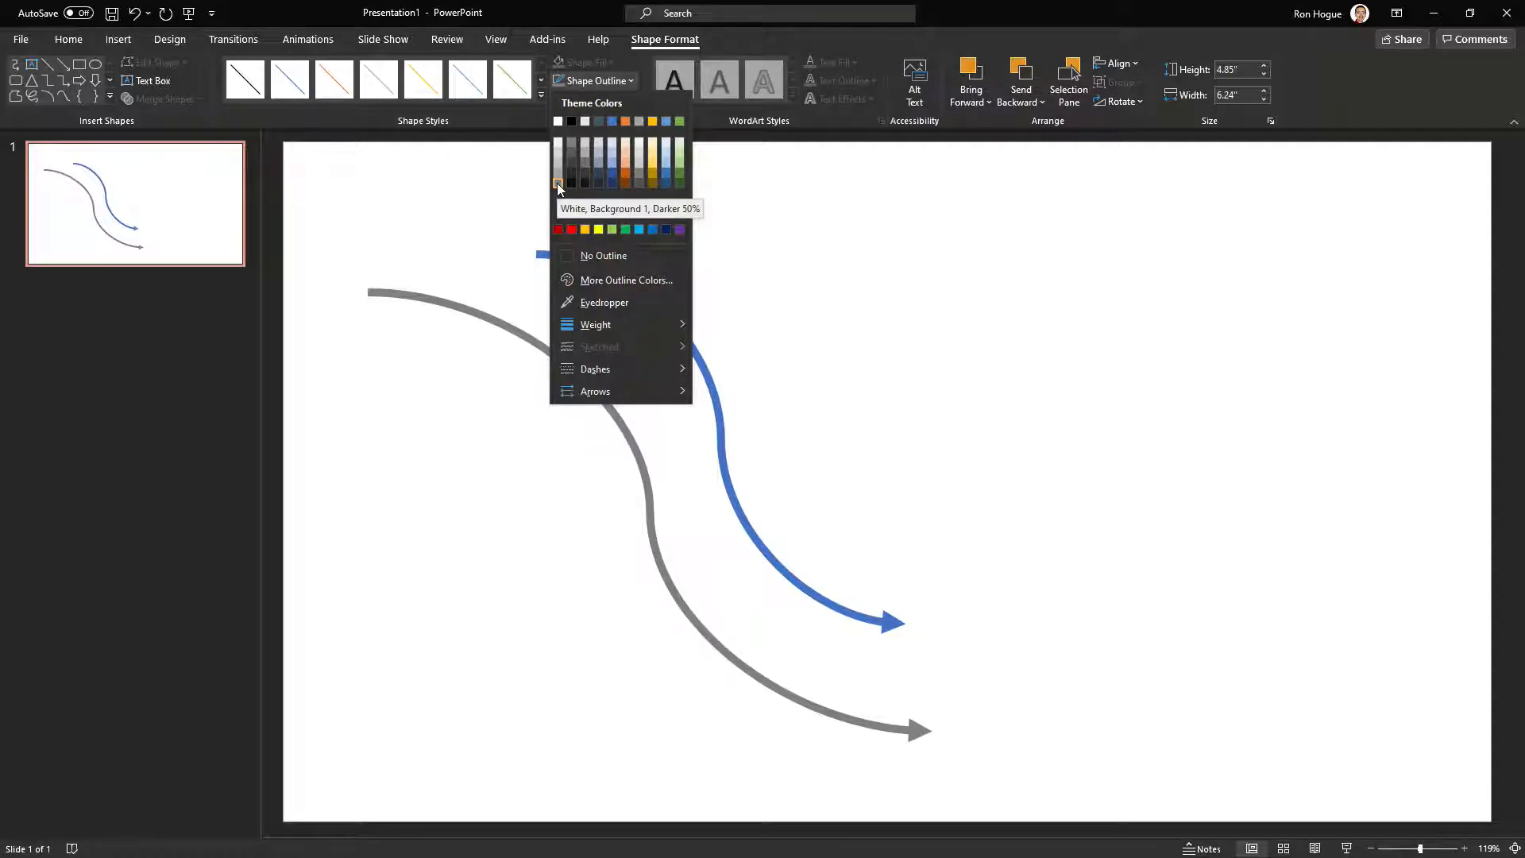
{"action": "left_click", "coordinate": [474, 431]}
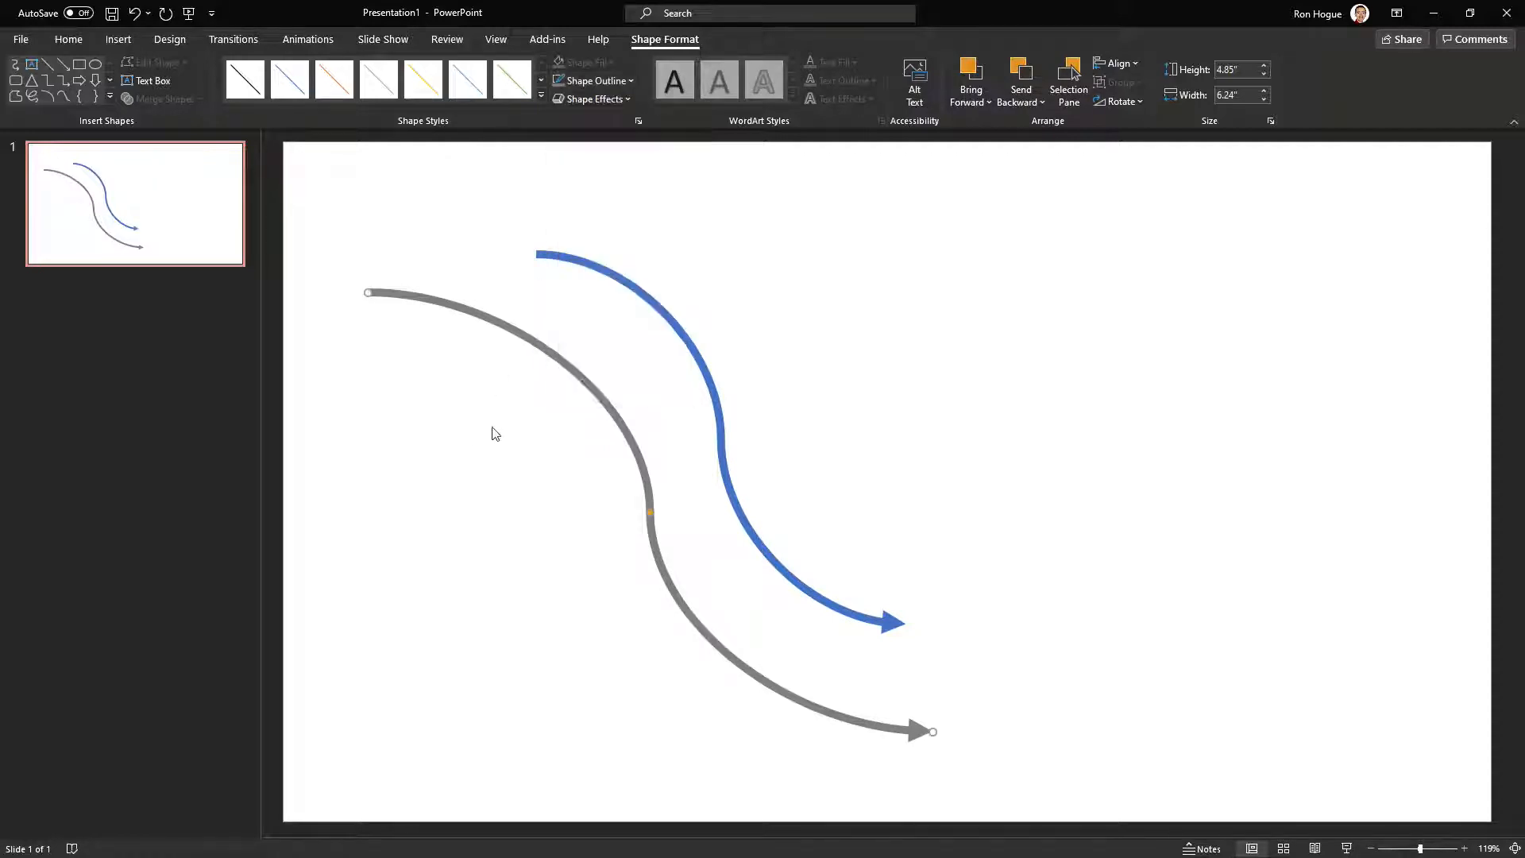
Save the gray curved arrow as a PNG picture named gray arrow in the 2020-11-29 folder.
{"action": "right_click", "coordinate": [579, 378]}
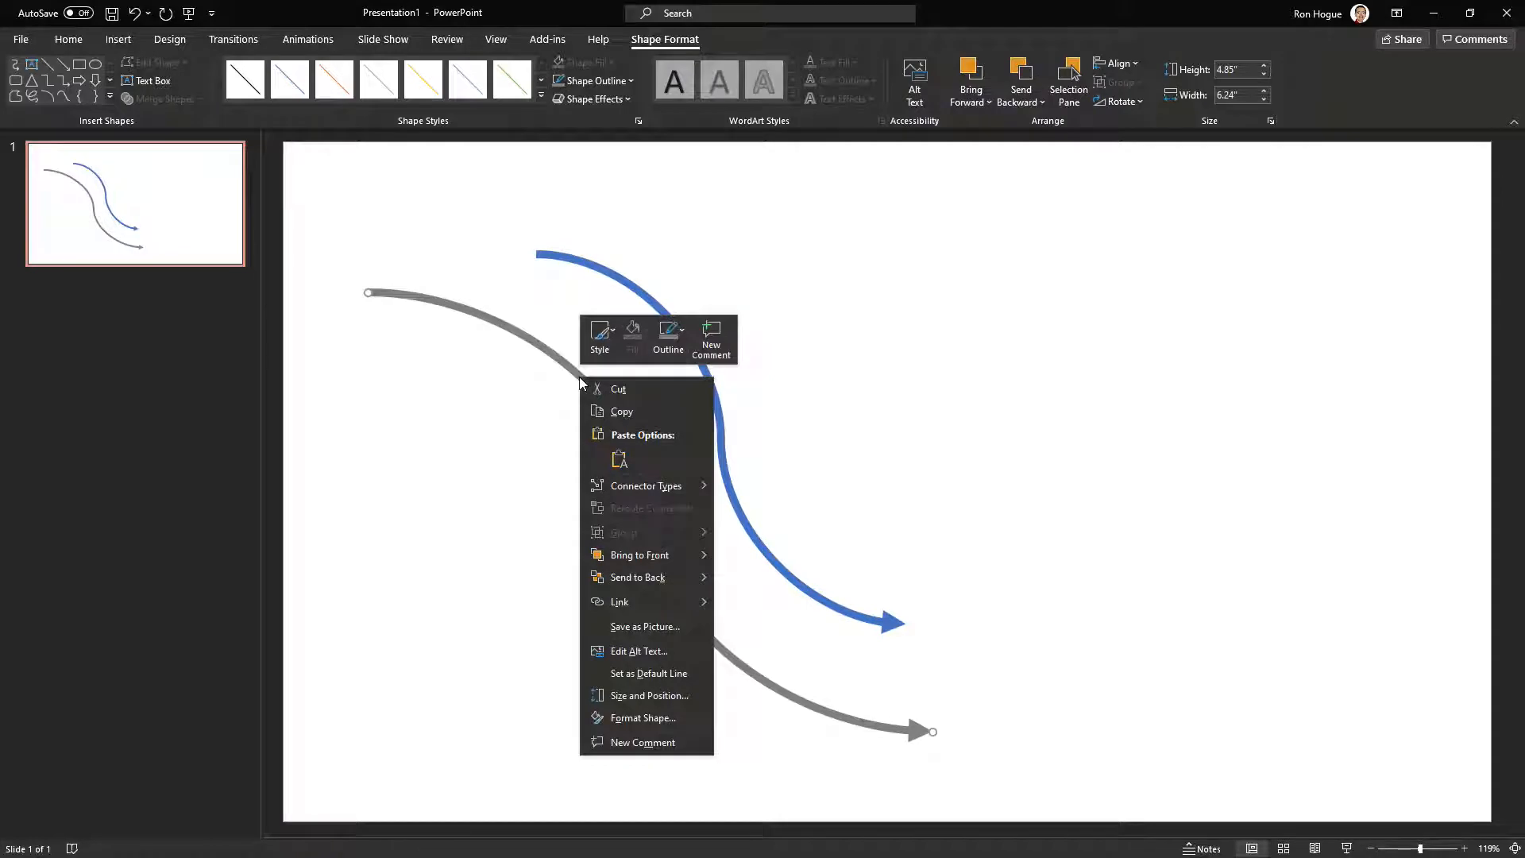
{"action": "left_click", "coordinate": [674, 627]}
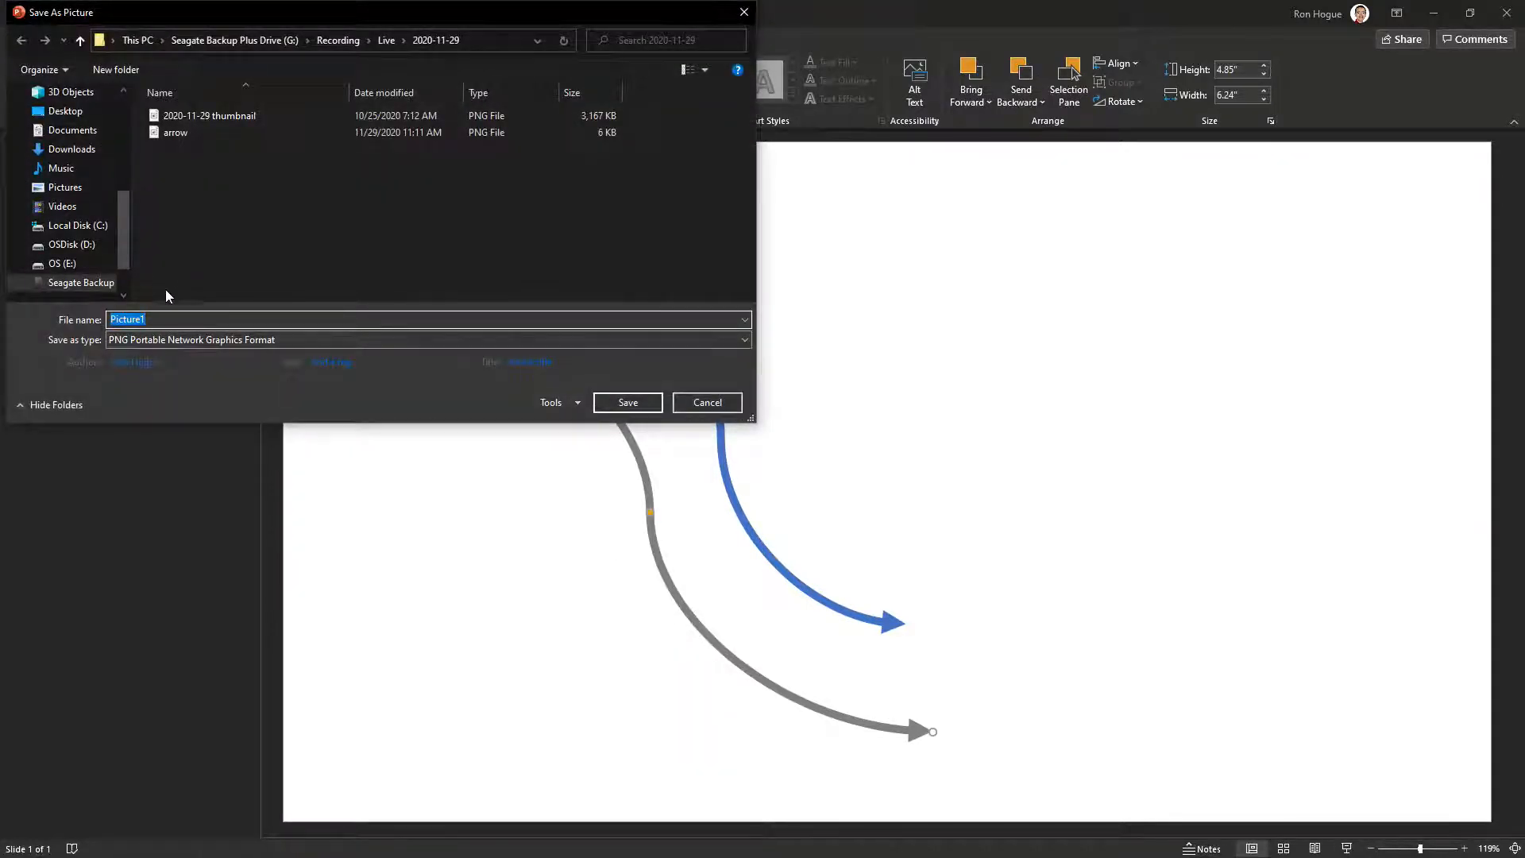
{"action": "type", "text": "f"}
{"action": "left_click", "coordinate": [630, 405]}
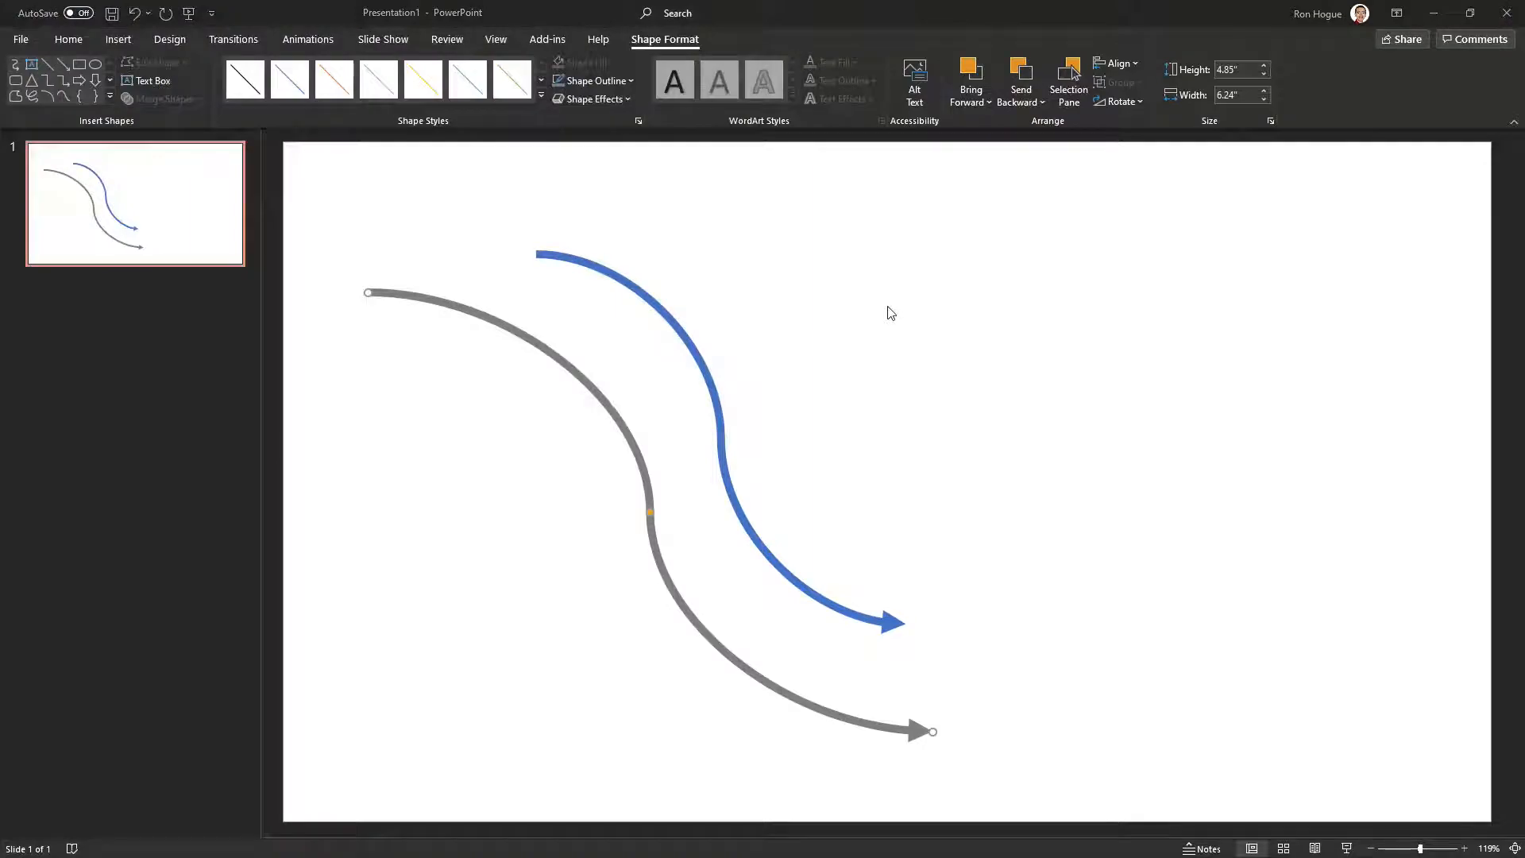
Switch to Camtasia, add a star shape near the left edge of the canvas, and set its fill color to #7F7F7F.
{"action": "key", "text": "alt+Tab"}
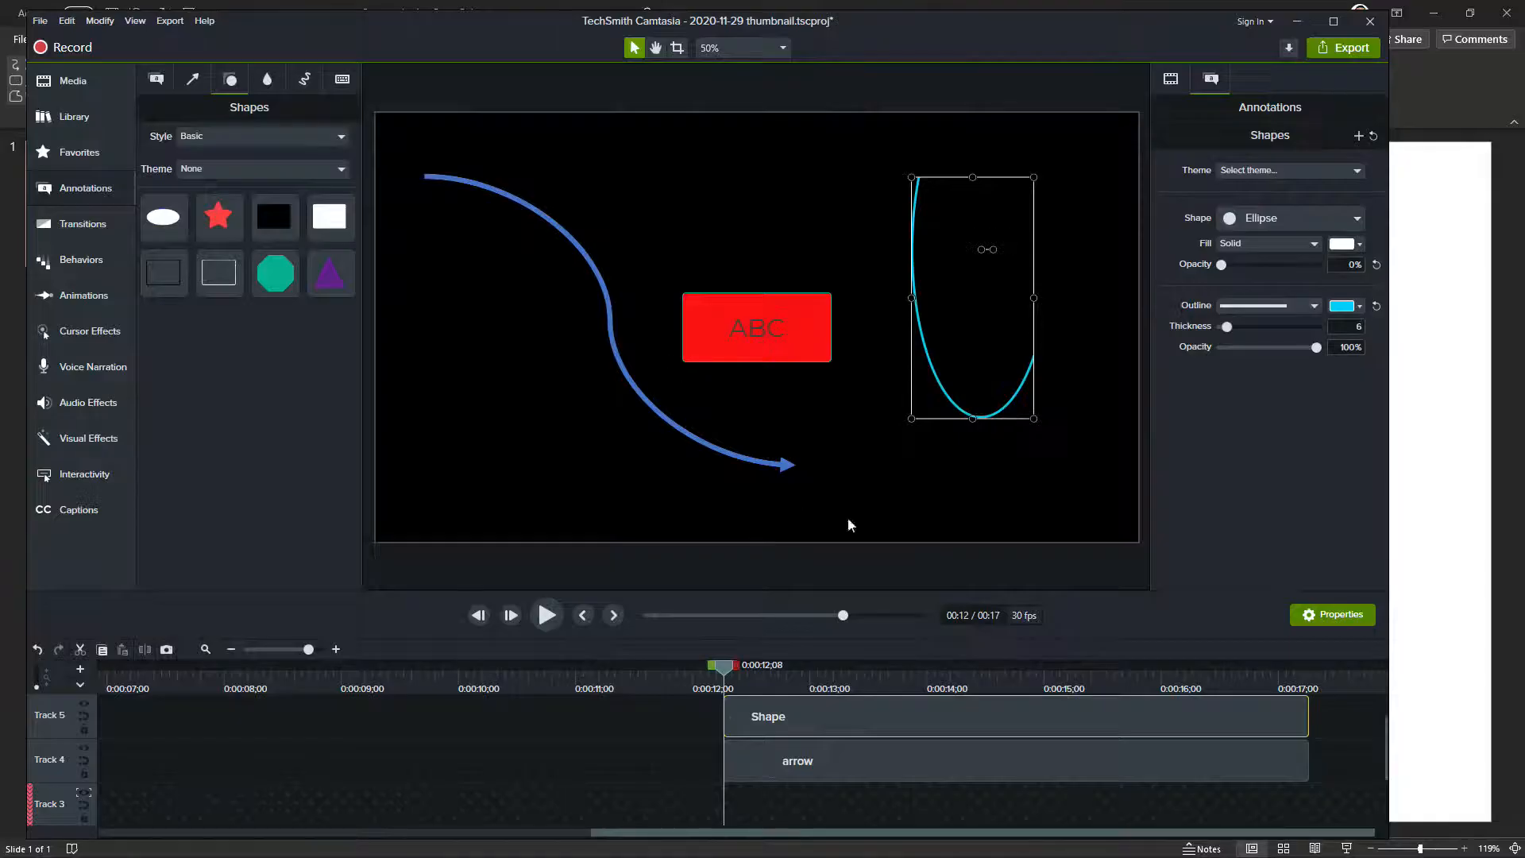
{"action": "left_click_drag", "start_coordinate": [216, 232], "coordinate": [385, 267]}
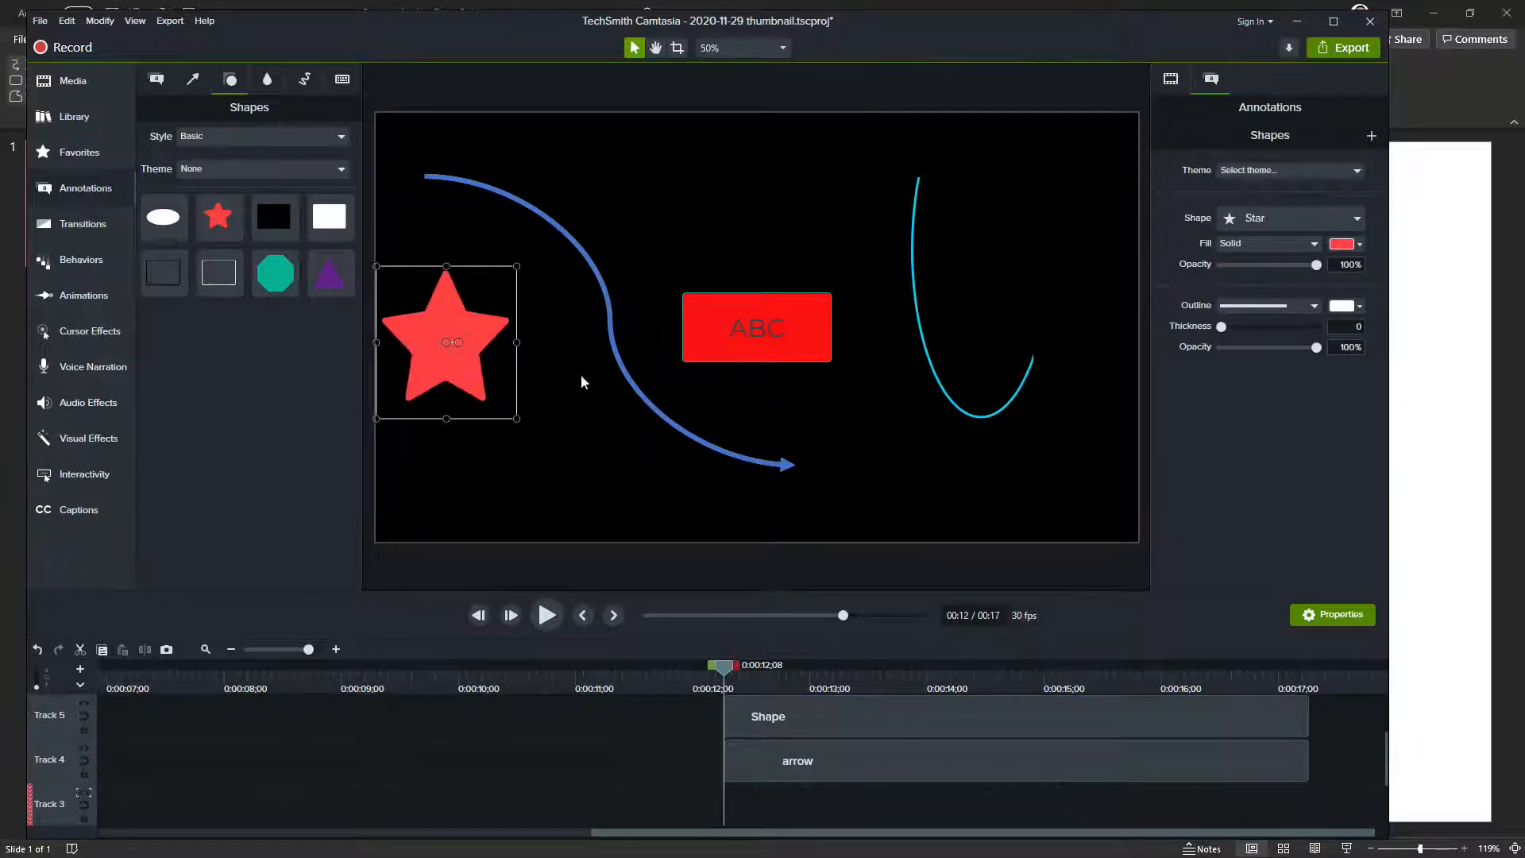
{"action": "left_click", "coordinate": [1360, 245]}
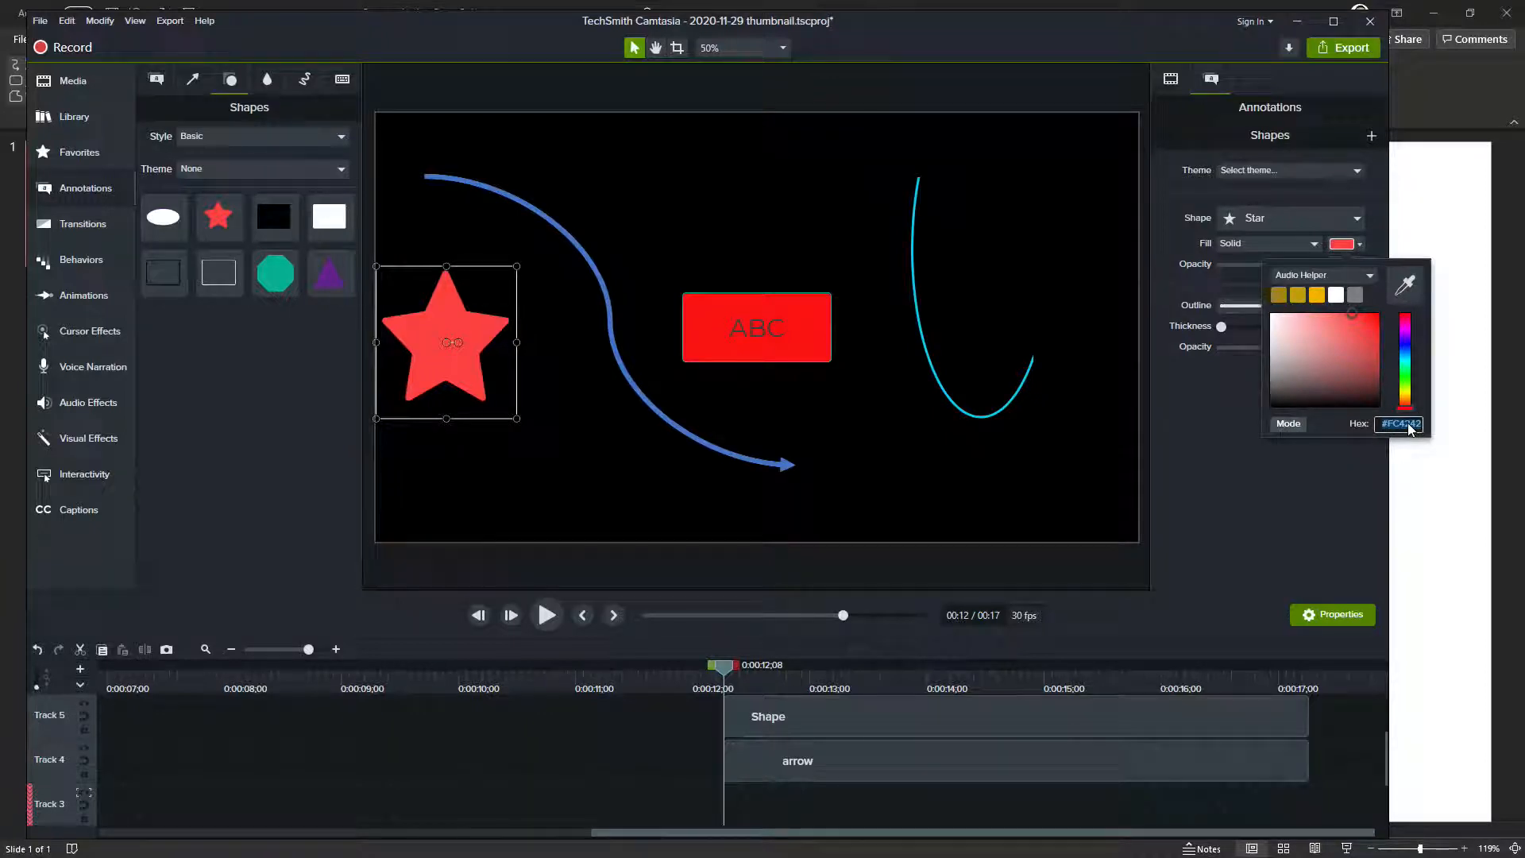
{"action": "type", "text": "7f7f7f"}
{"action": "key", "text": "Return"}
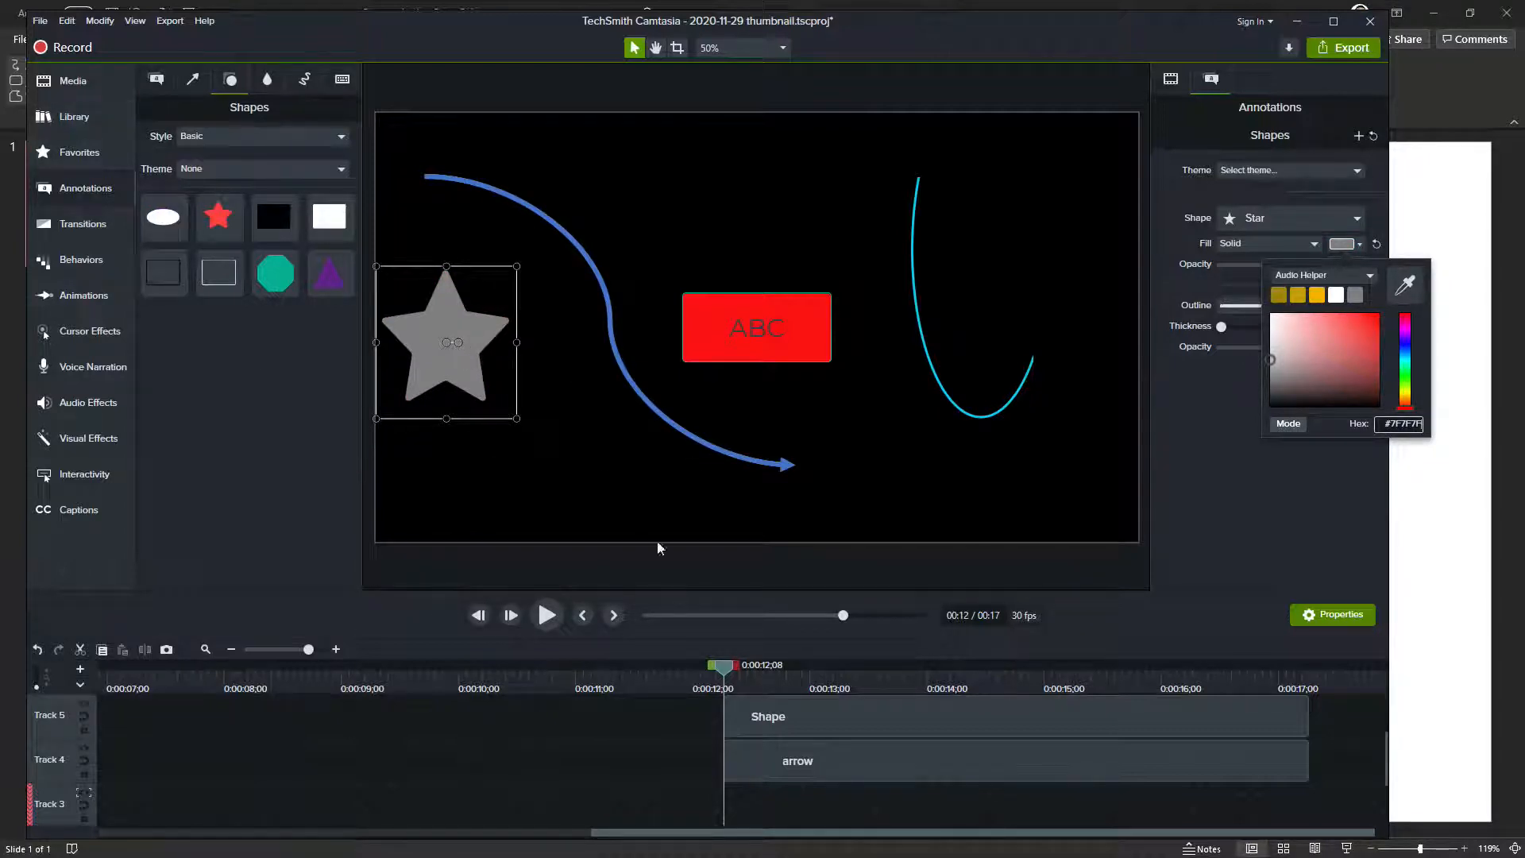
{"action": "left_click", "coordinate": [735, 480]}
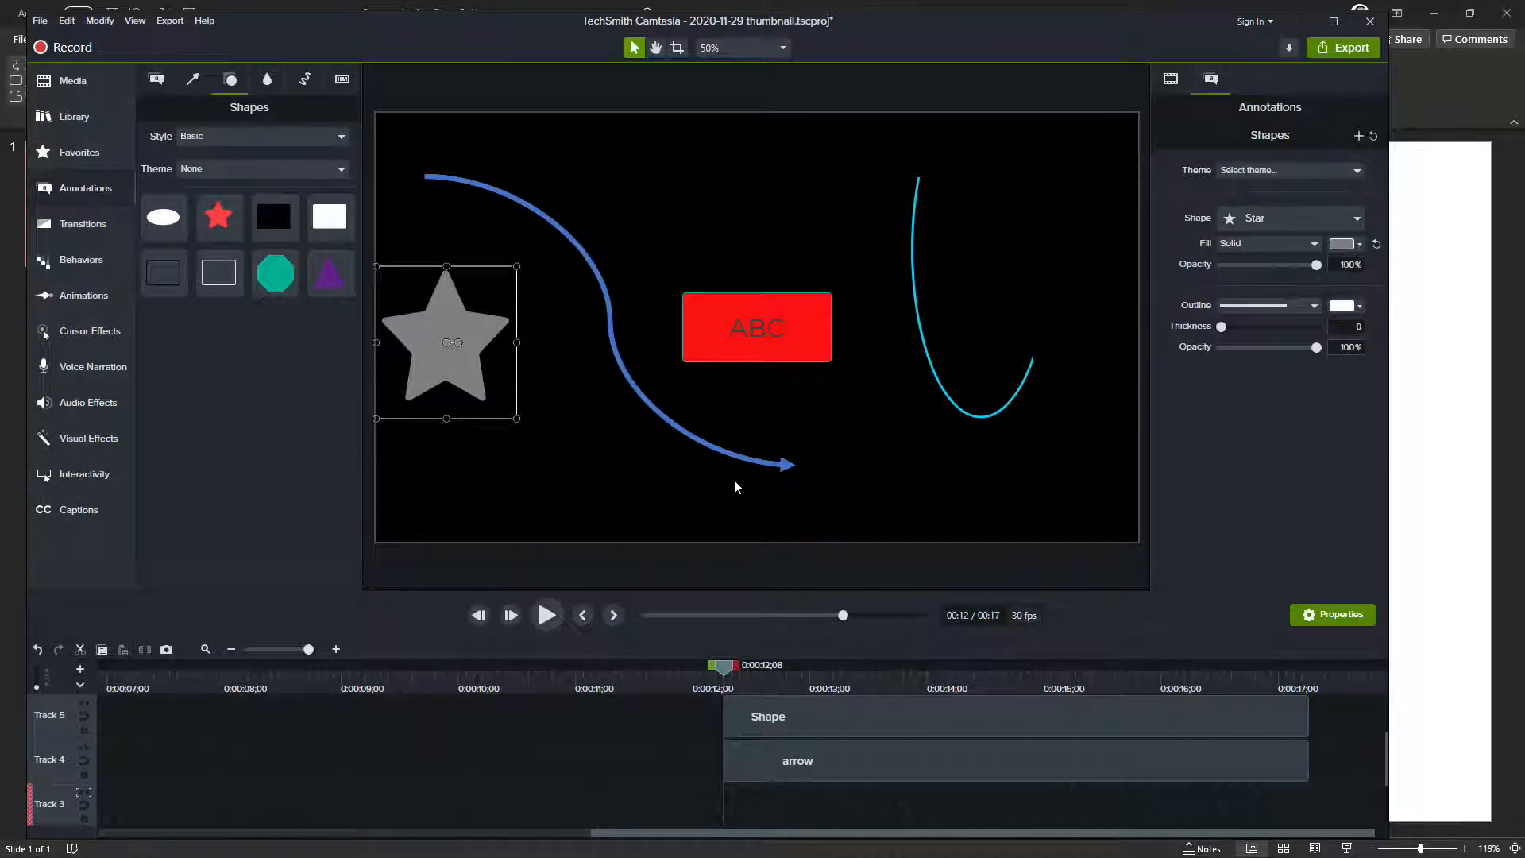
Bring gray arrow.png from the file folder onto the Camtasia canvas and move it to the right side, at about X 542, Y -75.
{"action": "key", "text": "alt+Tab"}
{"action": "left_click_drag", "start_coordinate": [965, 256], "coordinate": [584, 458]}
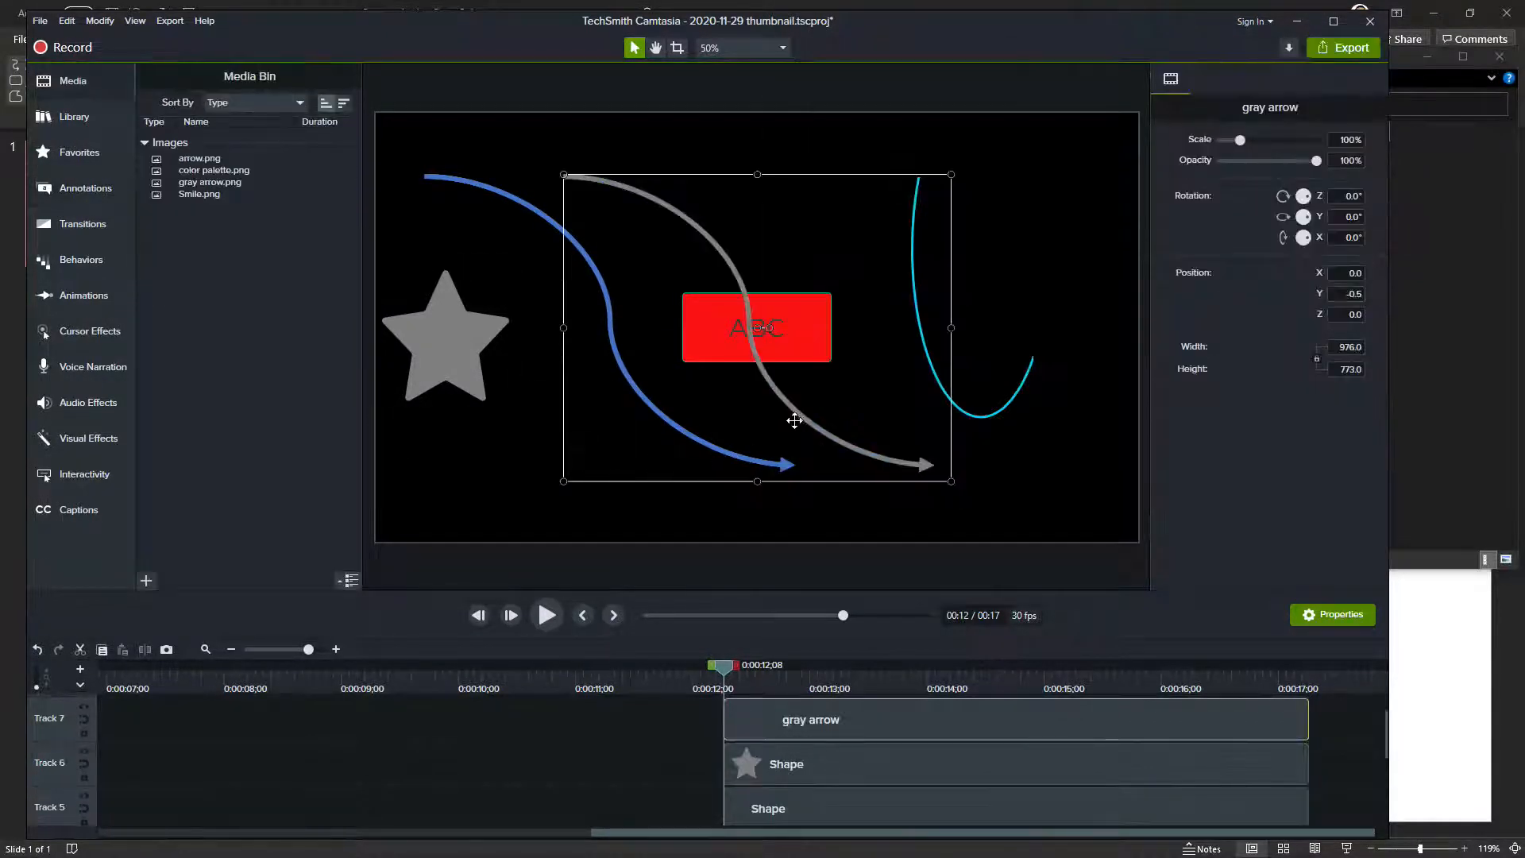
{"action": "left_click_drag", "start_coordinate": [794, 420], "coordinate": [617, 457]}
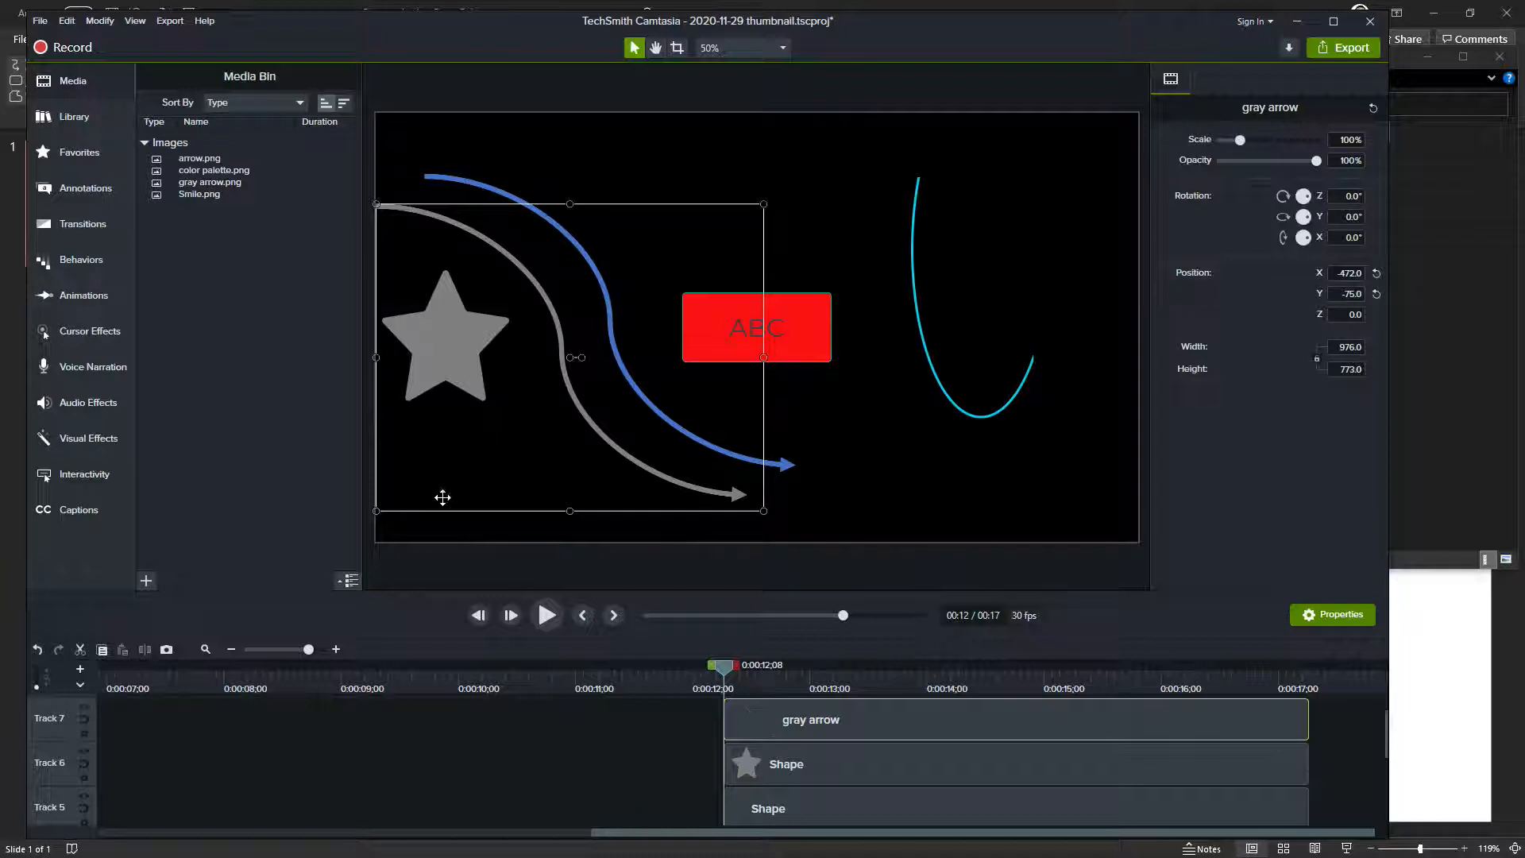
{"action": "left_click", "coordinate": [464, 517]}
{"action": "left_click_drag", "start_coordinate": [559, 333], "coordinate": [959, 332]}
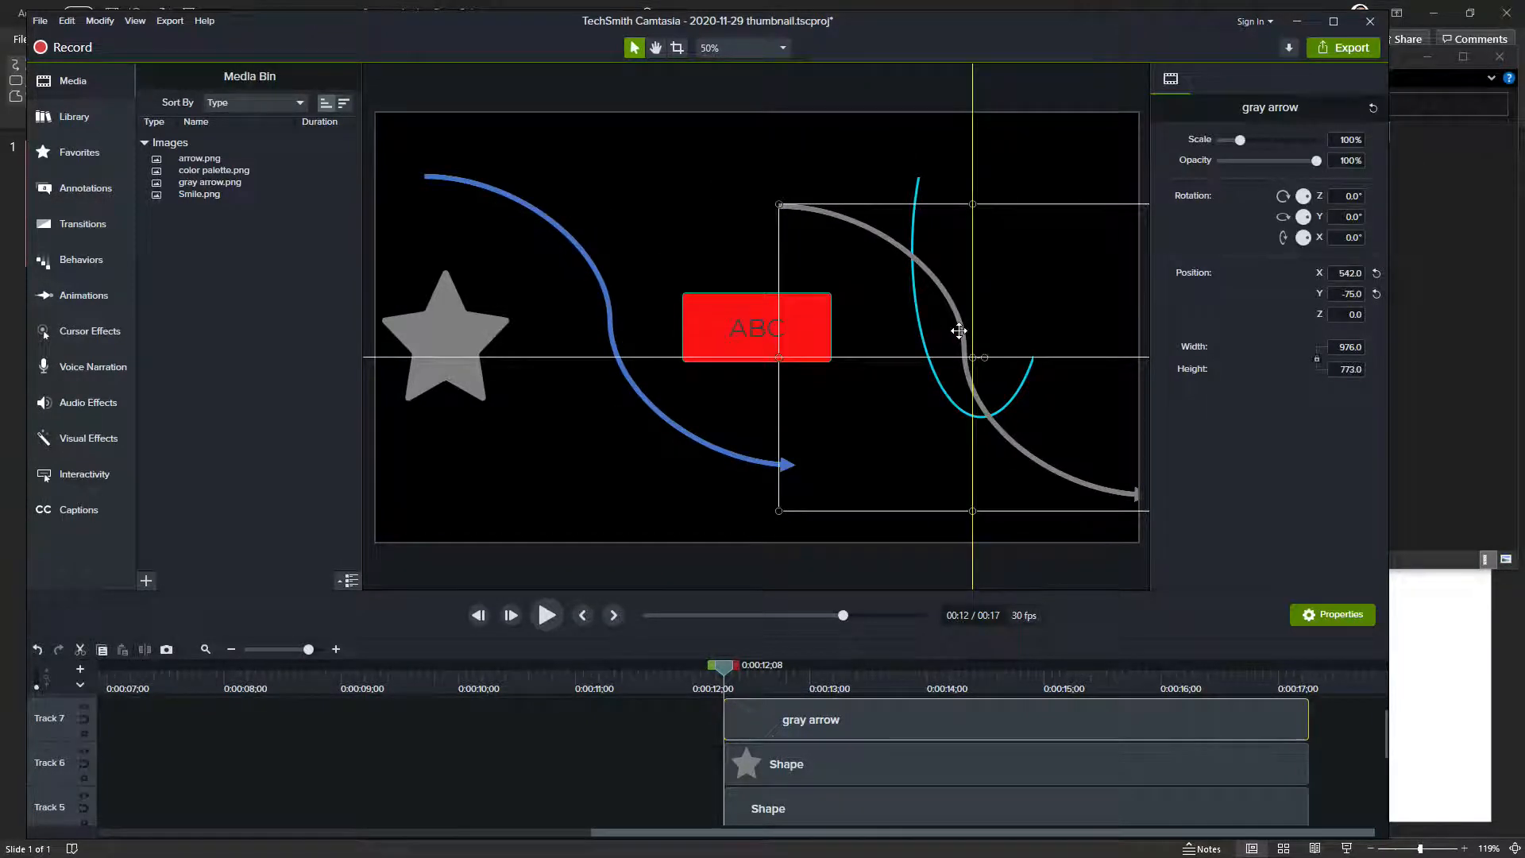
Shift the gray arrow and star clips to start near 0:00:13 on the timeline, and move both inward on the canvas.
{"action": "left_click_drag", "start_coordinate": [1332, 759], "coordinate": [1306, 712]}
{"action": "left_click", "coordinate": [1356, 679]}
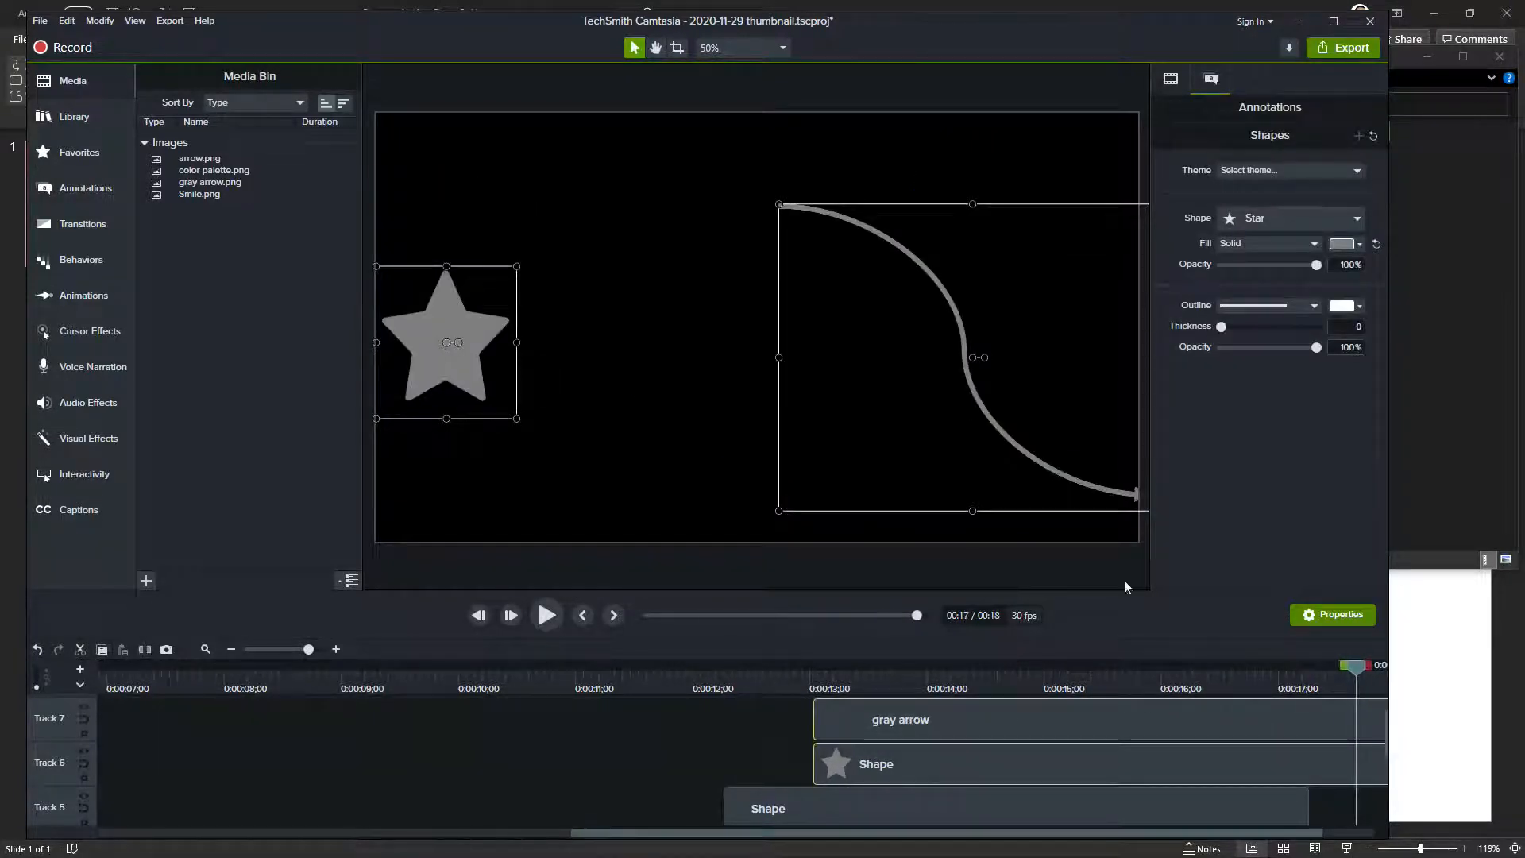
{"action": "left_click_drag", "start_coordinate": [451, 327], "coordinate": [518, 327]}
{"action": "left_click", "coordinate": [928, 335]}
{"action": "left_click_drag", "start_coordinate": [1030, 338], "coordinate": [858, 324]}
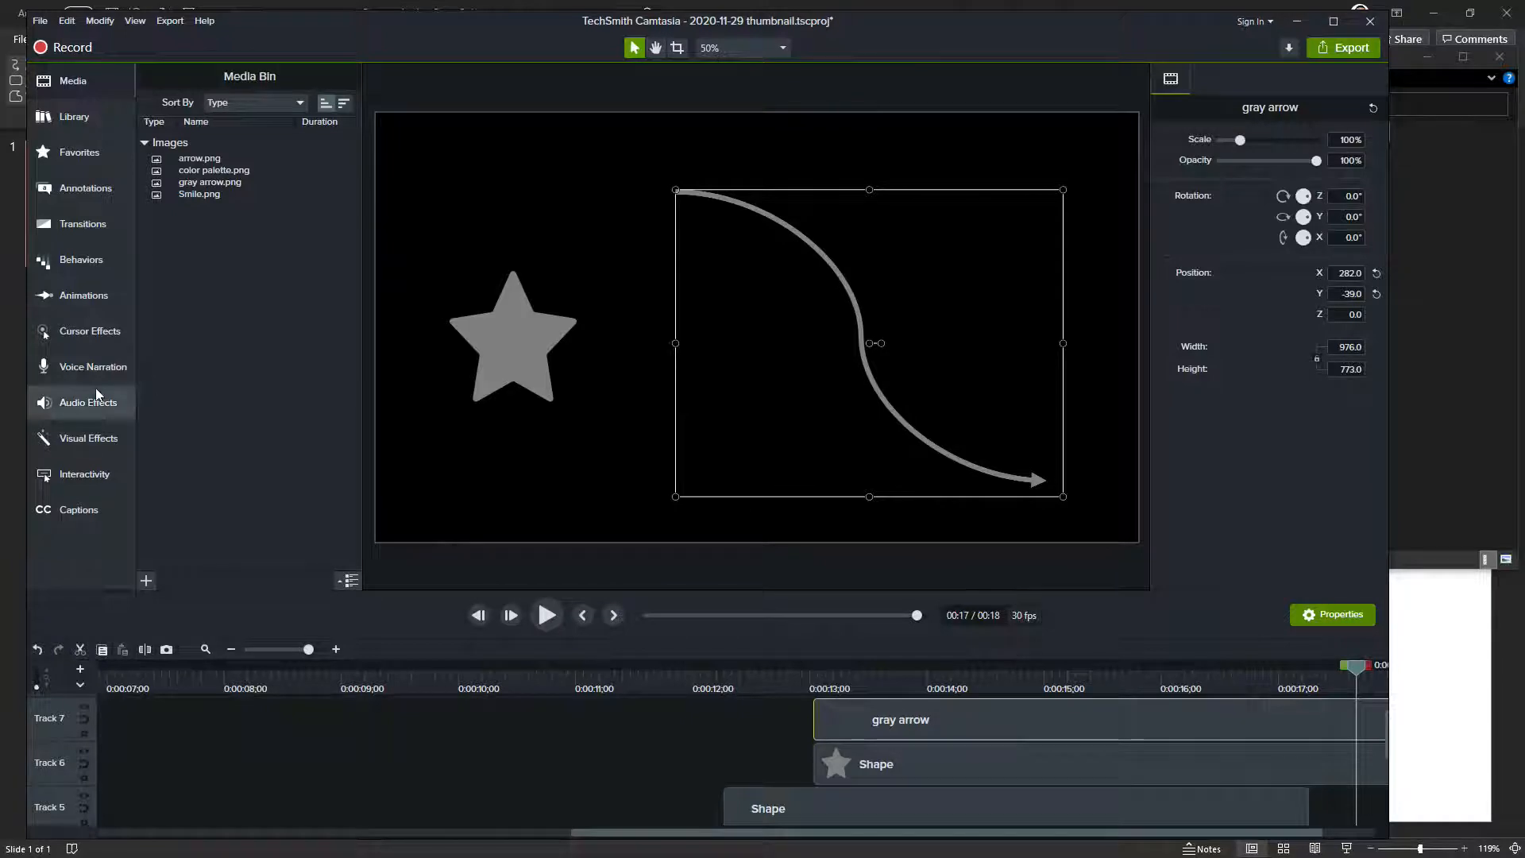
Apply the Colorize visual effect to the gray arrow on the canvas.
{"action": "left_click", "coordinate": [83, 443]}
{"action": "left_click_drag", "start_coordinate": [196, 274], "coordinate": [859, 316]}
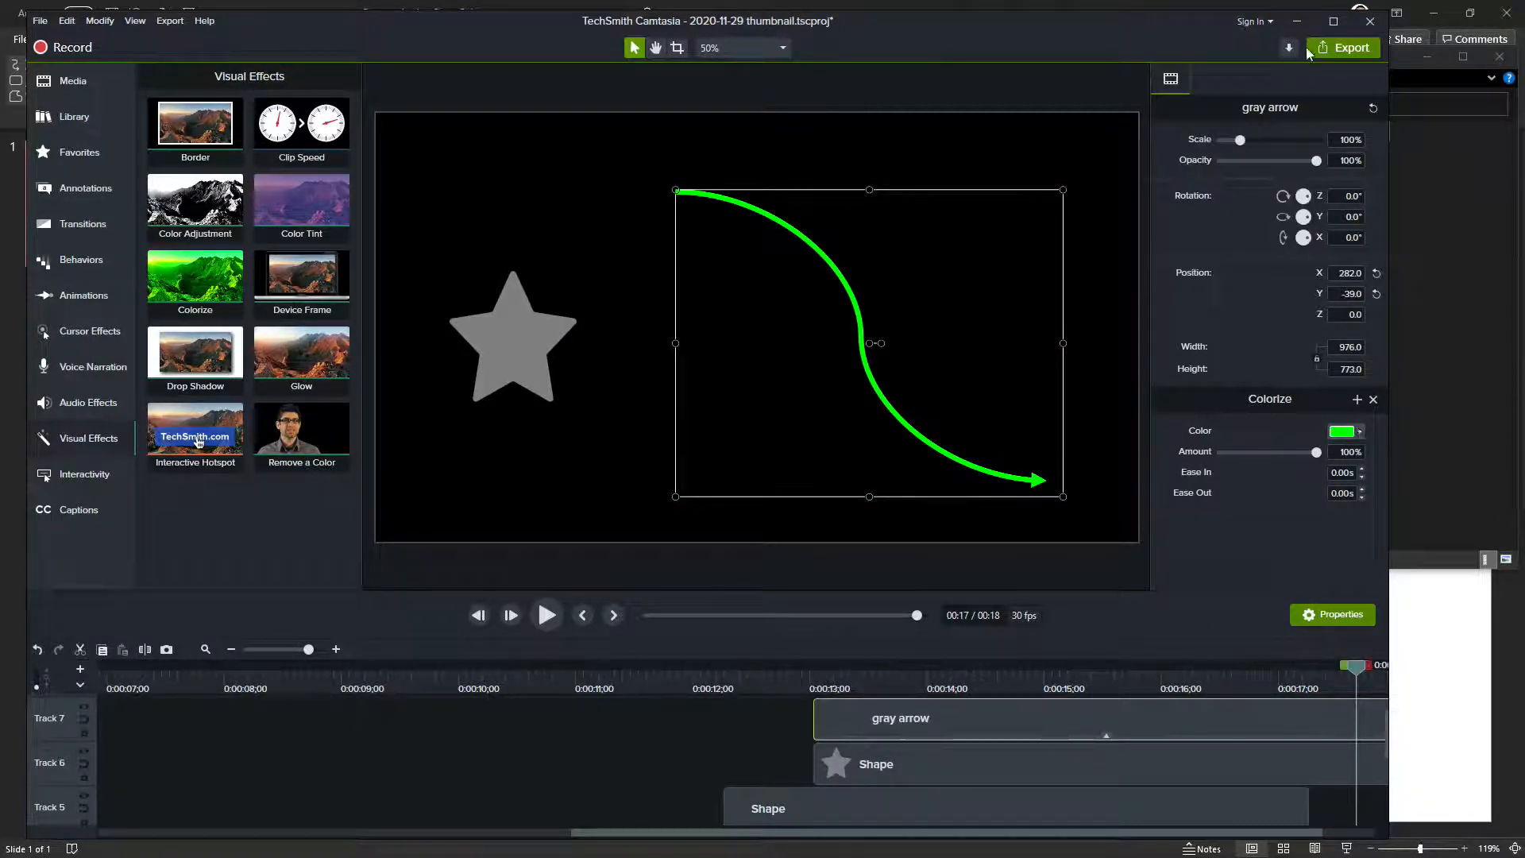
{"action": "left_click", "coordinate": [1333, 21]}
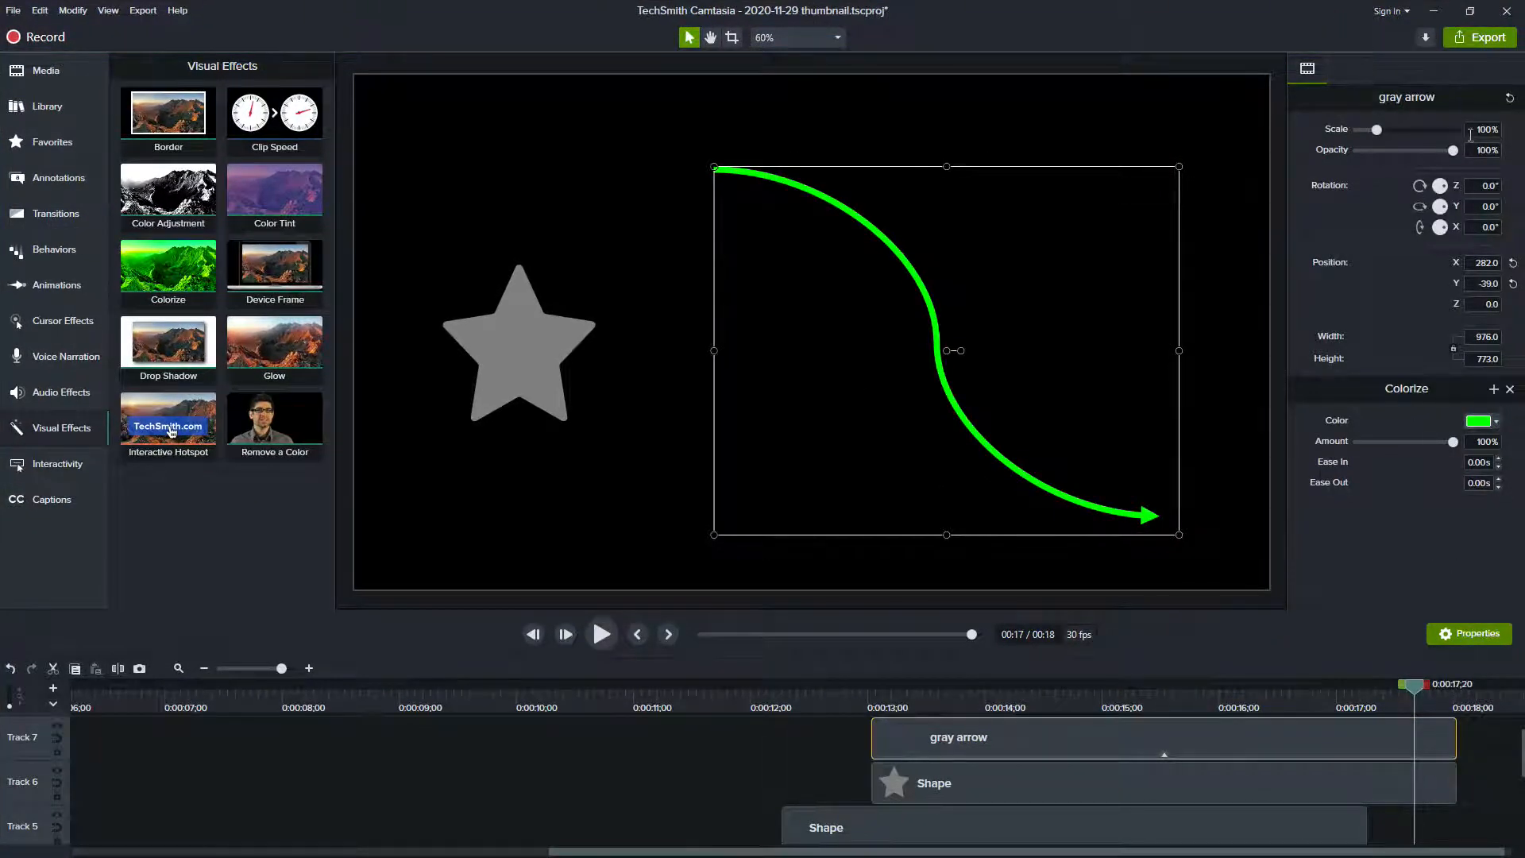
{"action": "left_click", "coordinate": [1470, 11]}
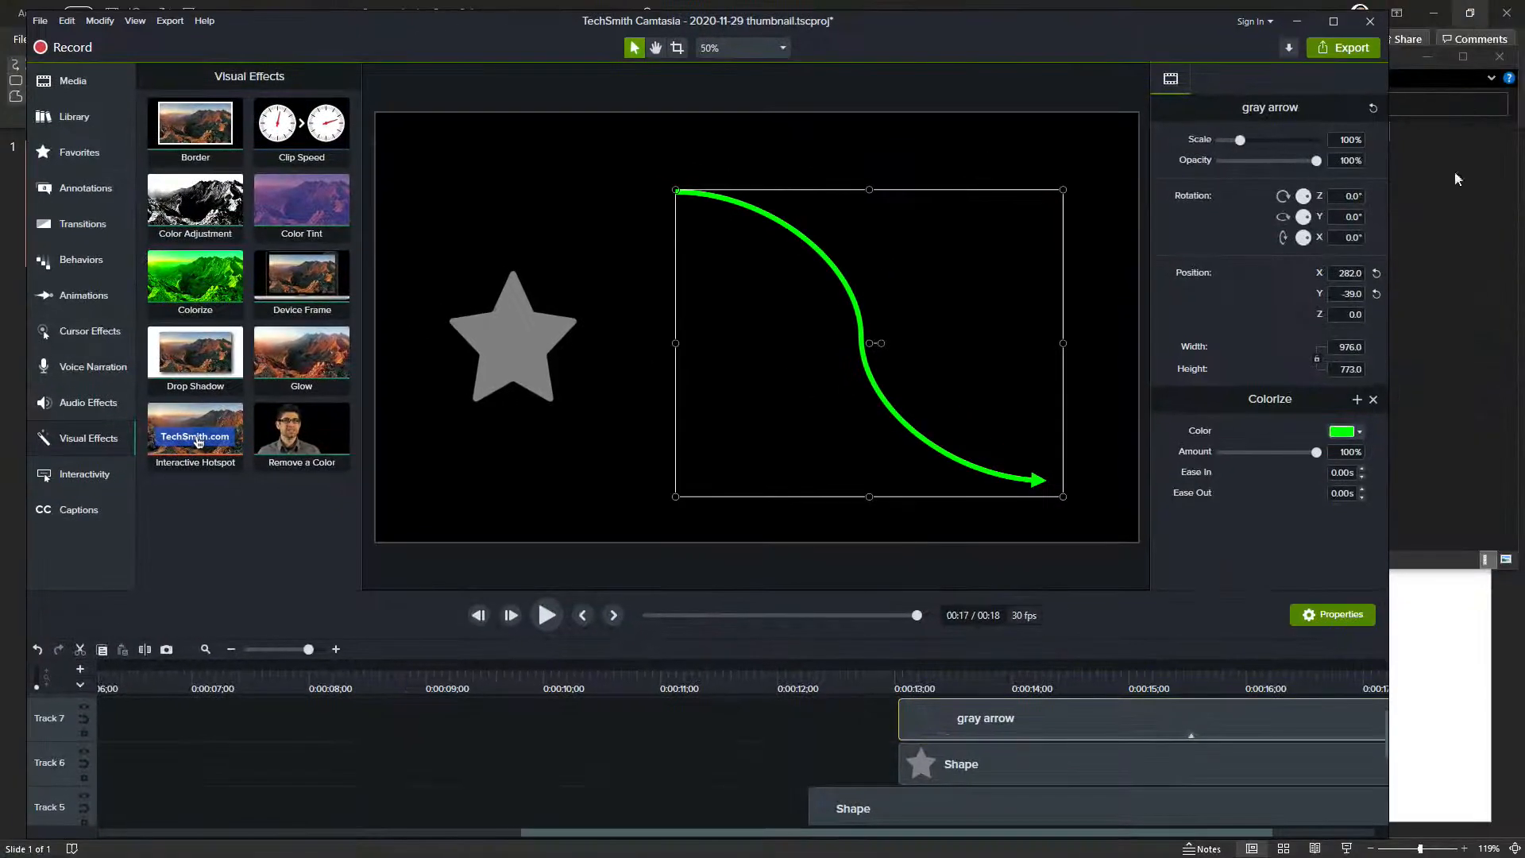
Try blue #000CFF, violet #A200FF and near-black #19161A as the gray arrow's Colorize color.
{"action": "left_click", "coordinate": [1357, 431]}
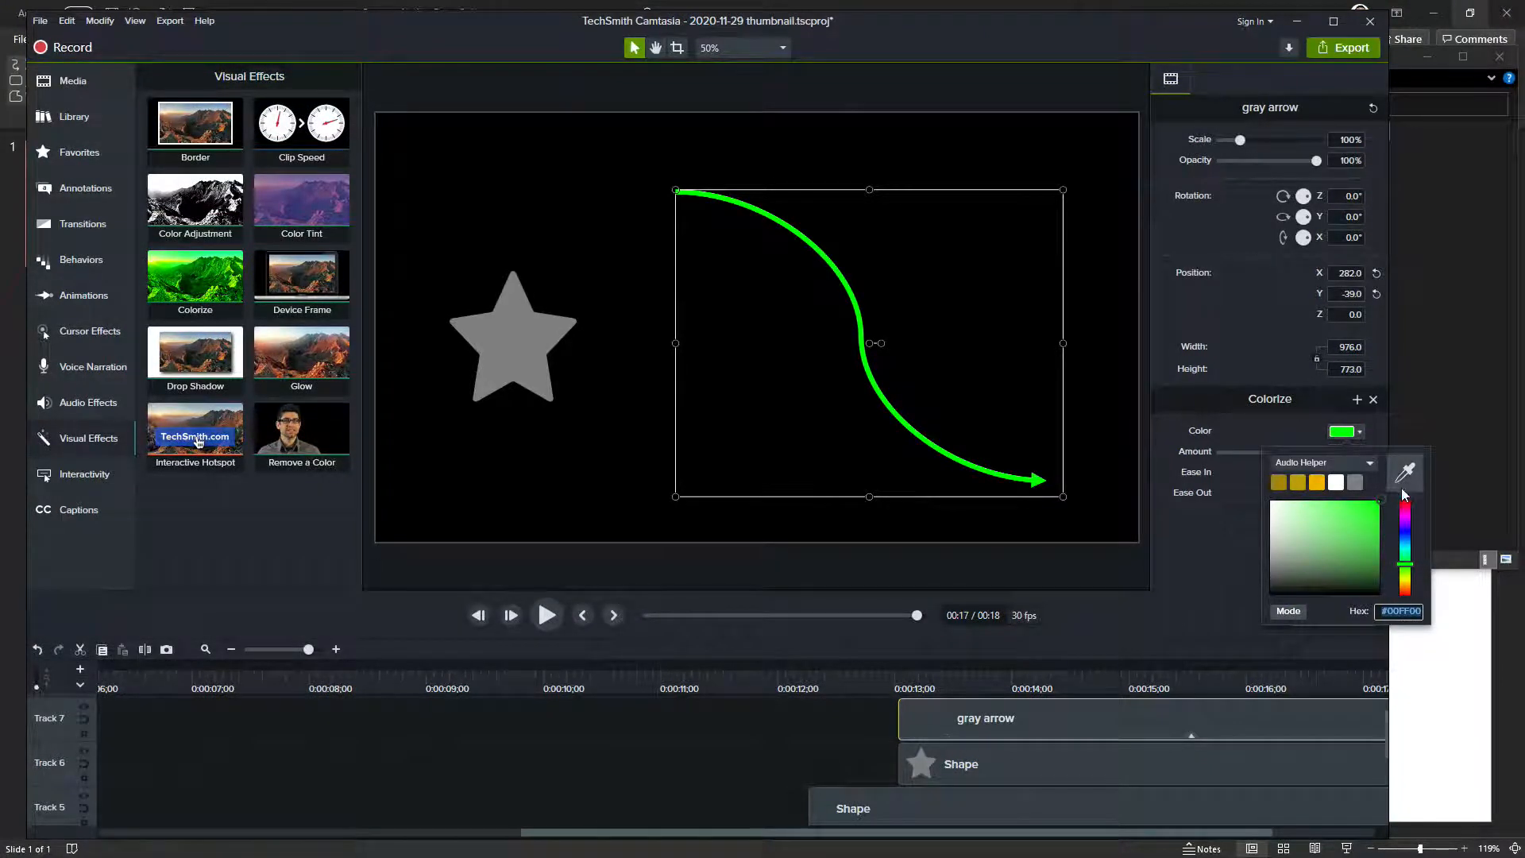
{"action": "left_click", "coordinate": [1406, 532]}
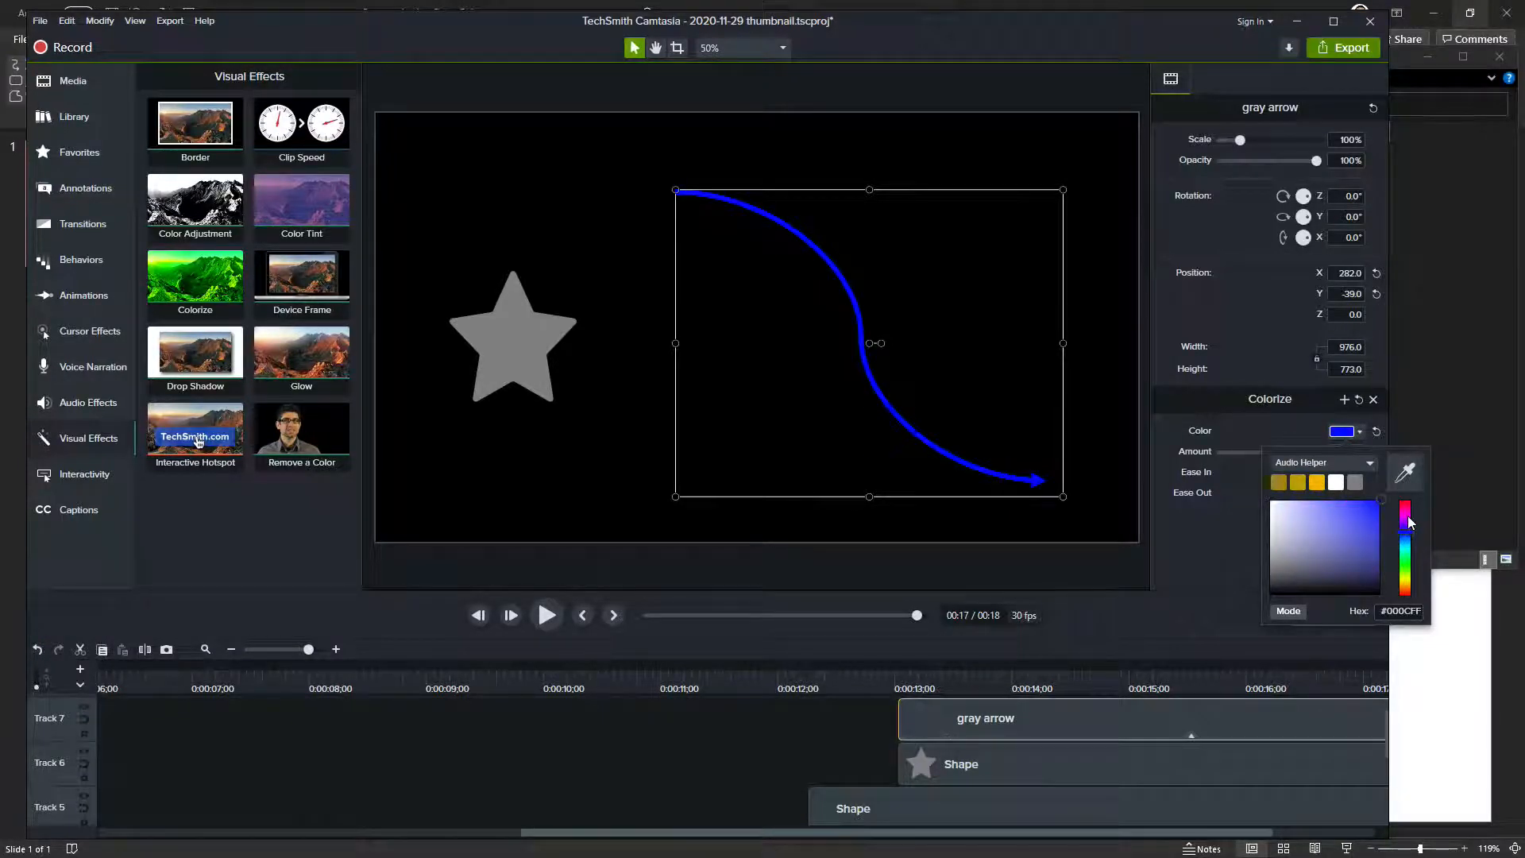
{"action": "left_click", "coordinate": [1407, 524]}
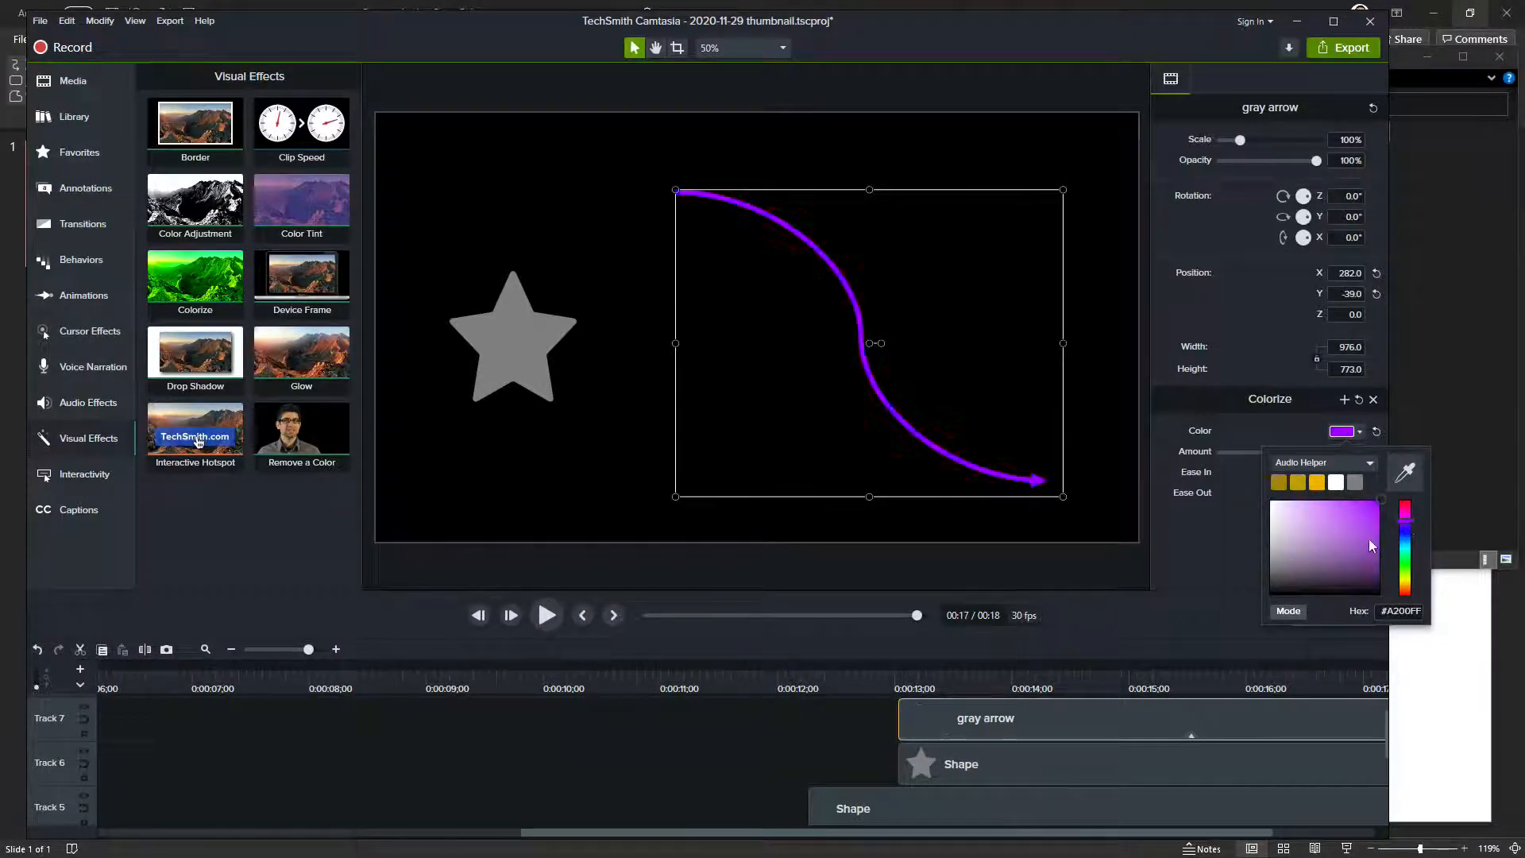
{"action": "left_click_drag", "start_coordinate": [1370, 542], "coordinate": [1284, 584]}
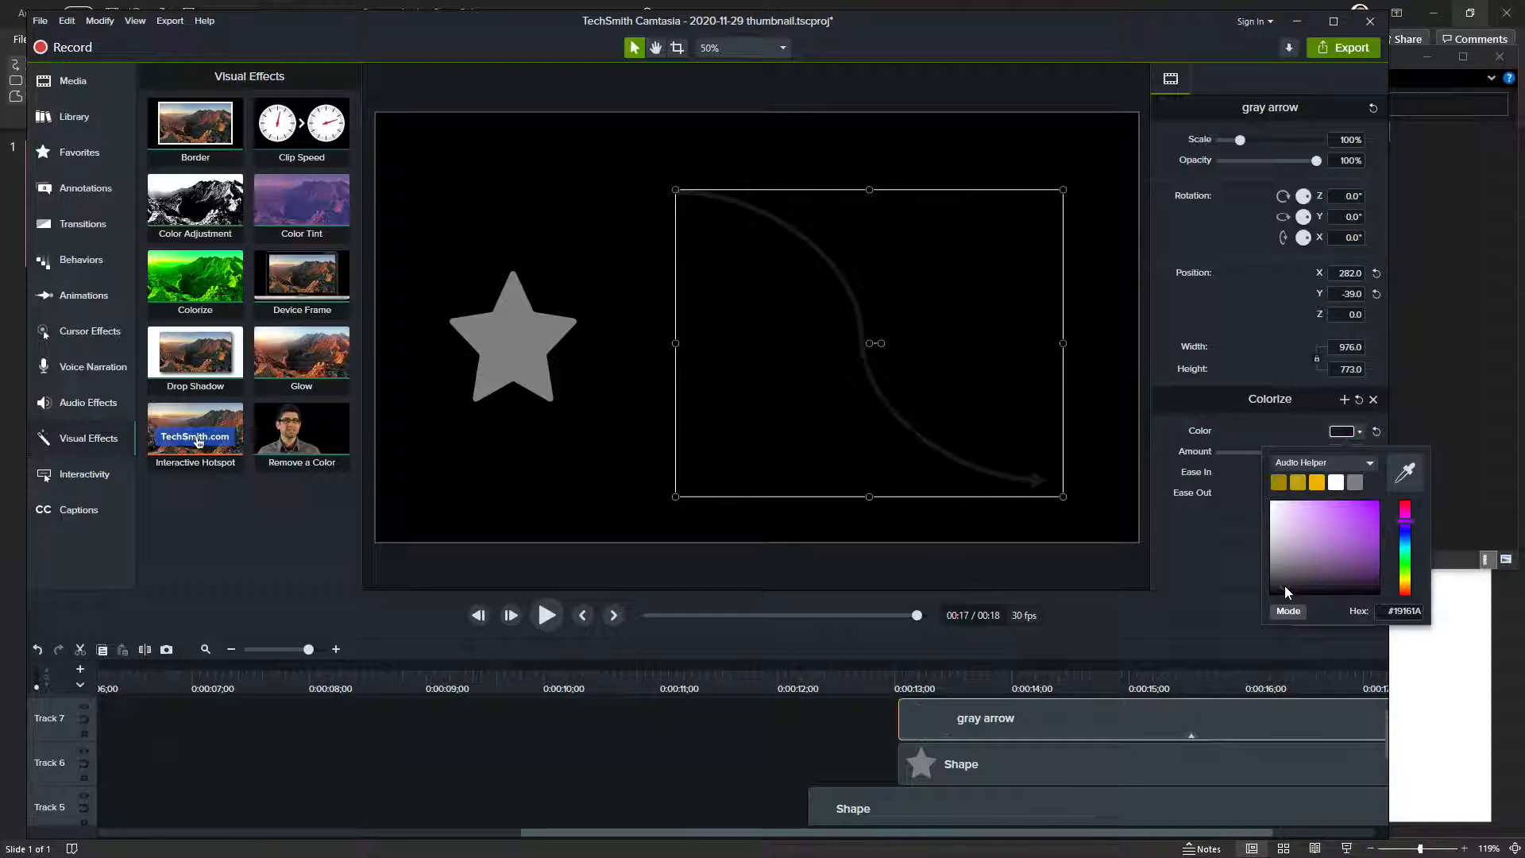
Shift the arrow's Colorize hue to cyan, try lighter and darker shades, and settle on #2FC3D5.
{"action": "left_click", "coordinate": [1376, 544]}
{"action": "left_click", "coordinate": [1406, 538]}
{"action": "left_click_drag", "start_coordinate": [1408, 545], "coordinate": [1406, 546]}
{"action": "left_click", "coordinate": [1356, 538]}
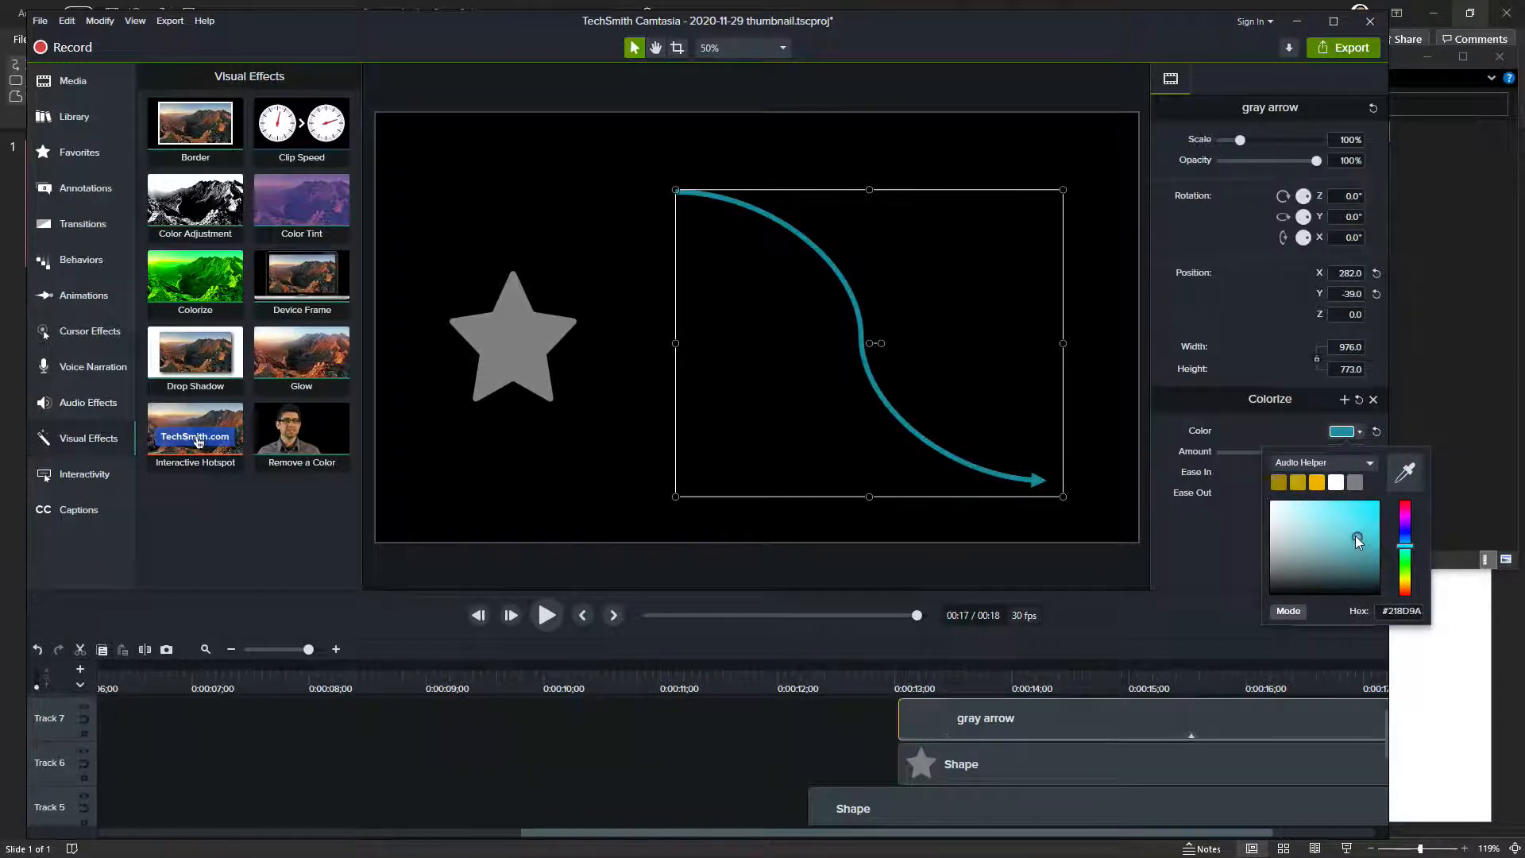
{"action": "left_click", "coordinate": [1373, 510]}
{"action": "left_click", "coordinate": [1281, 516]}
{"action": "left_click", "coordinate": [1339, 548]}
{"action": "left_click", "coordinate": [1330, 583]}
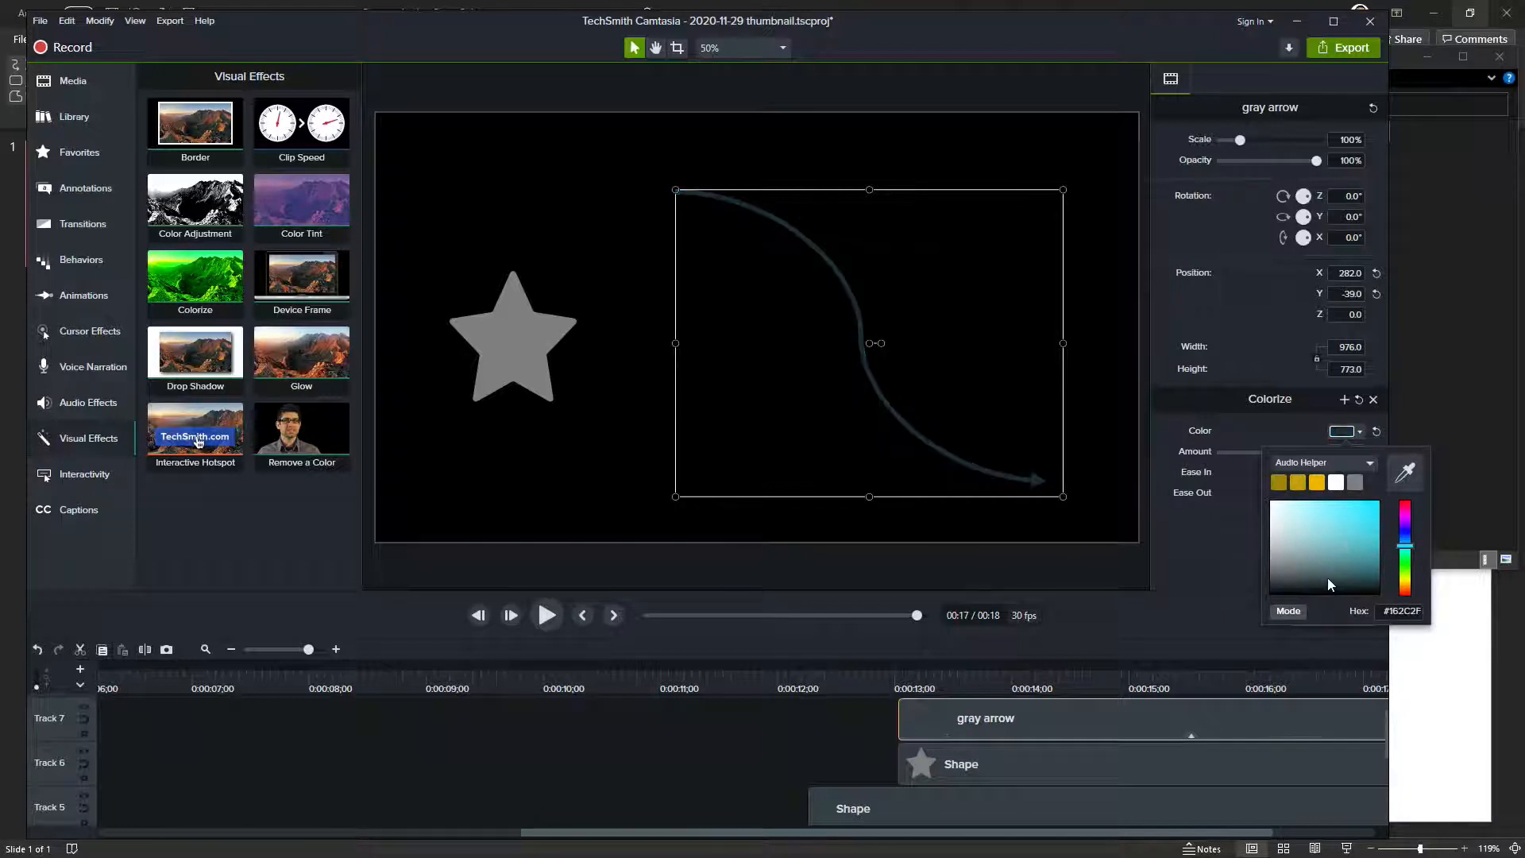
{"action": "left_click_drag", "start_coordinate": [1363, 567], "coordinate": [1356, 514]}
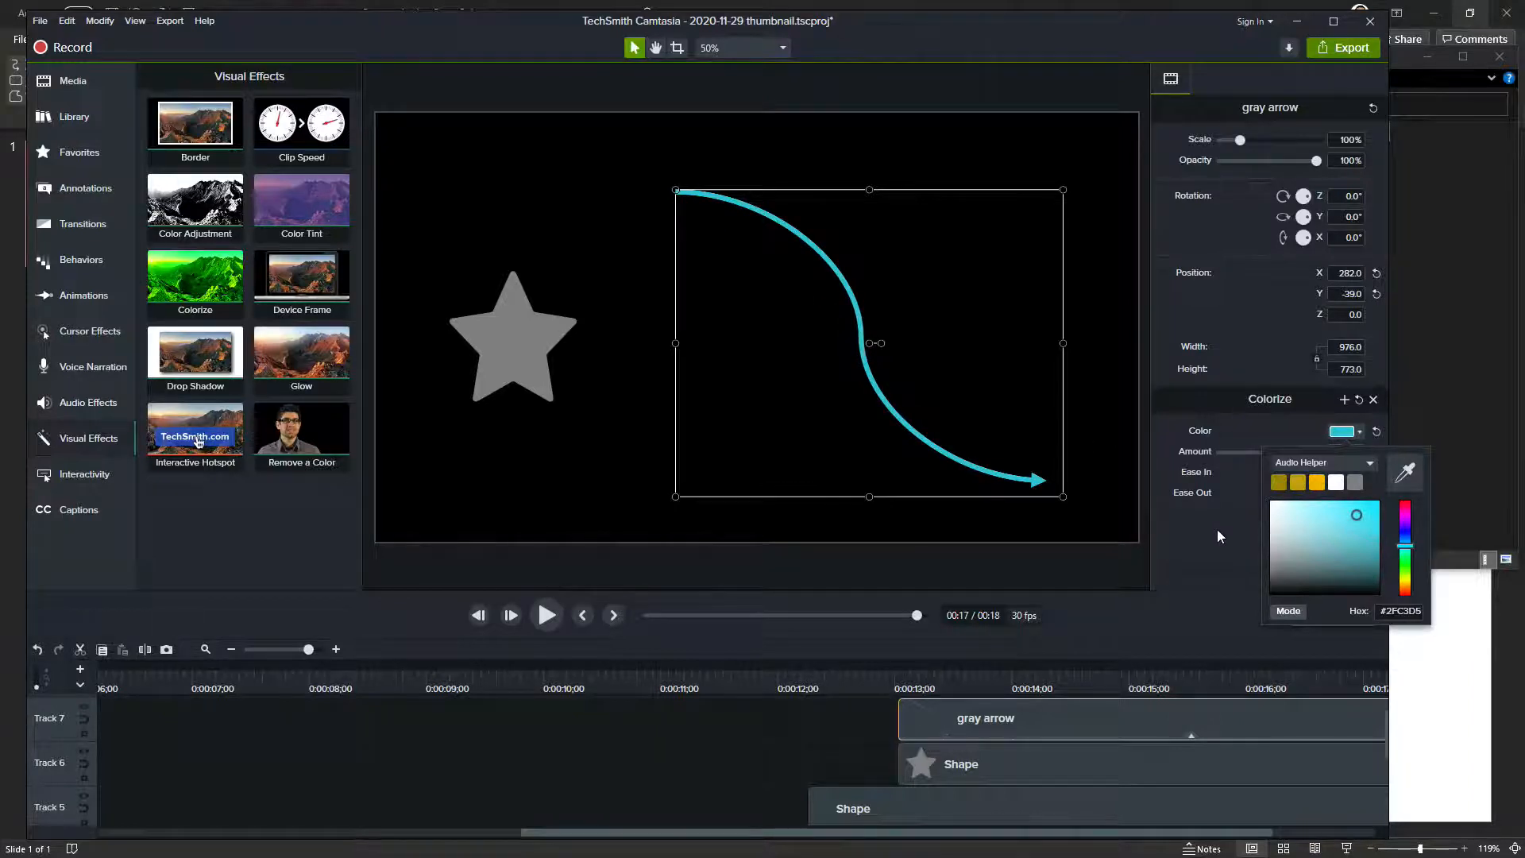
{"action": "left_click", "coordinate": [1217, 529]}
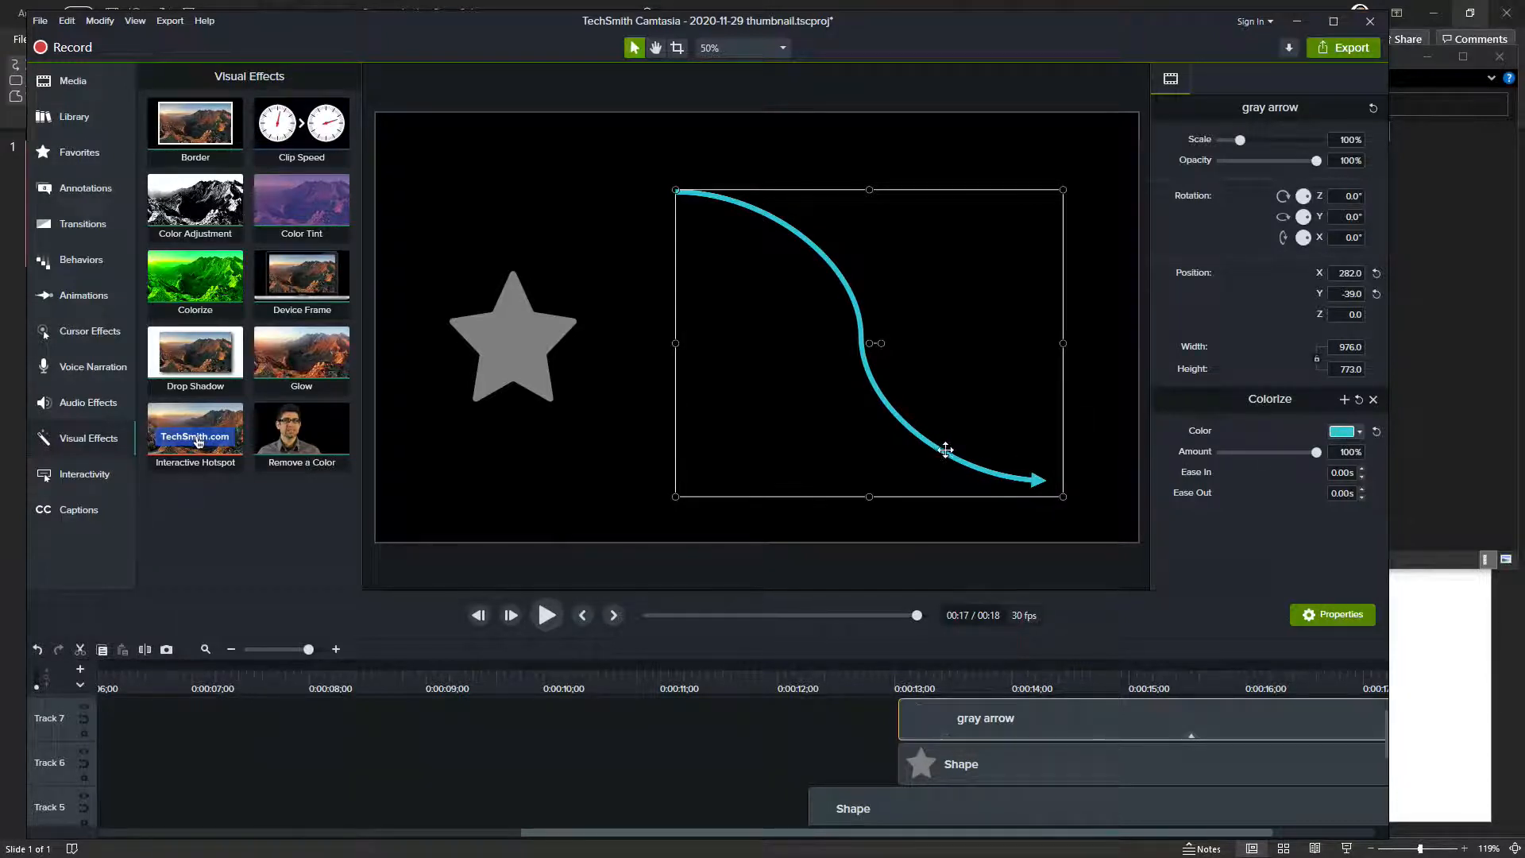
Brighten the arrow's Colorize color to fully saturated cyan #00E4FF.
{"action": "left_click", "coordinate": [1364, 431]}
{"action": "left_click_drag", "start_coordinate": [1365, 521], "coordinate": [1390, 500]}
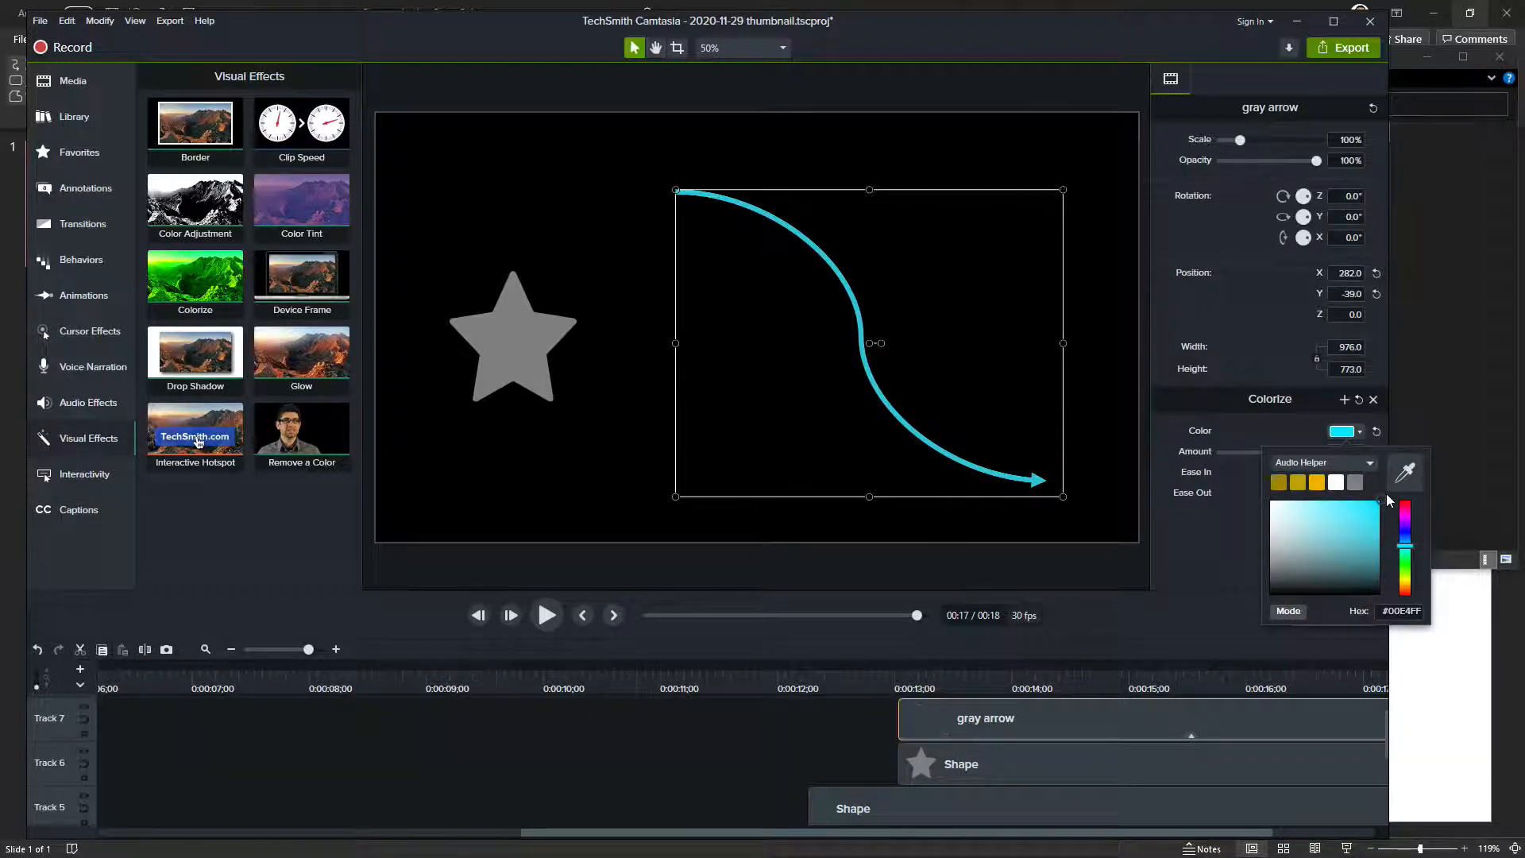
{"action": "left_click", "coordinate": [1223, 522]}
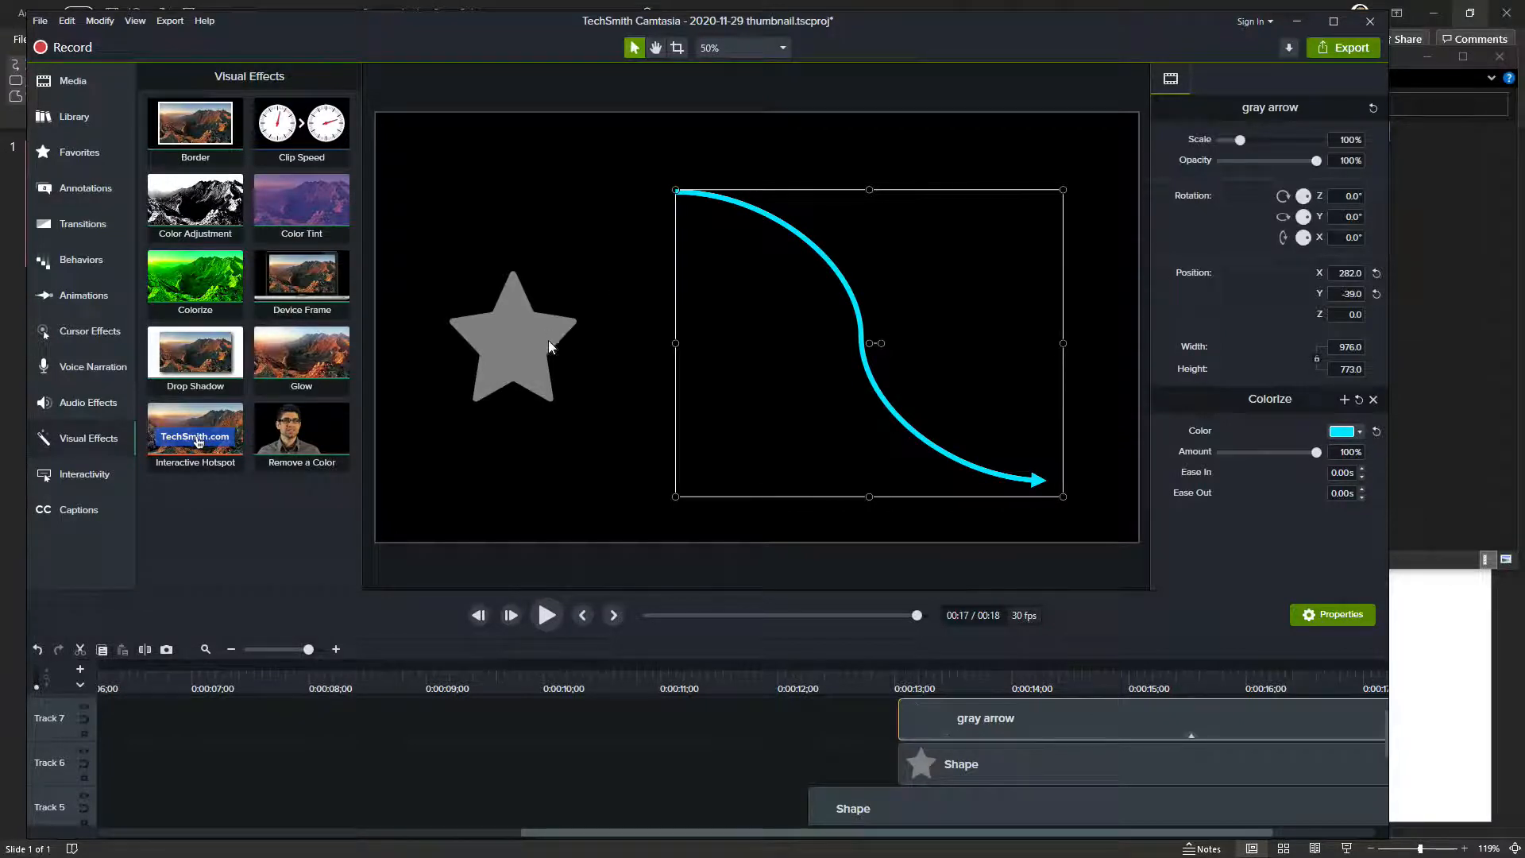
Set the star shape's fill color to black #000000.
{"action": "left_click", "coordinate": [515, 367]}
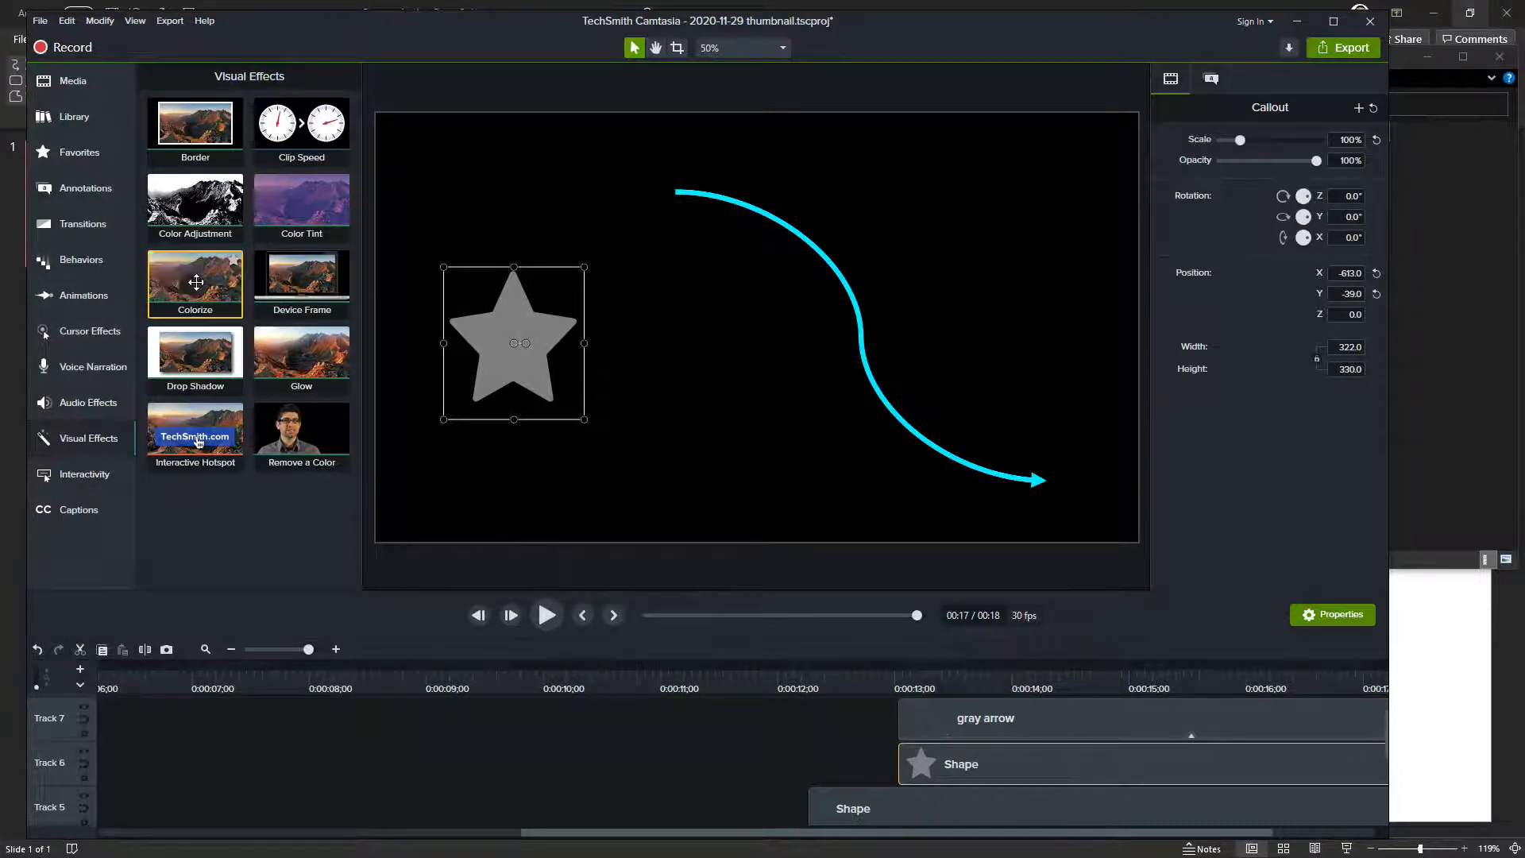
{"action": "mouse_move", "coordinate": [184, 278]}
{"action": "left_mouse_down"}
{"action": "mouse_move", "coordinate": [418, 316]}
{"action": "mouse_move", "coordinate": [181, 267]}
{"action": "mouse_move", "coordinate": [199, 280]}
{"action": "left_mouse_up"}
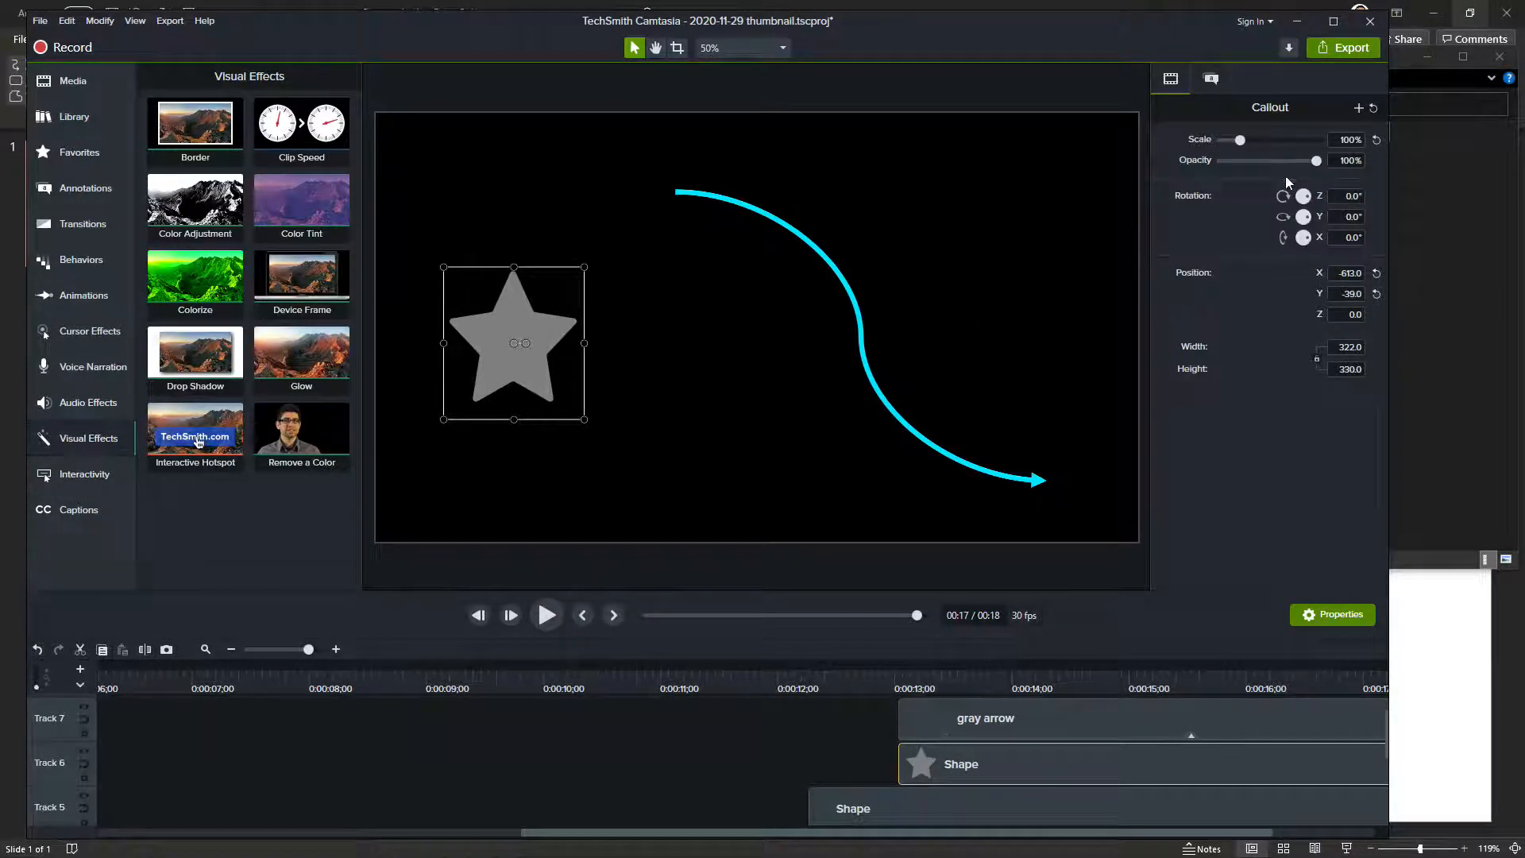
{"action": "left_click", "coordinate": [1218, 78]}
{"action": "left_click", "coordinate": [1358, 244]}
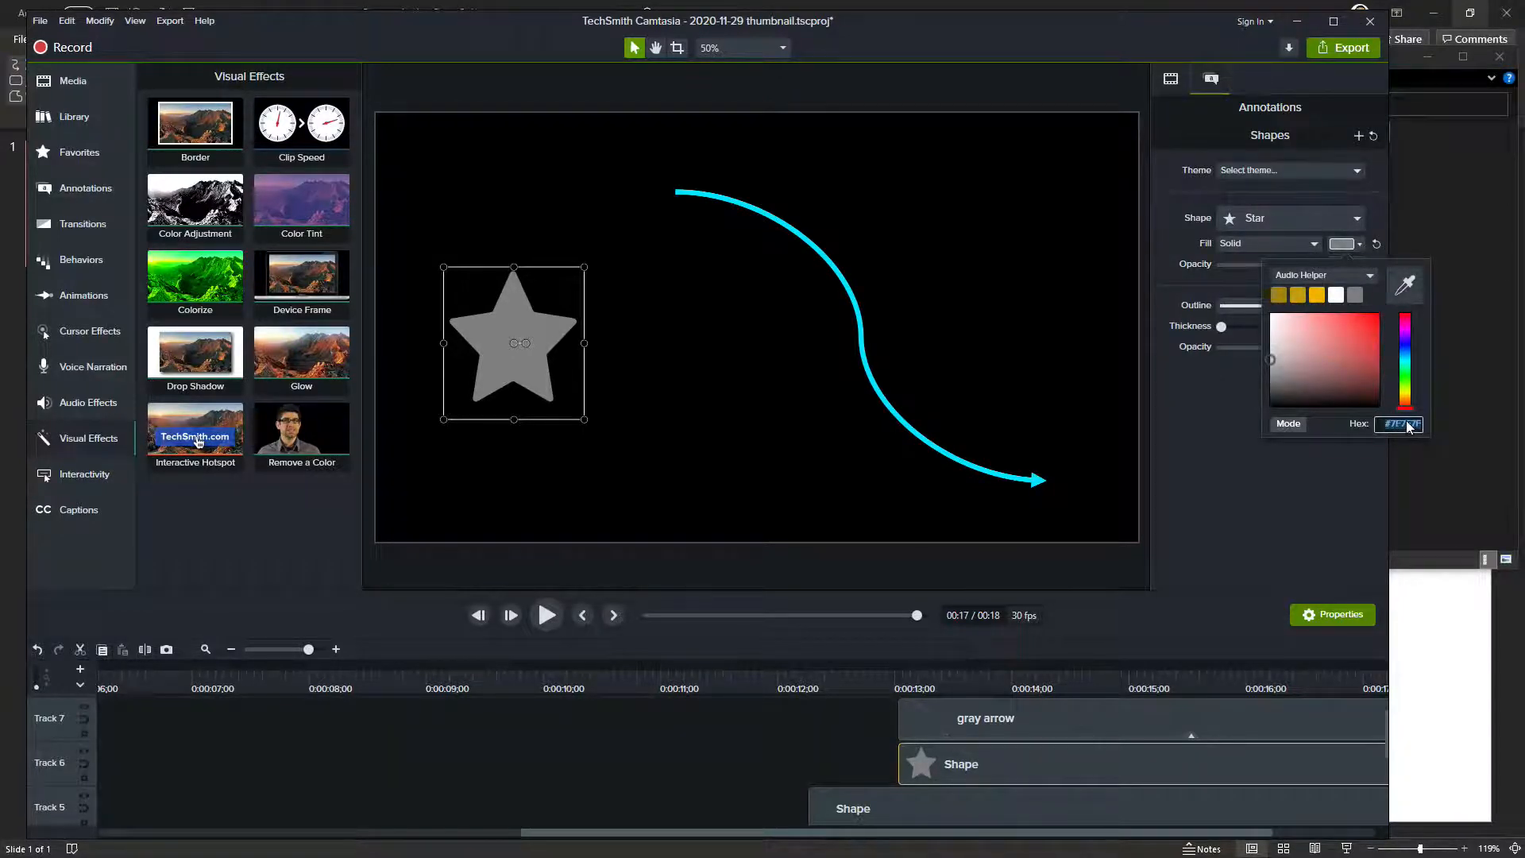
{"action": "type", "text": "000000"}
{"action": "key", "text": "Return"}
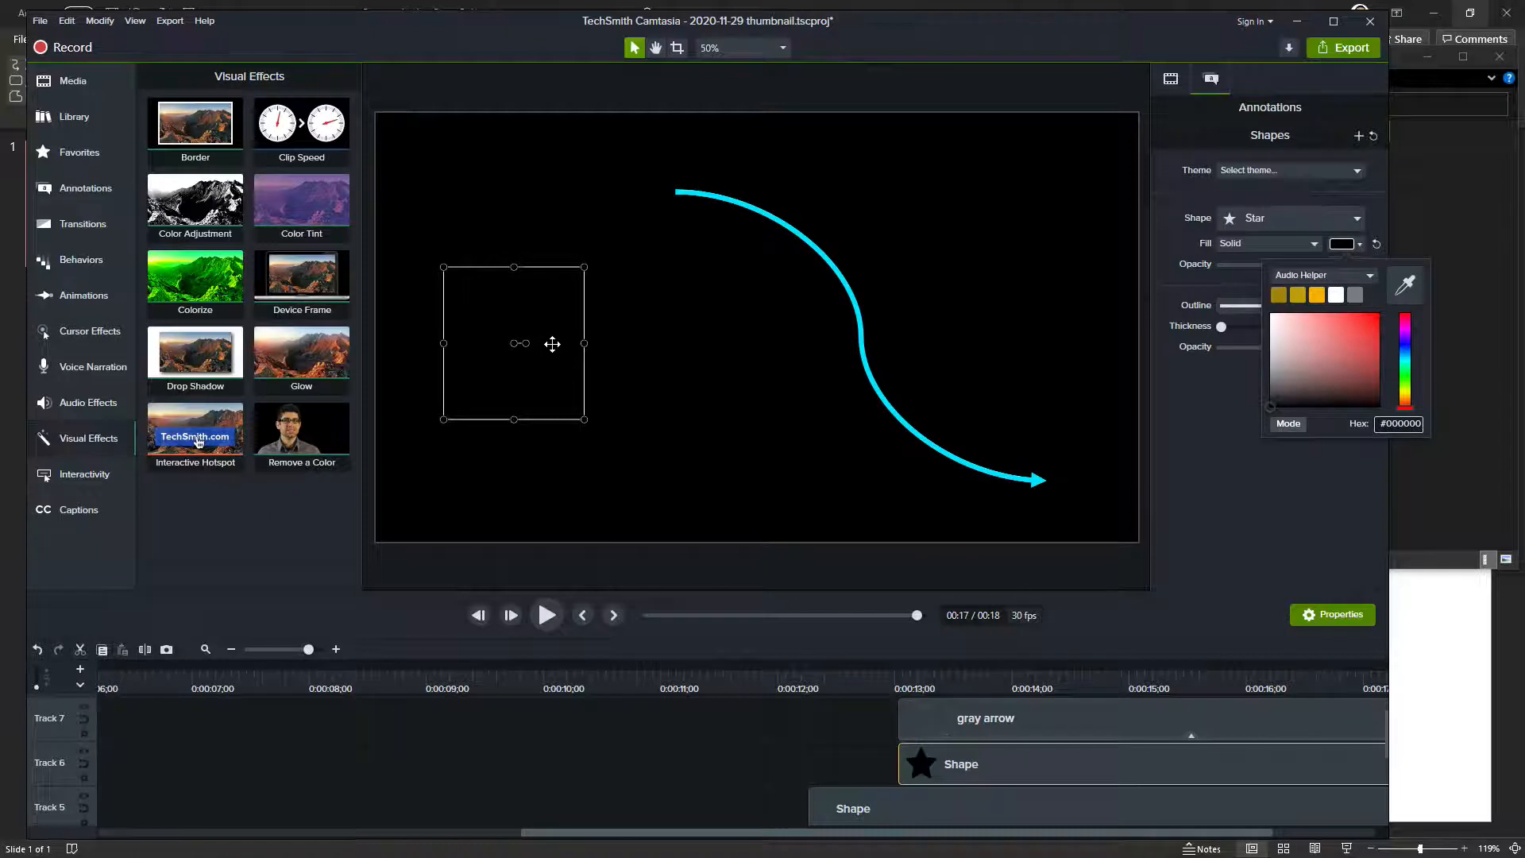
{"action": "left_click", "coordinate": [1206, 436]}
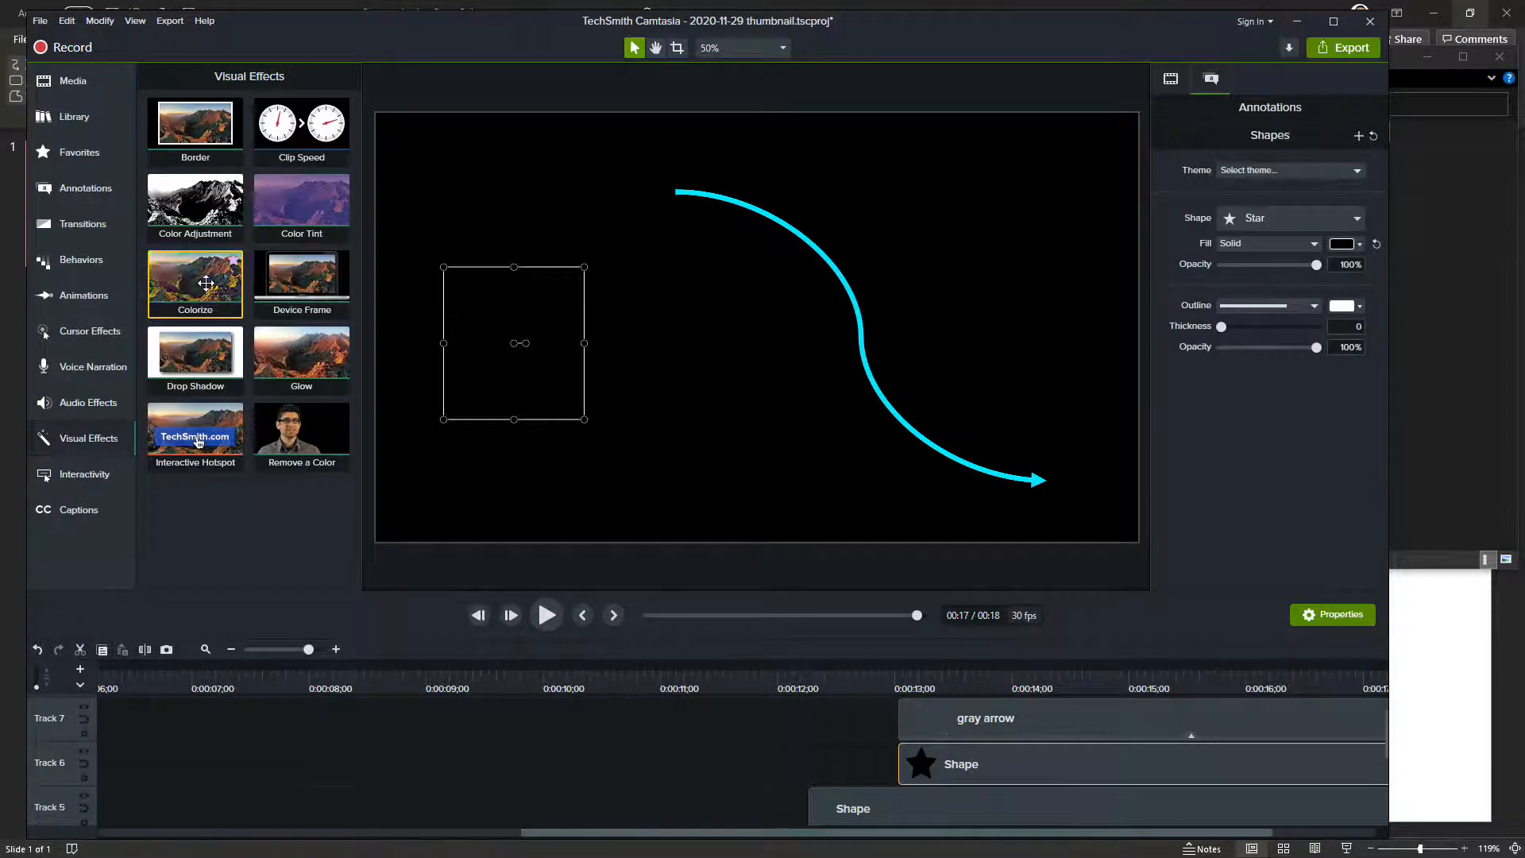
Apply the Color Tint visual effect to the black star shape.
{"action": "left_click_drag", "start_coordinate": [297, 201], "coordinate": [507, 340]}
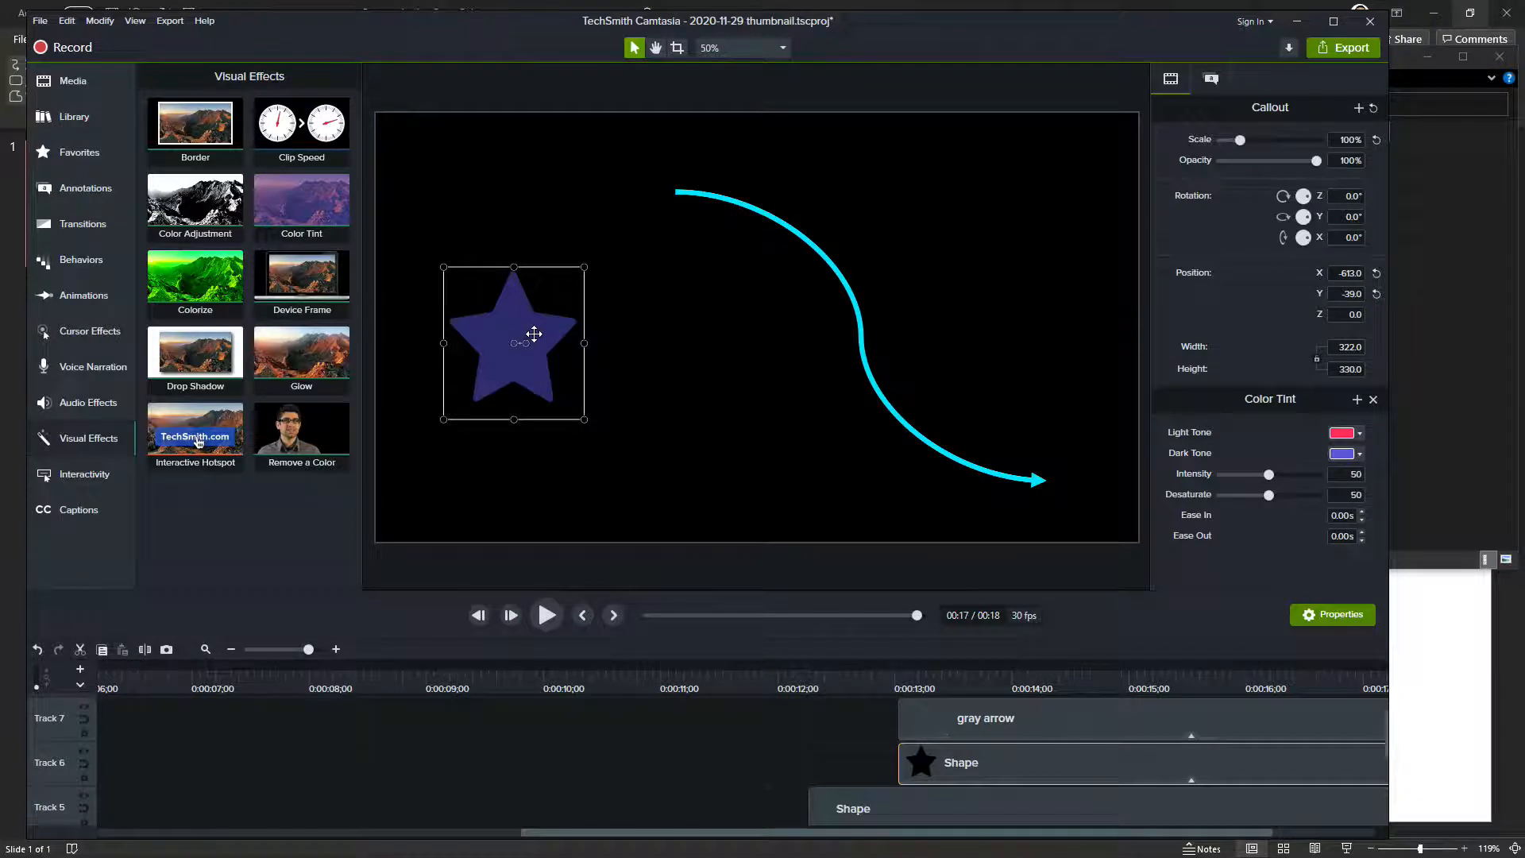
{"action": "key", "text": "ctrl+z"}
{"action": "left_click_drag", "start_coordinate": [306, 206], "coordinate": [942, 761]}
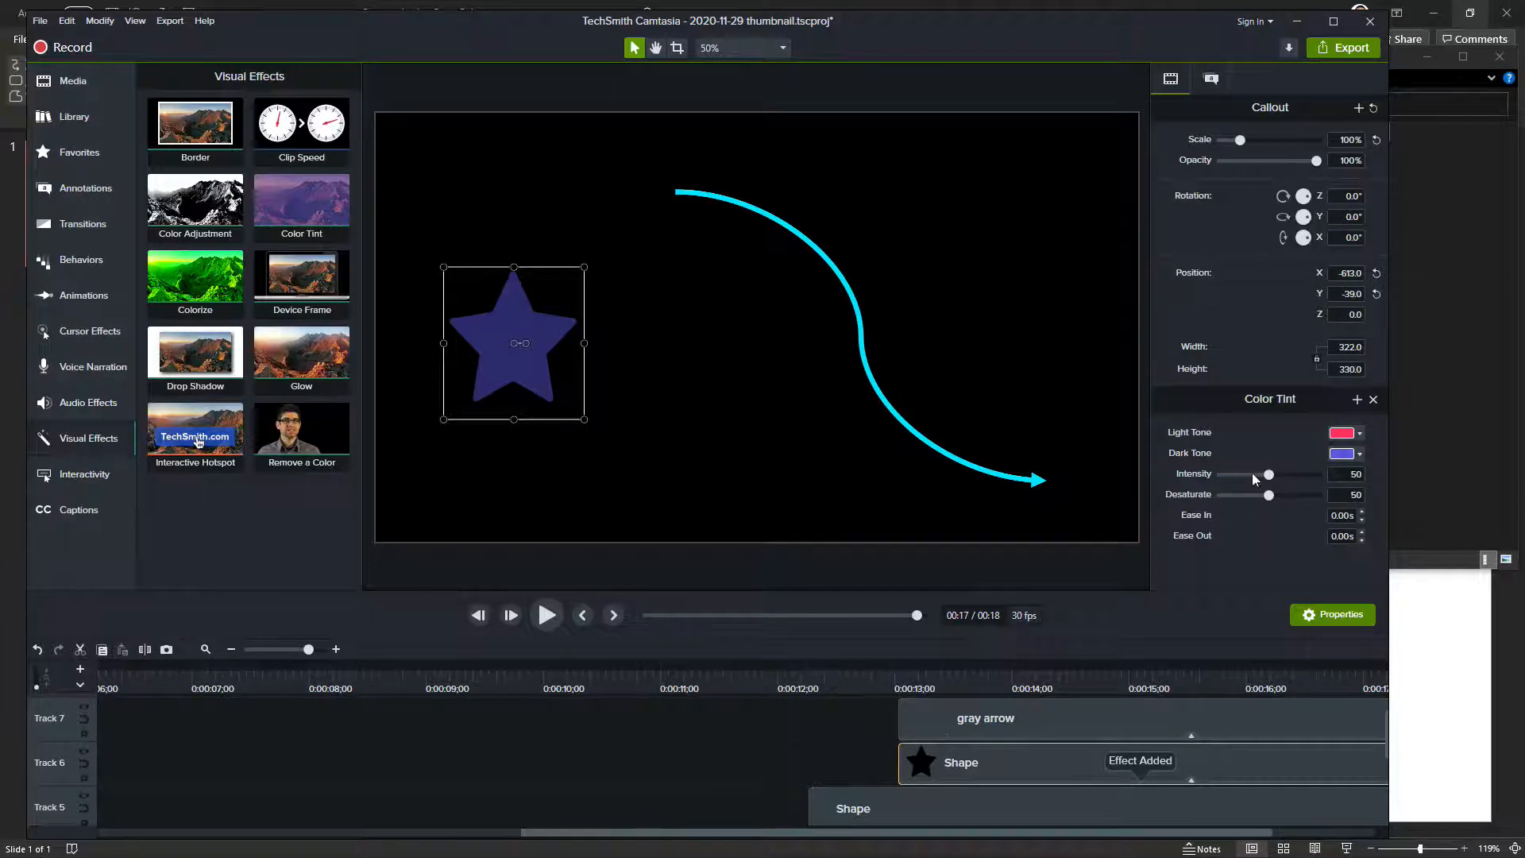
Set the star's Color Tint Dark Tone to the dark green swatch of the Cam Answers theme.
{"action": "left_click", "coordinate": [1360, 453]}
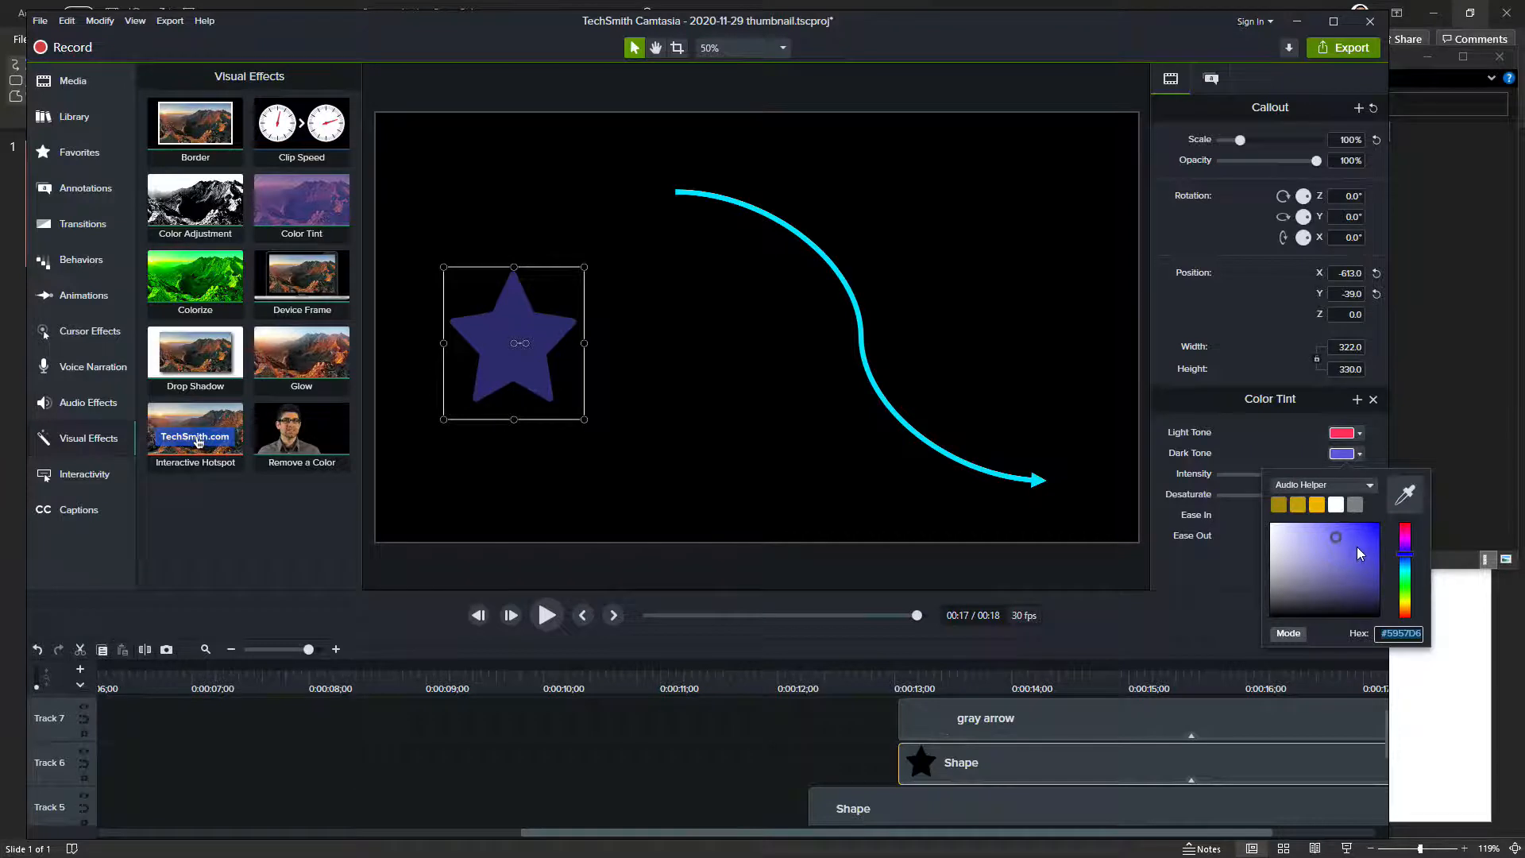
{"action": "left_click", "coordinate": [1369, 486]}
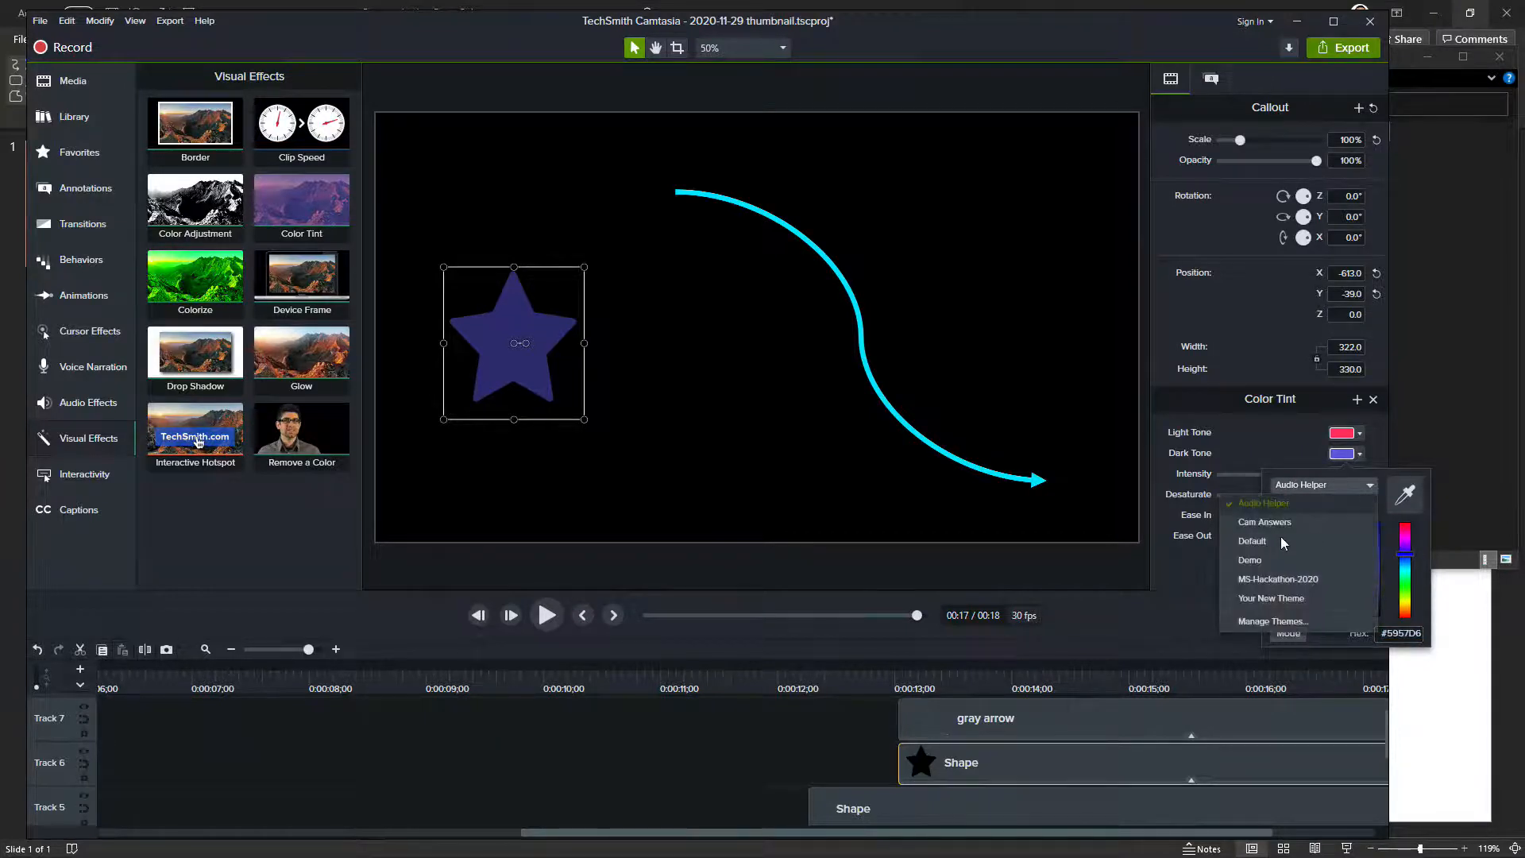
{"action": "left_click", "coordinate": [1263, 522]}
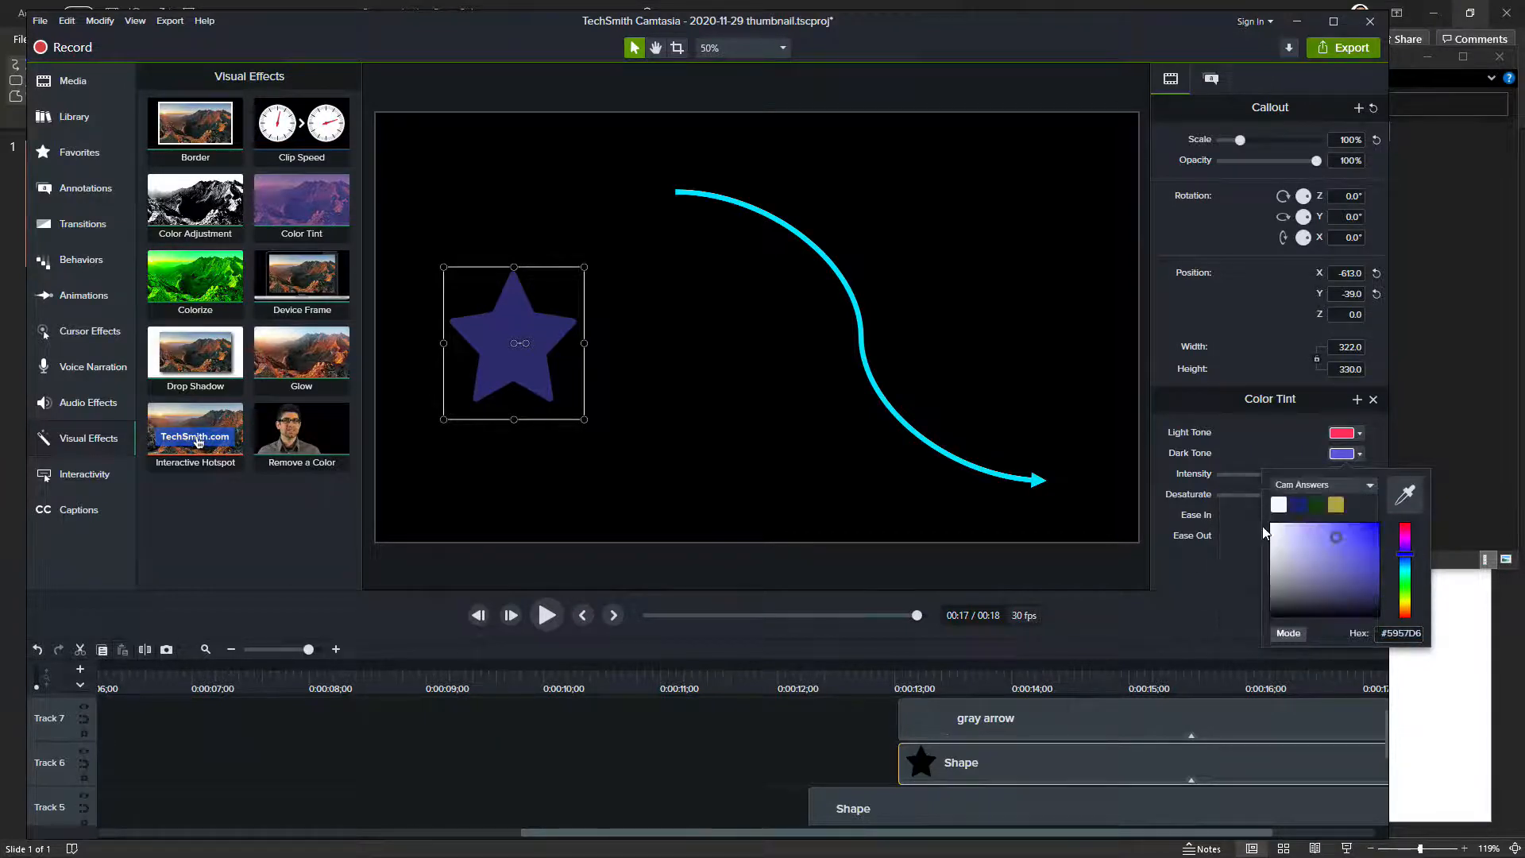
{"action": "left_click", "coordinate": [1318, 504]}
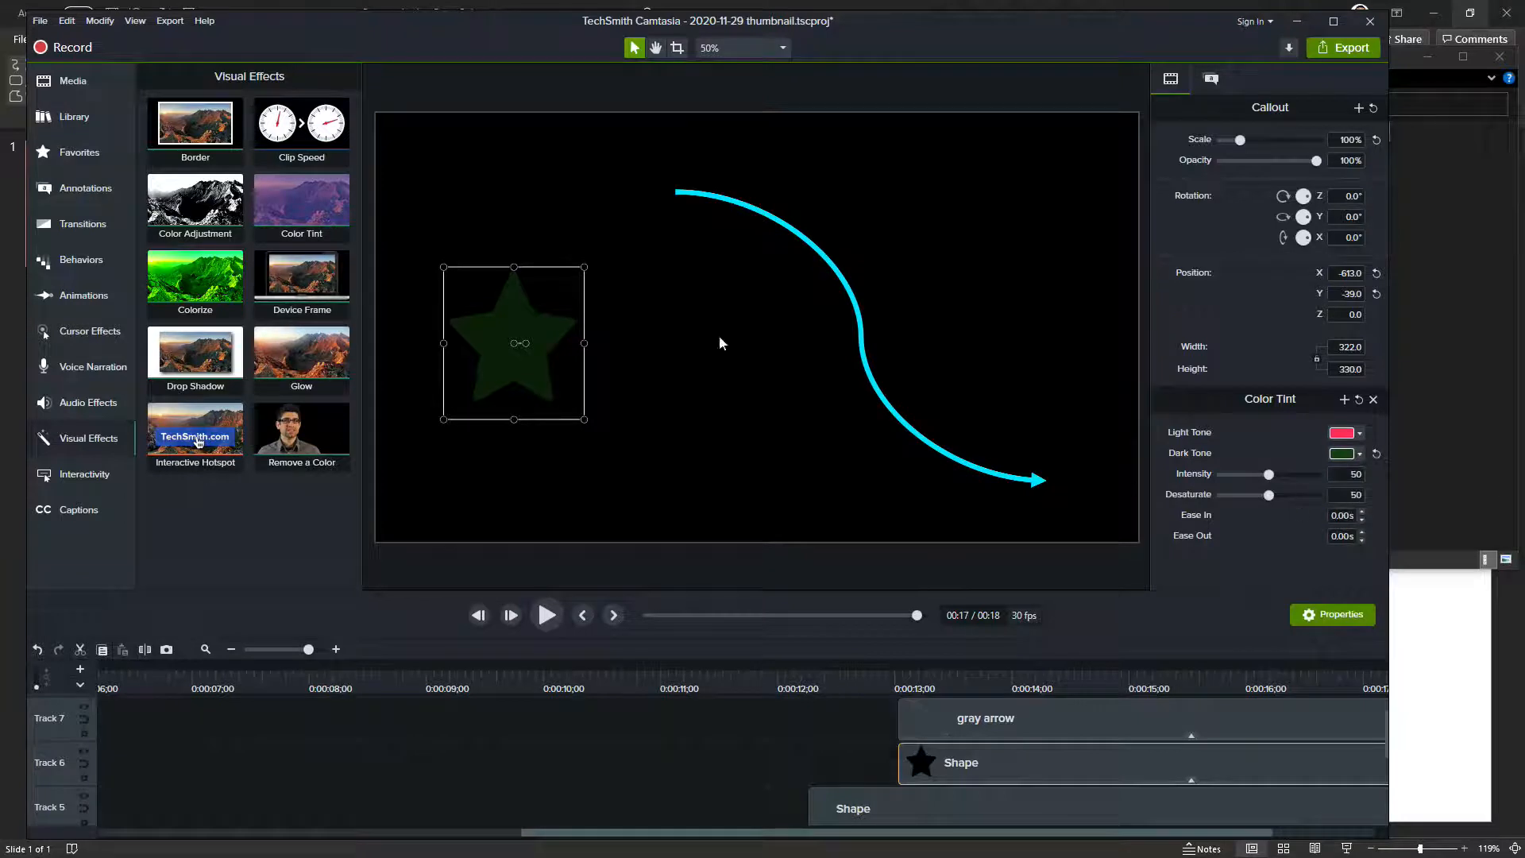
Lighten the star's Dark Tone to green #91EA8C and raise the Color Tint intensity to 100.
{"action": "left_click", "coordinate": [1359, 451]}
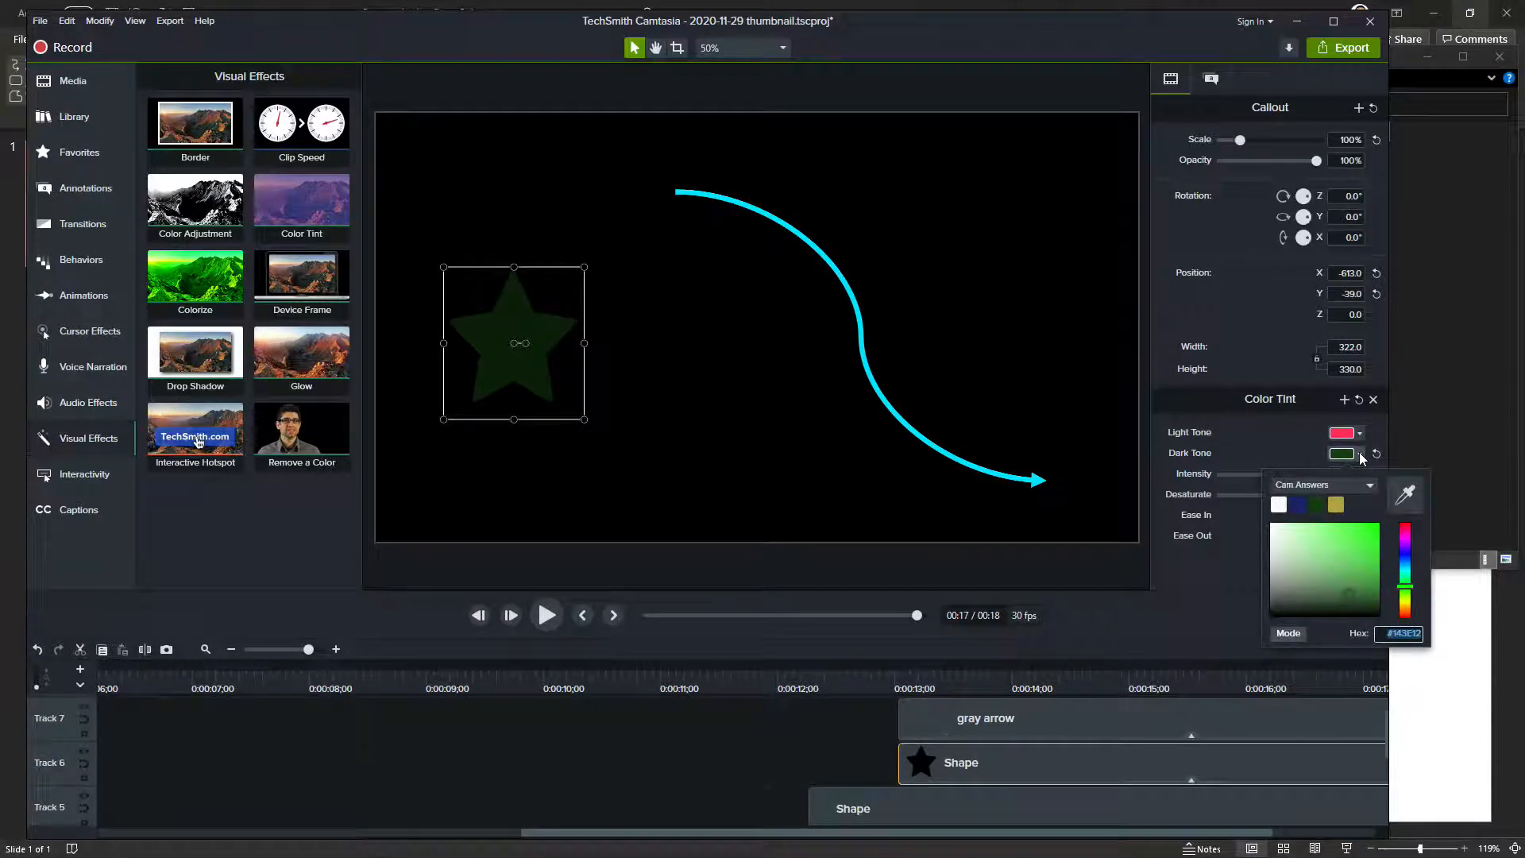
{"action": "left_click", "coordinate": [1311, 542]}
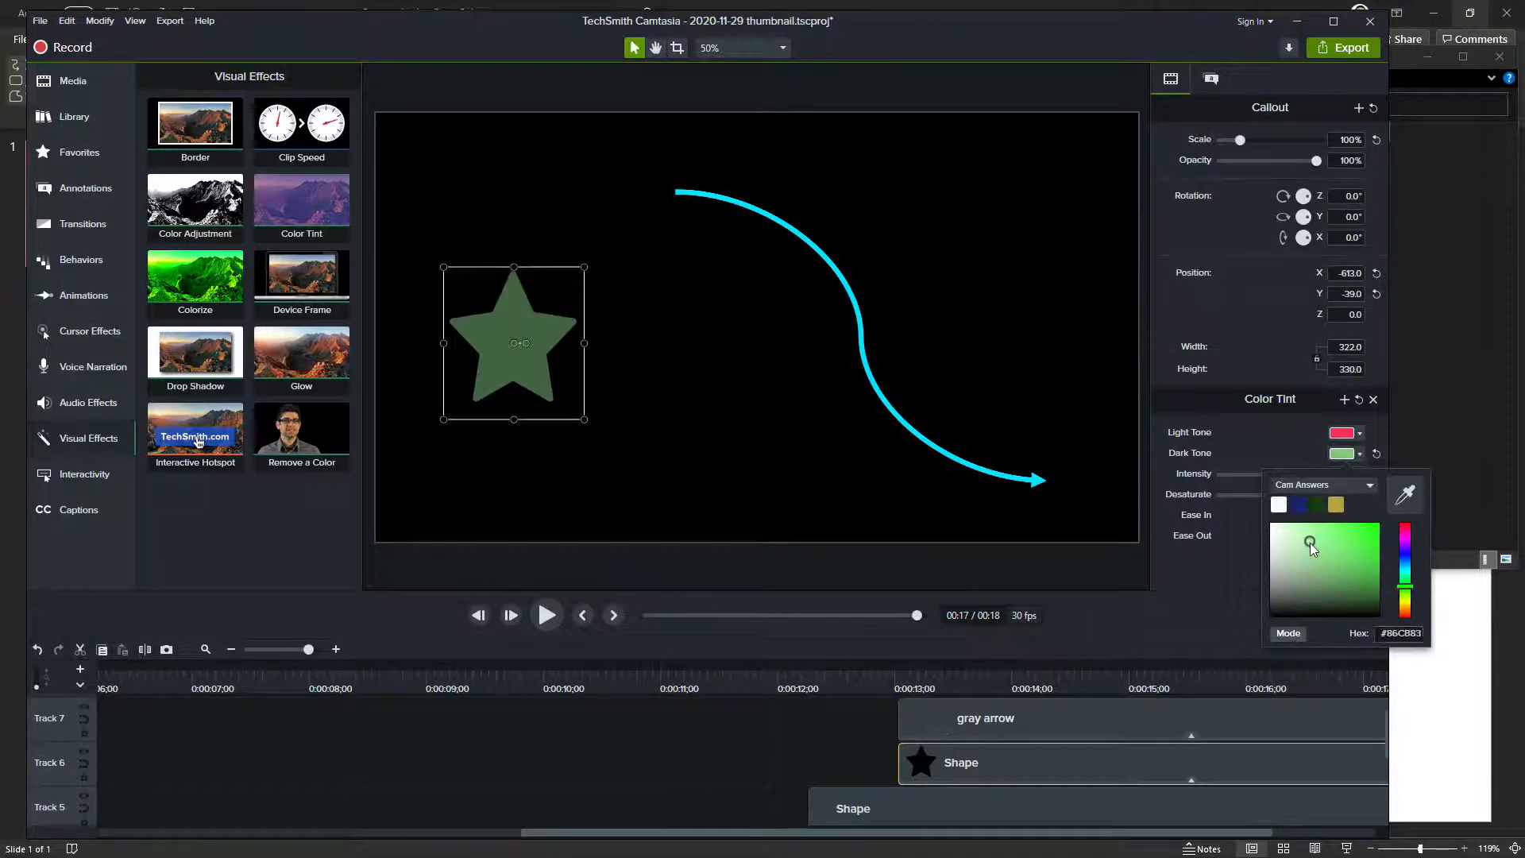
{"action": "left_click", "coordinate": [1327, 554]}
{"action": "left_click", "coordinate": [1315, 530]}
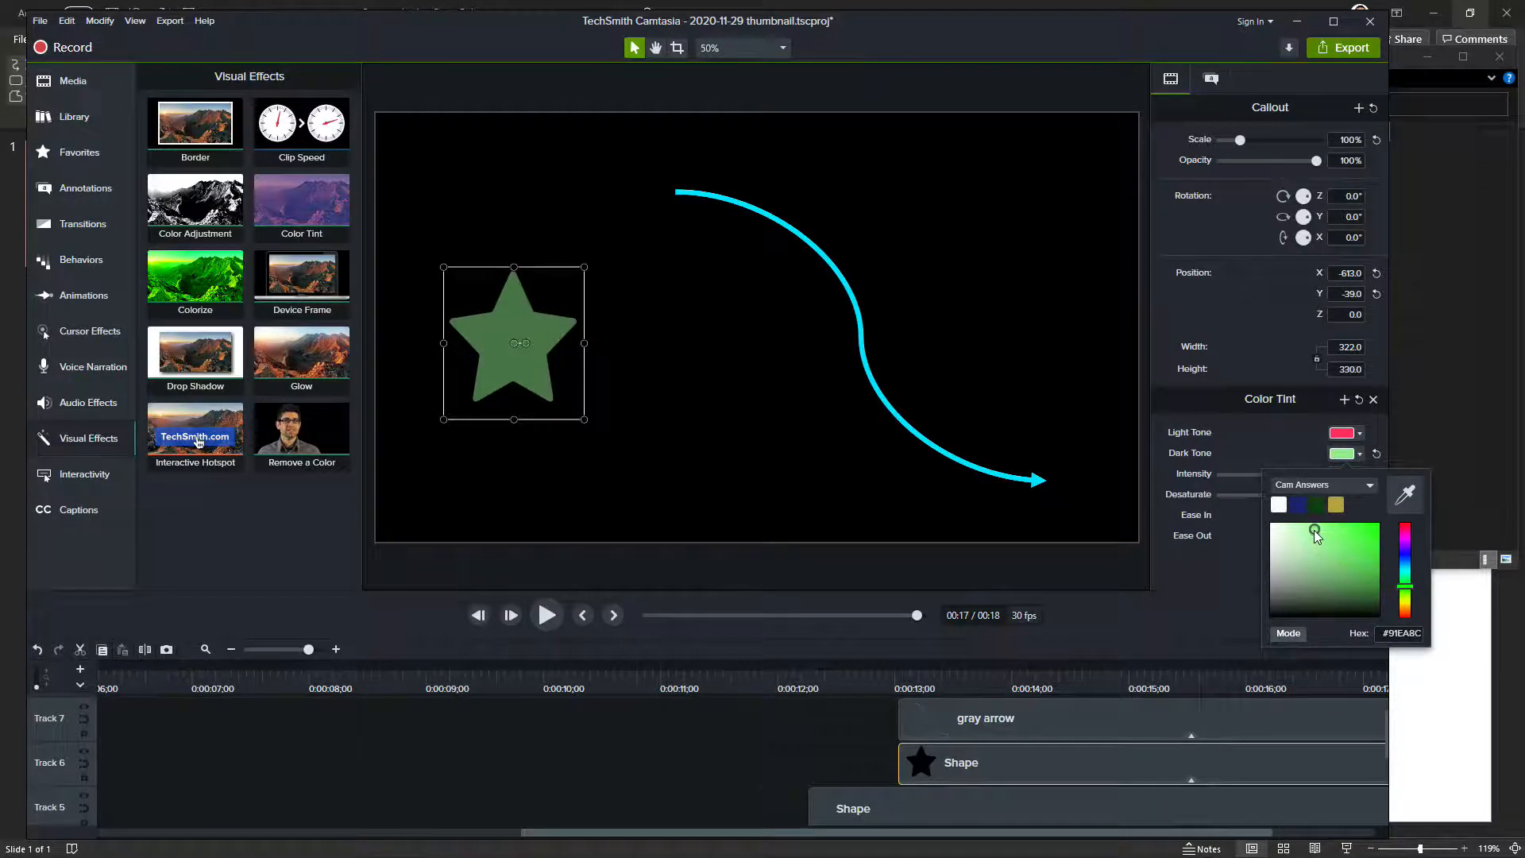
{"action": "left_click", "coordinate": [1269, 444]}
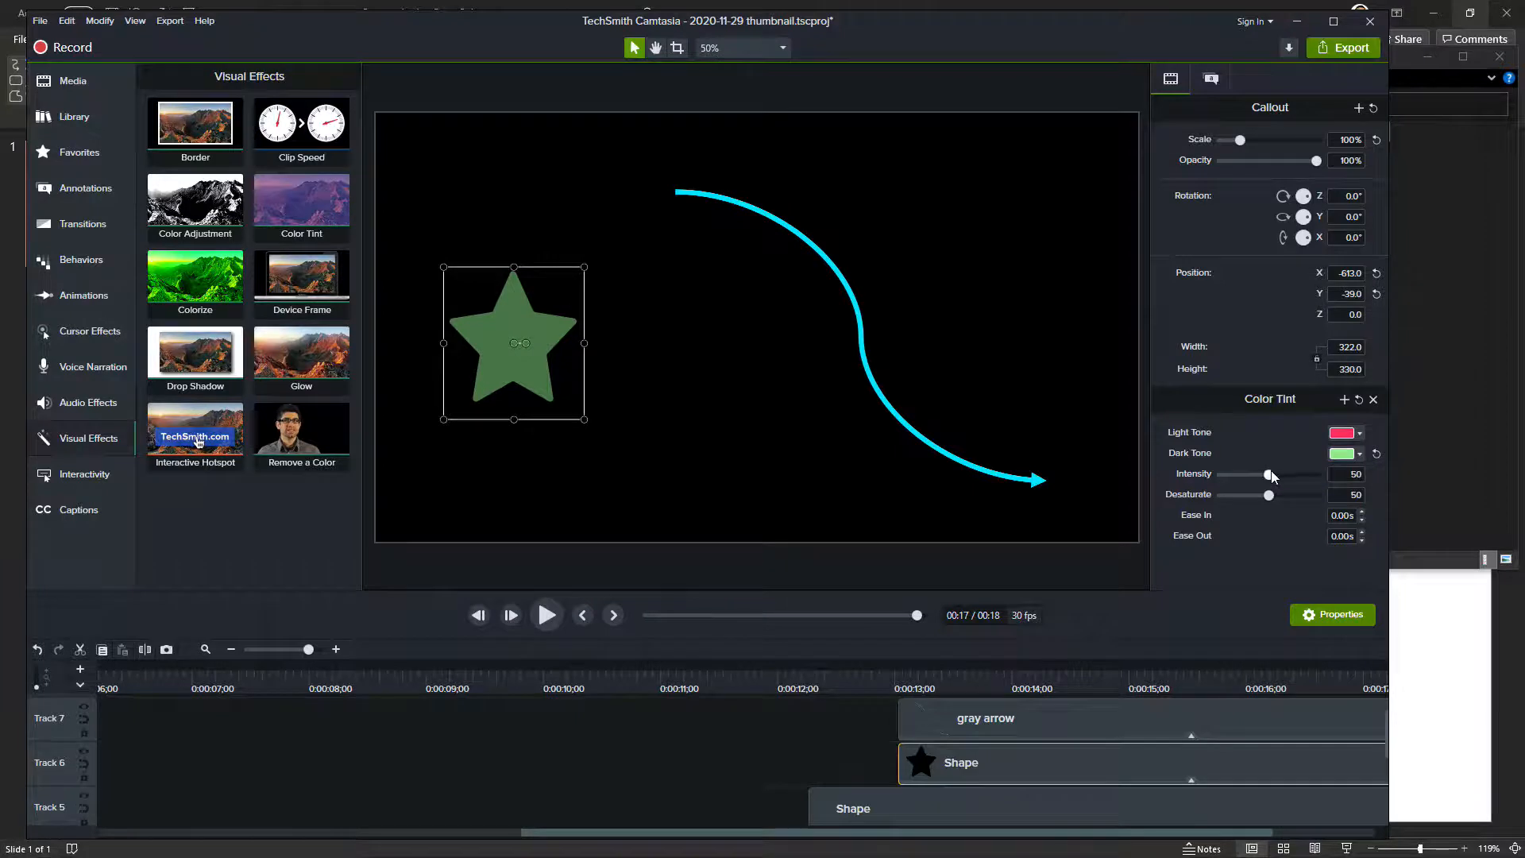
{"action": "left_click_drag", "start_coordinate": [1271, 475], "coordinate": [1368, 476]}
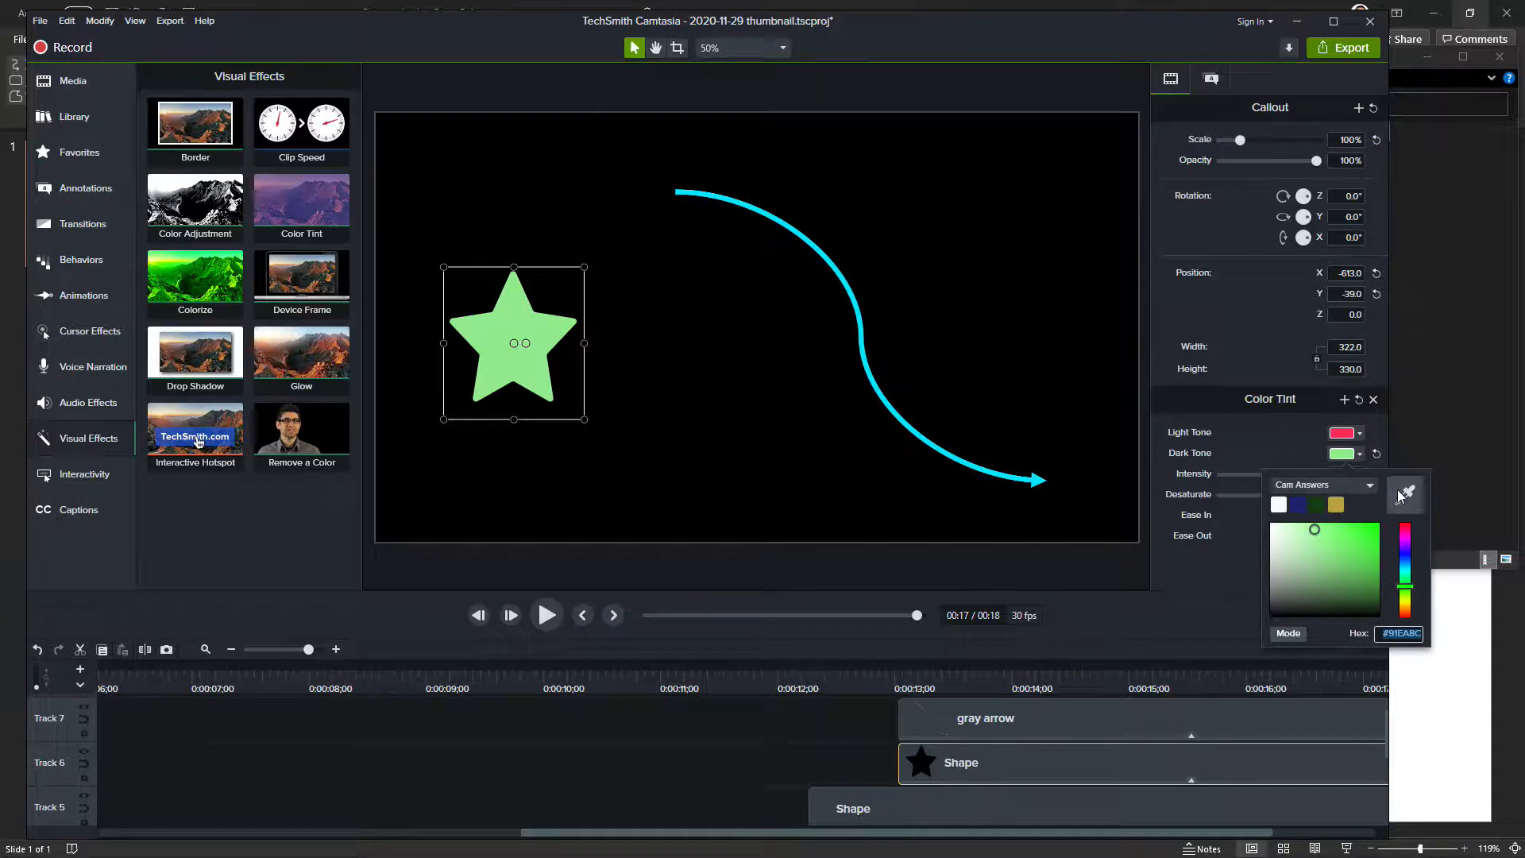
Try sampling a new Dark Tone for the star with the eyedropper and cancel the sampling.
{"action": "left_click", "coordinate": [1405, 499]}
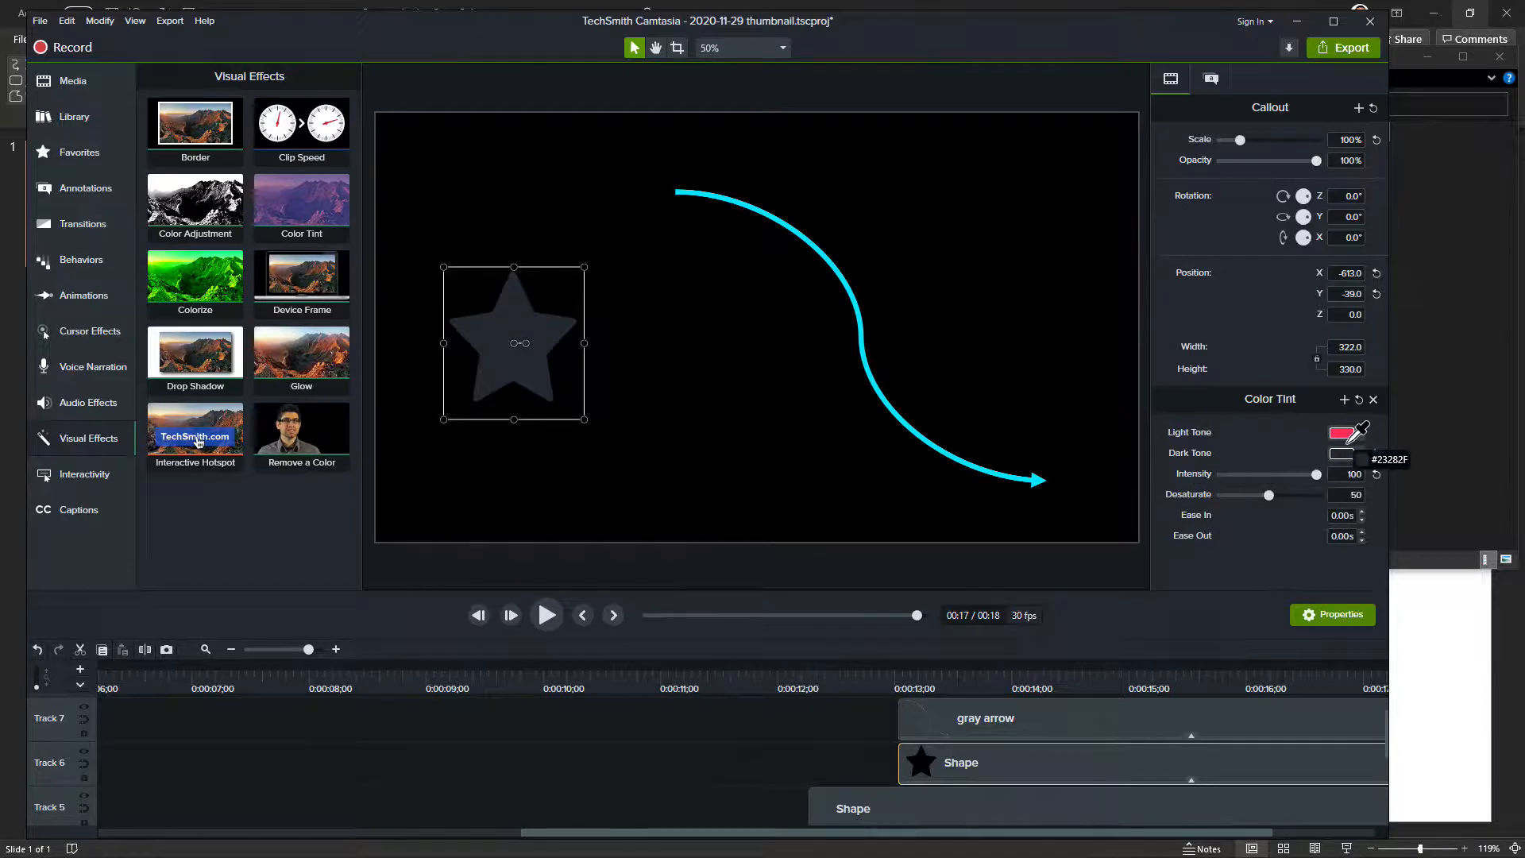
{"action": "key", "text": "Escape"}
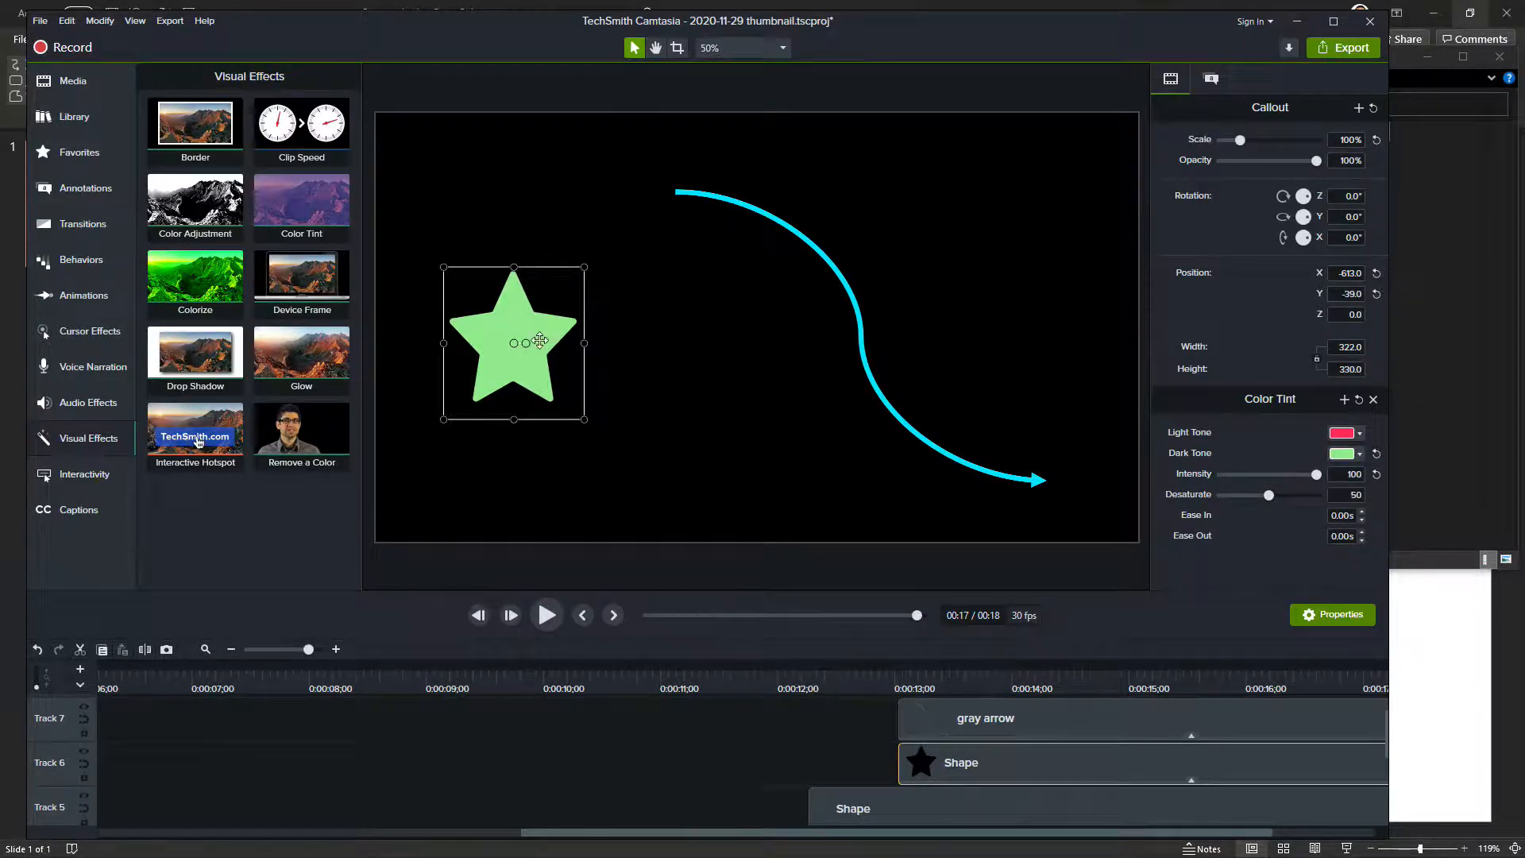
Select the curved cyan arrow on the canvas.
{"action": "left_click", "coordinate": [964, 466]}
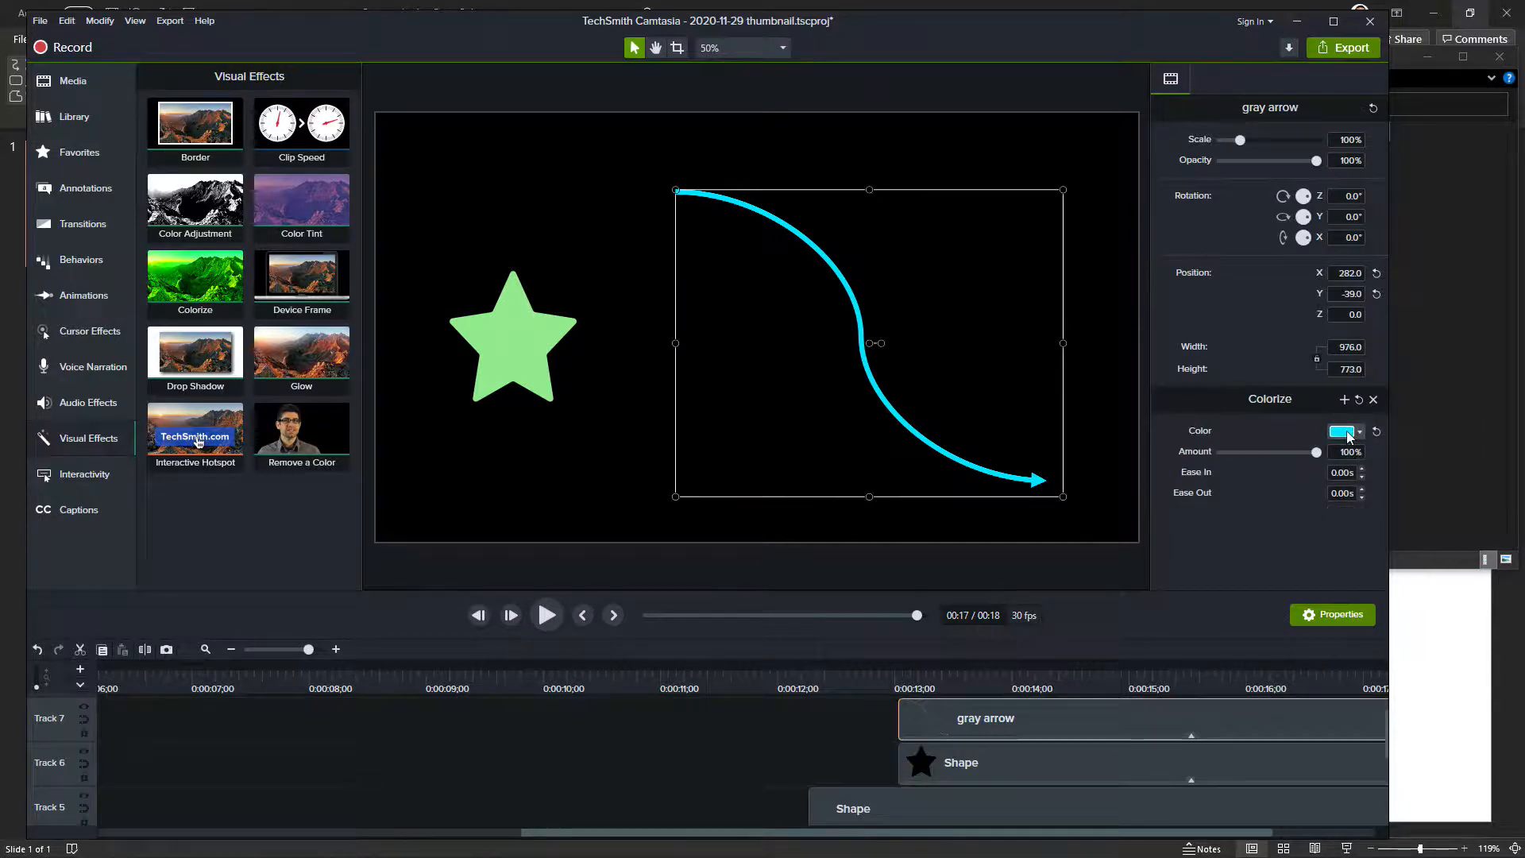